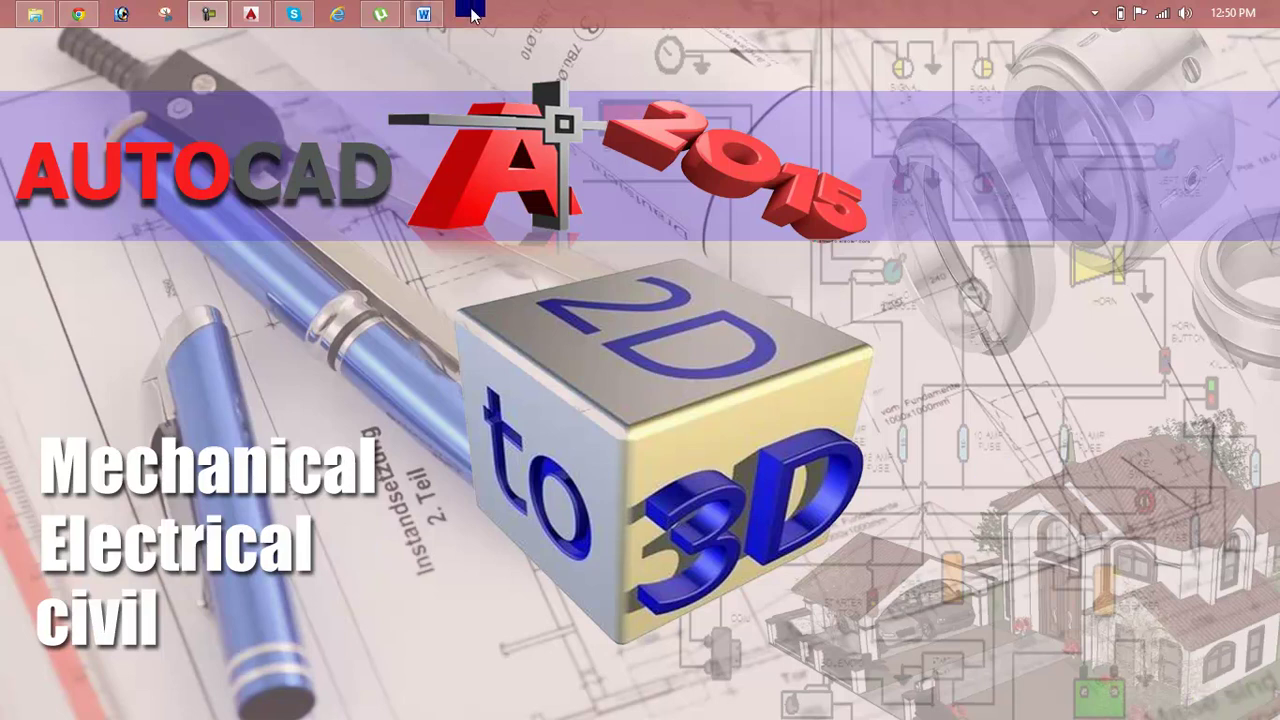
Step: Review the Lesson 54 outline, return to Drawing1, and open the full Properties palette
left_click(424, 14)
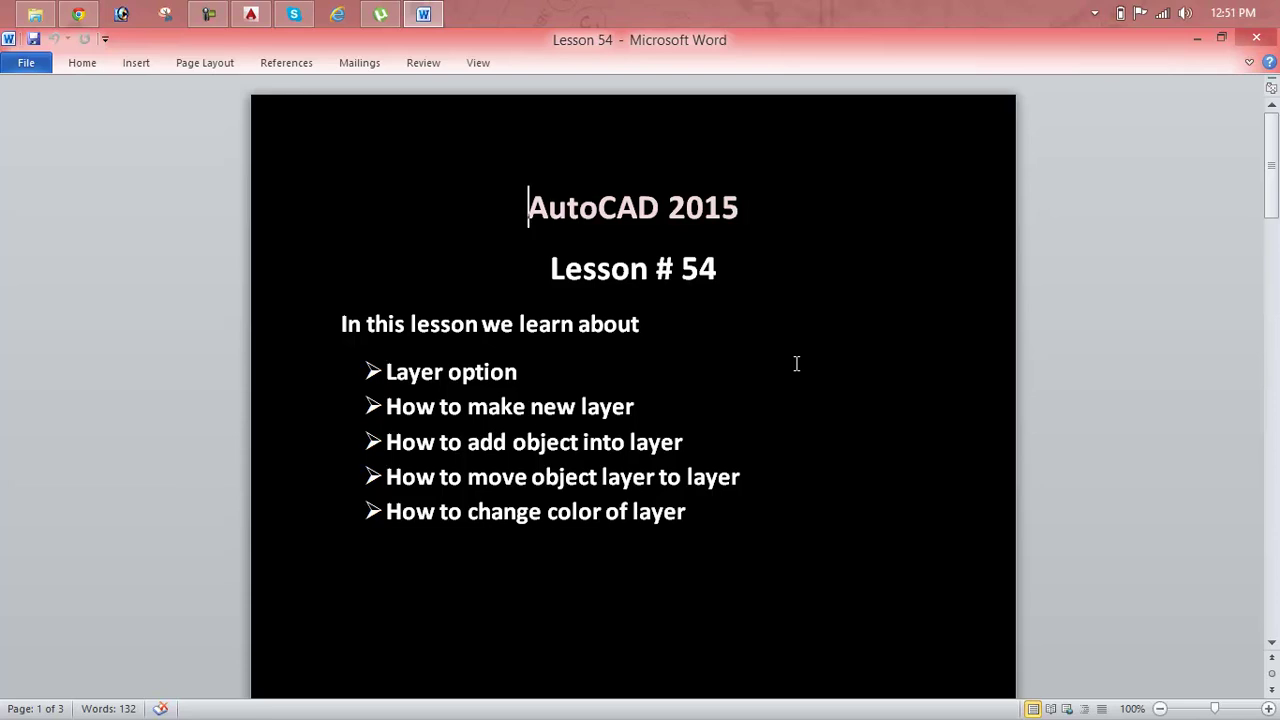
left_click(1194, 44)
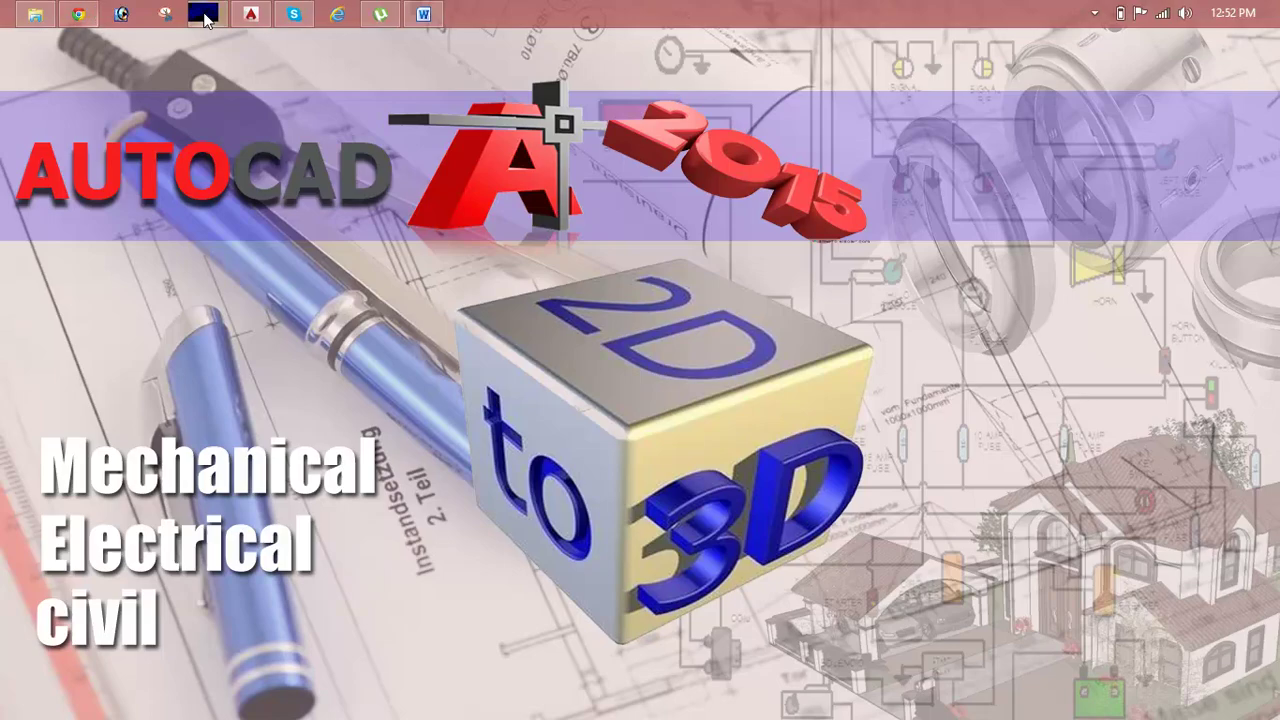
left_click(235, 13)
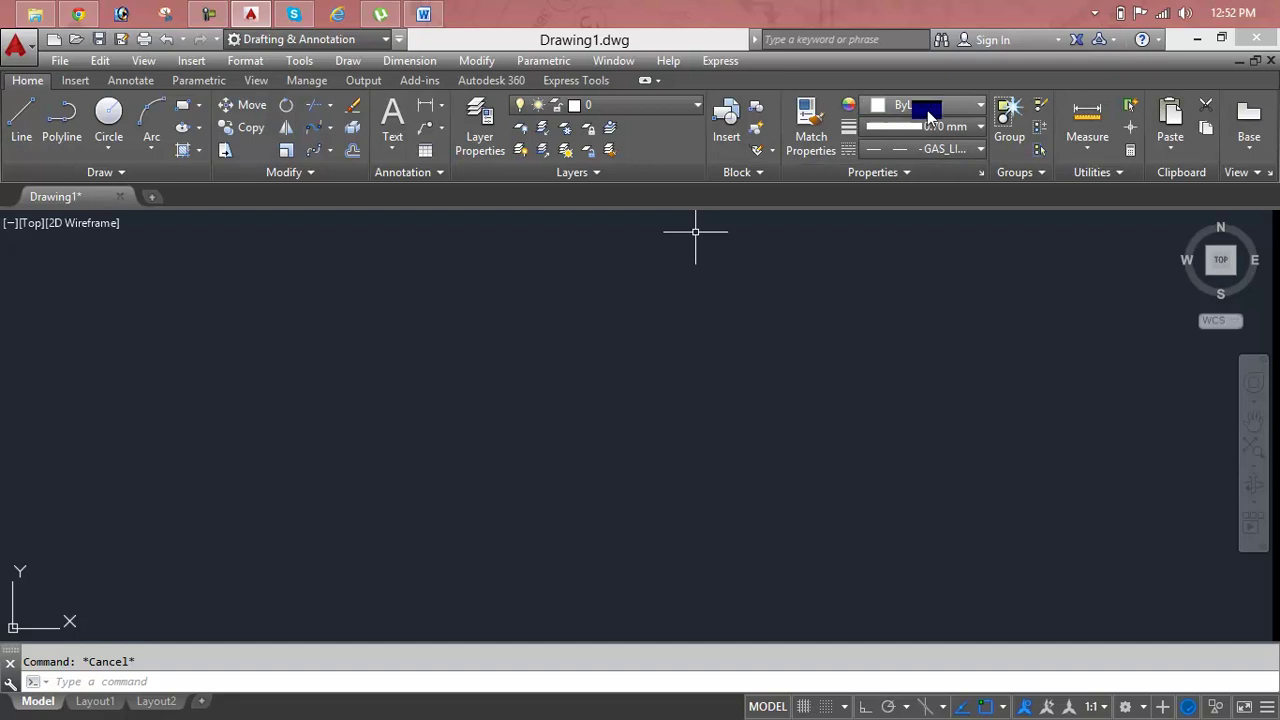
left_click(932, 172)
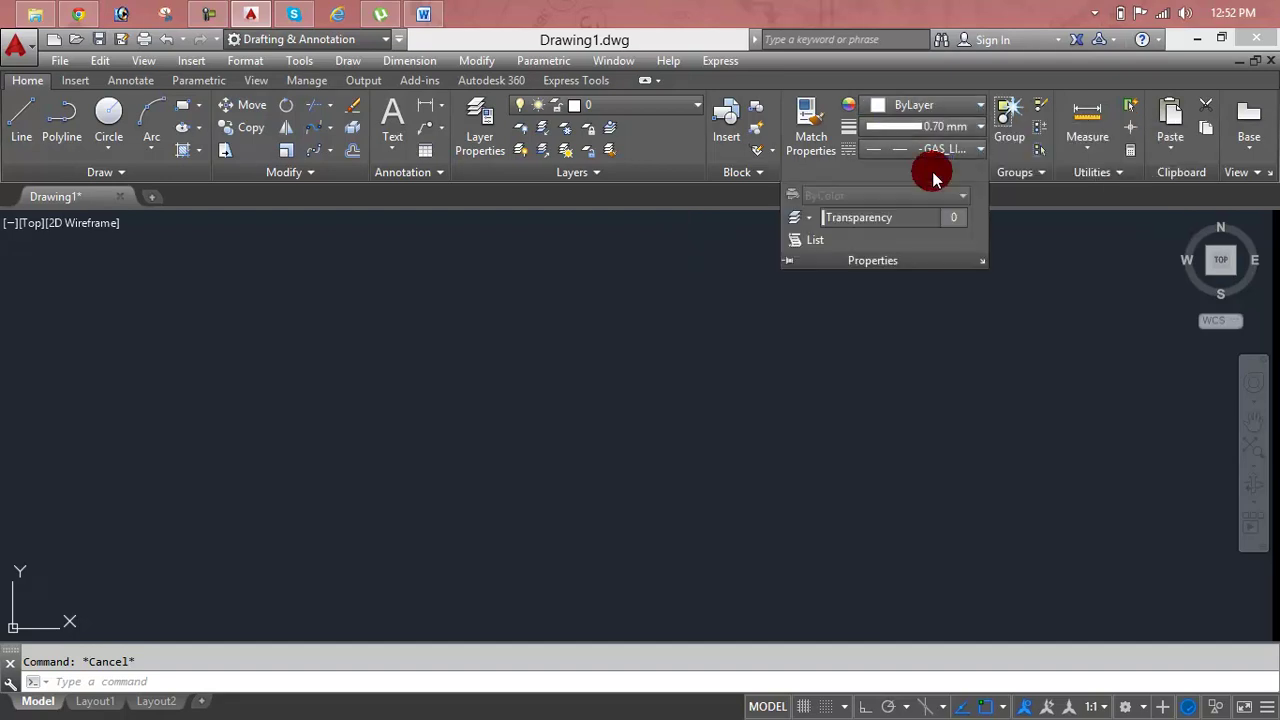
left_click(978, 262)
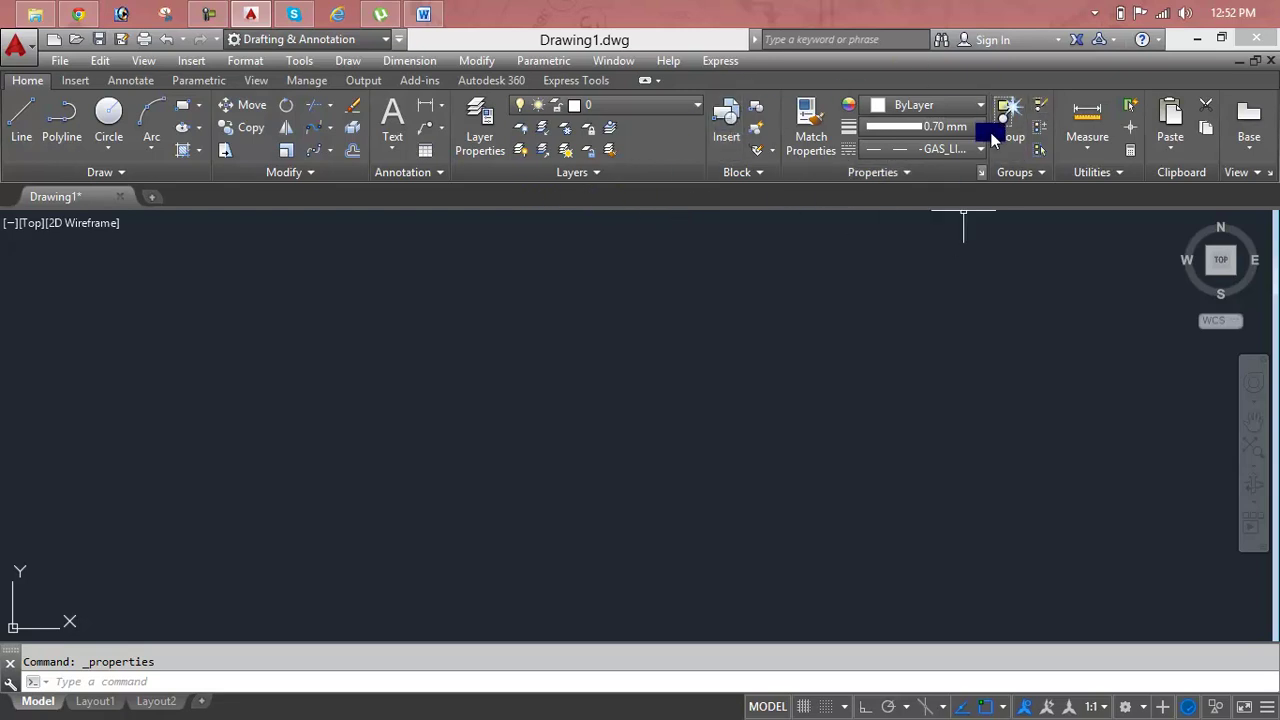
left_click(544, 177)
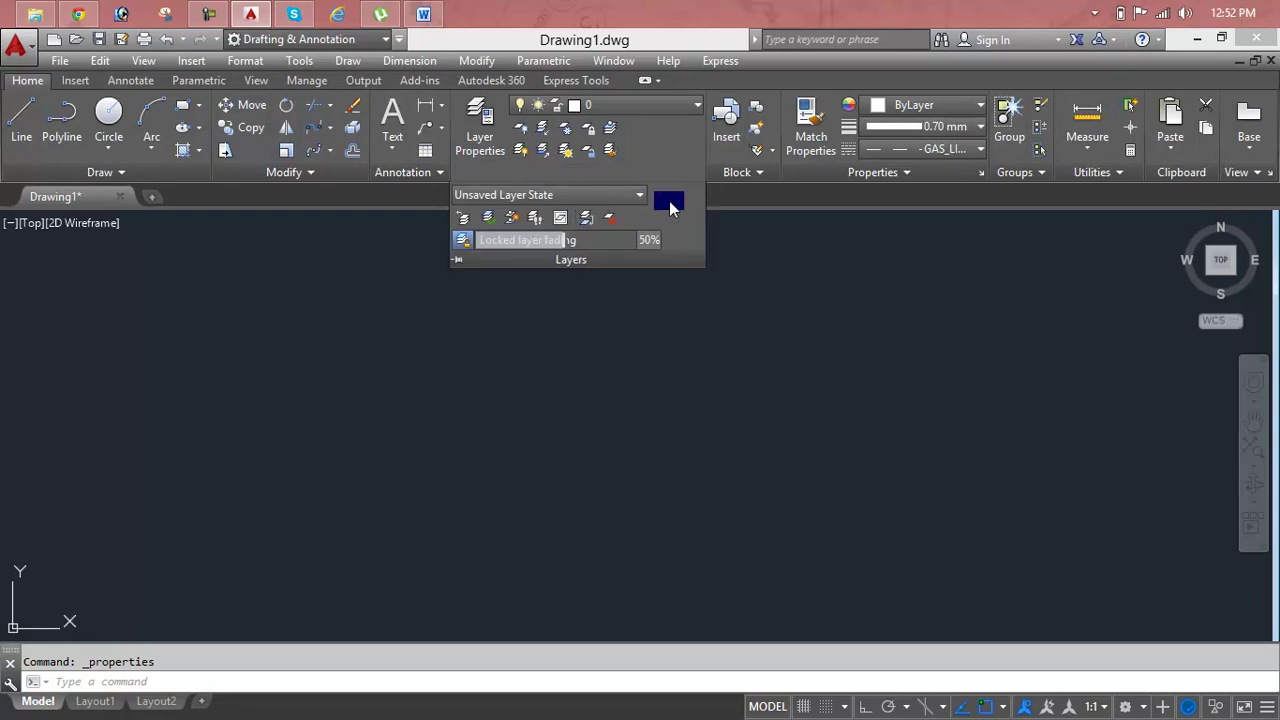
left_click(540, 290)
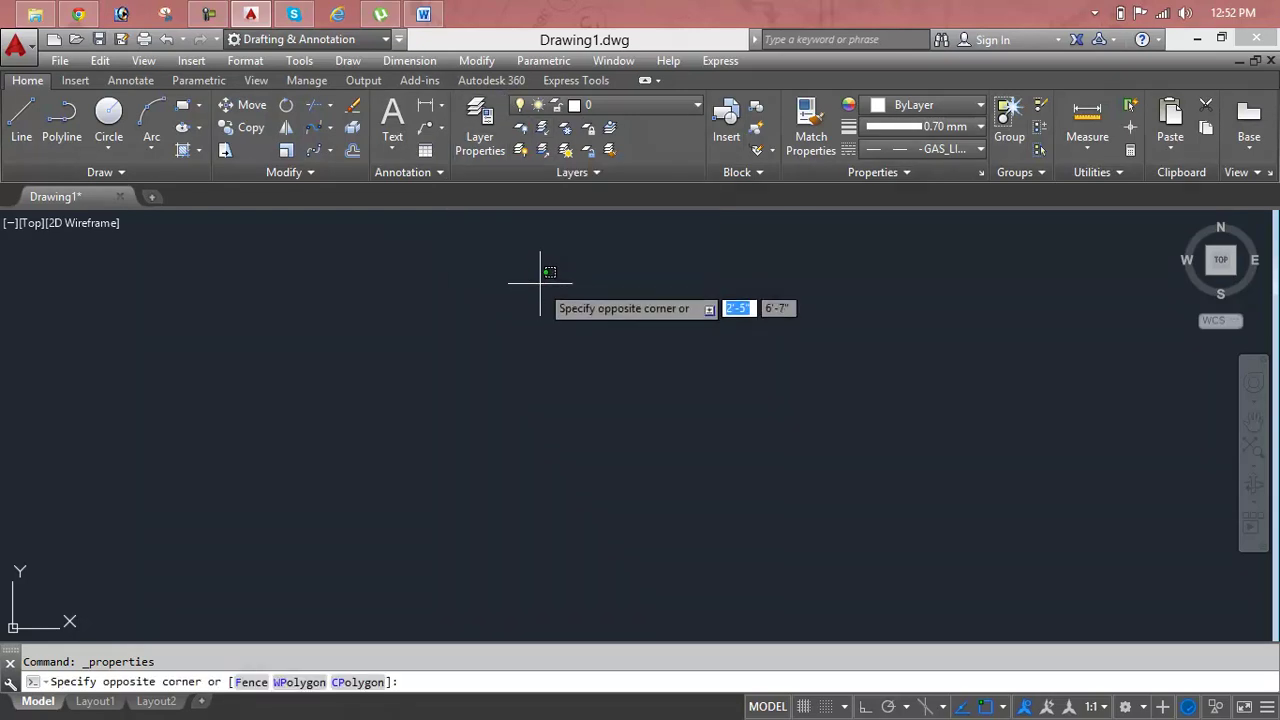
left_click(488, 130)
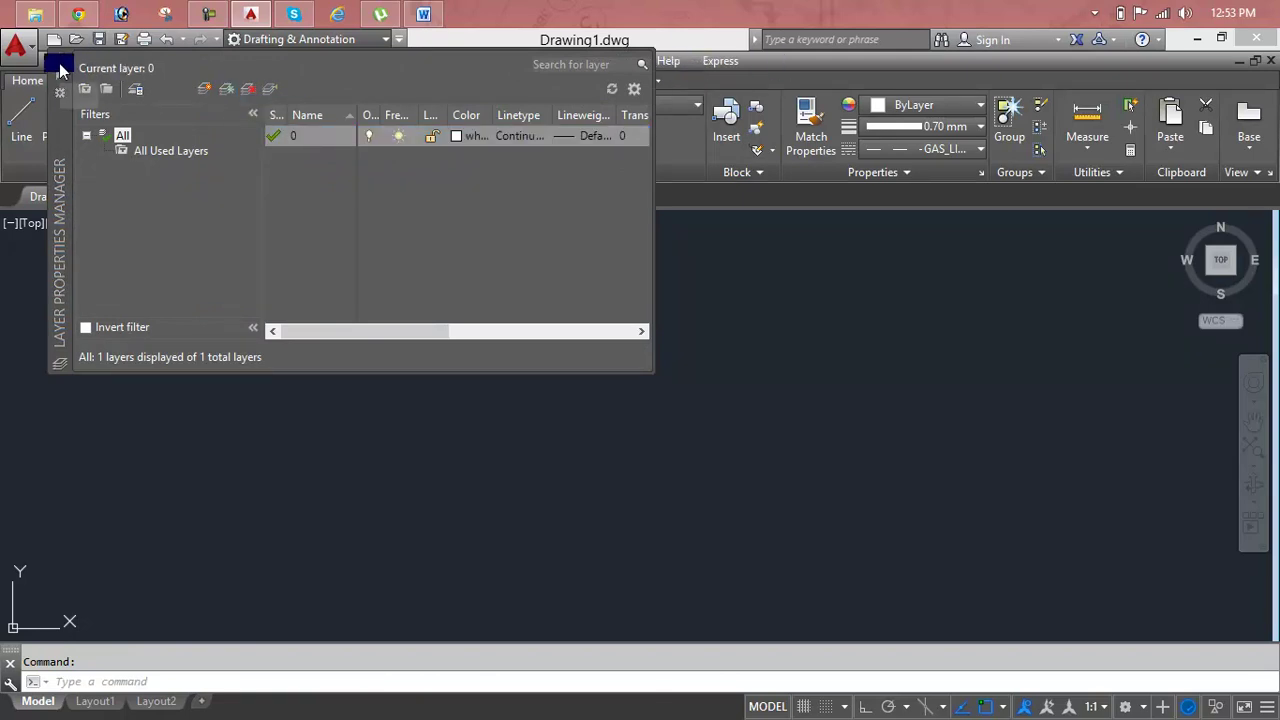
left_click(59, 66)
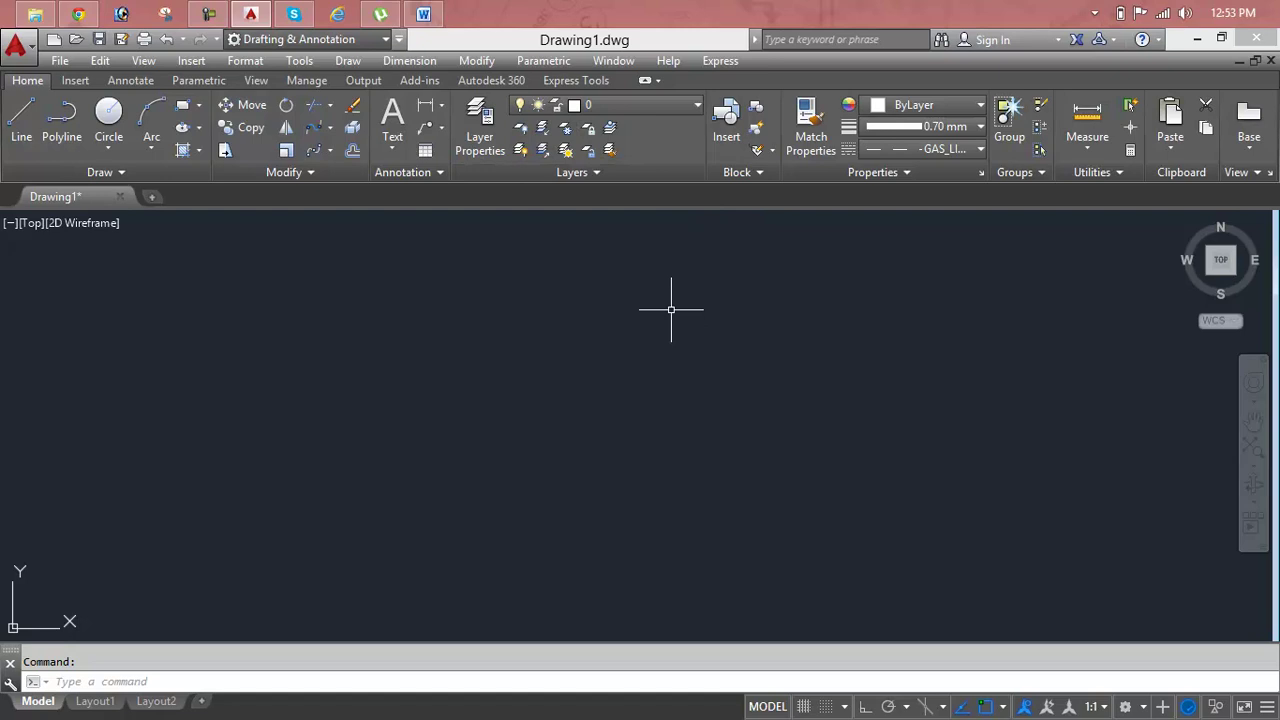
key("Escape")
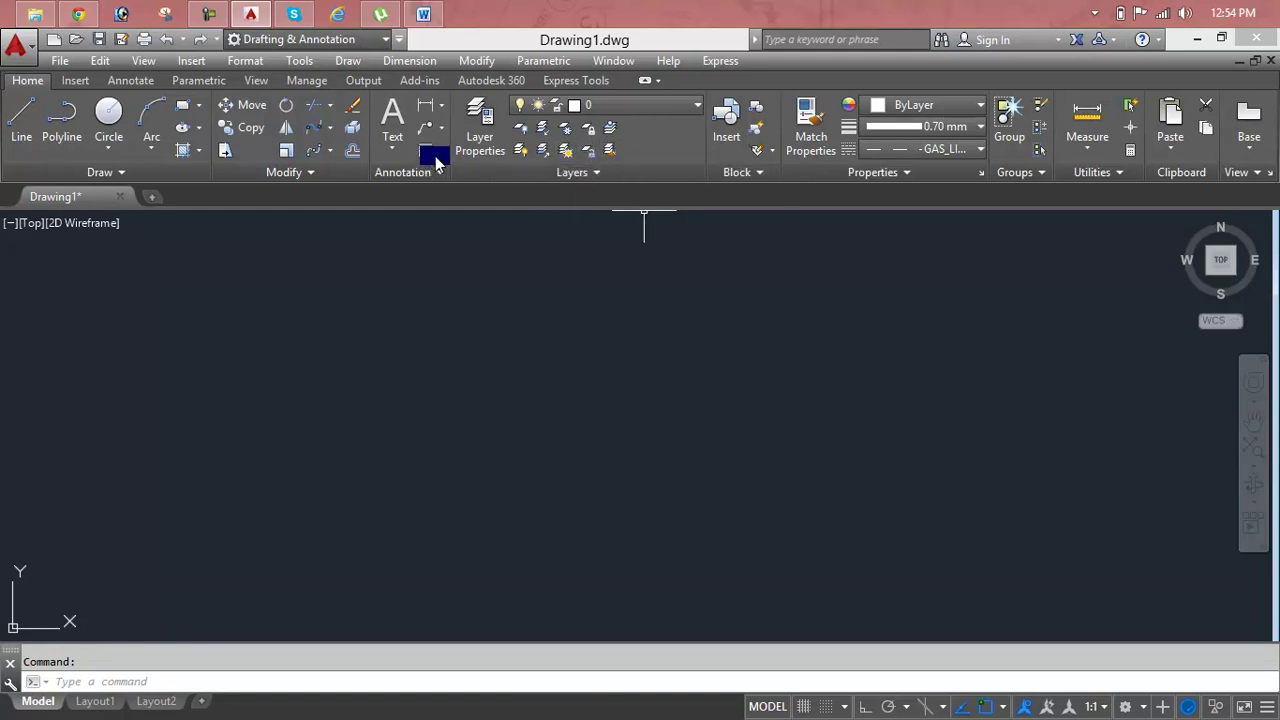
left_click(425, 12)
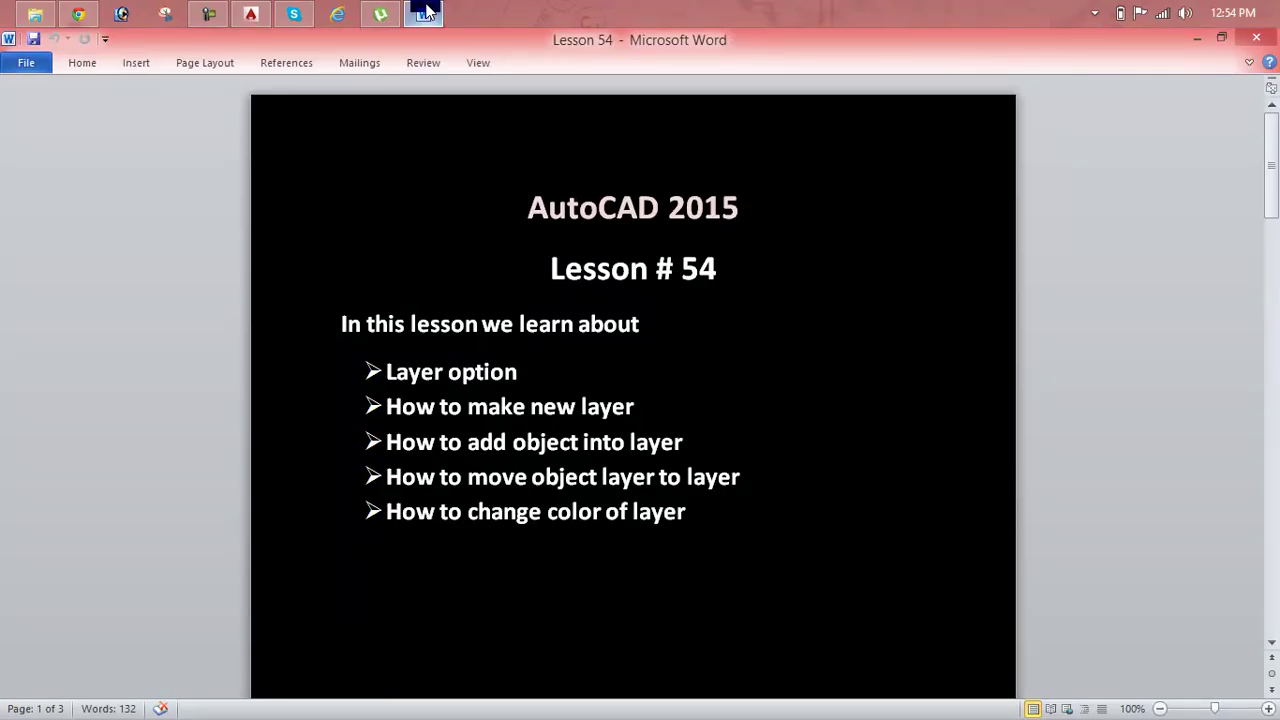
left_click(425, 12)
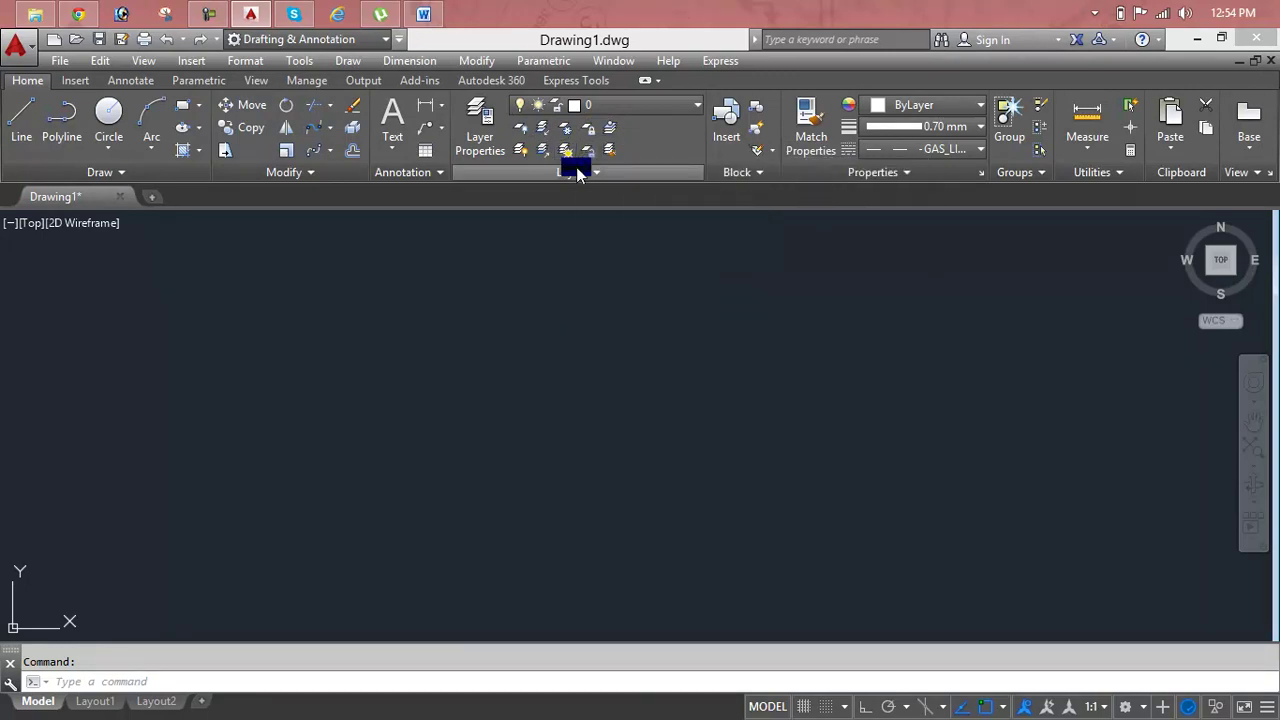
left_click(577, 172)
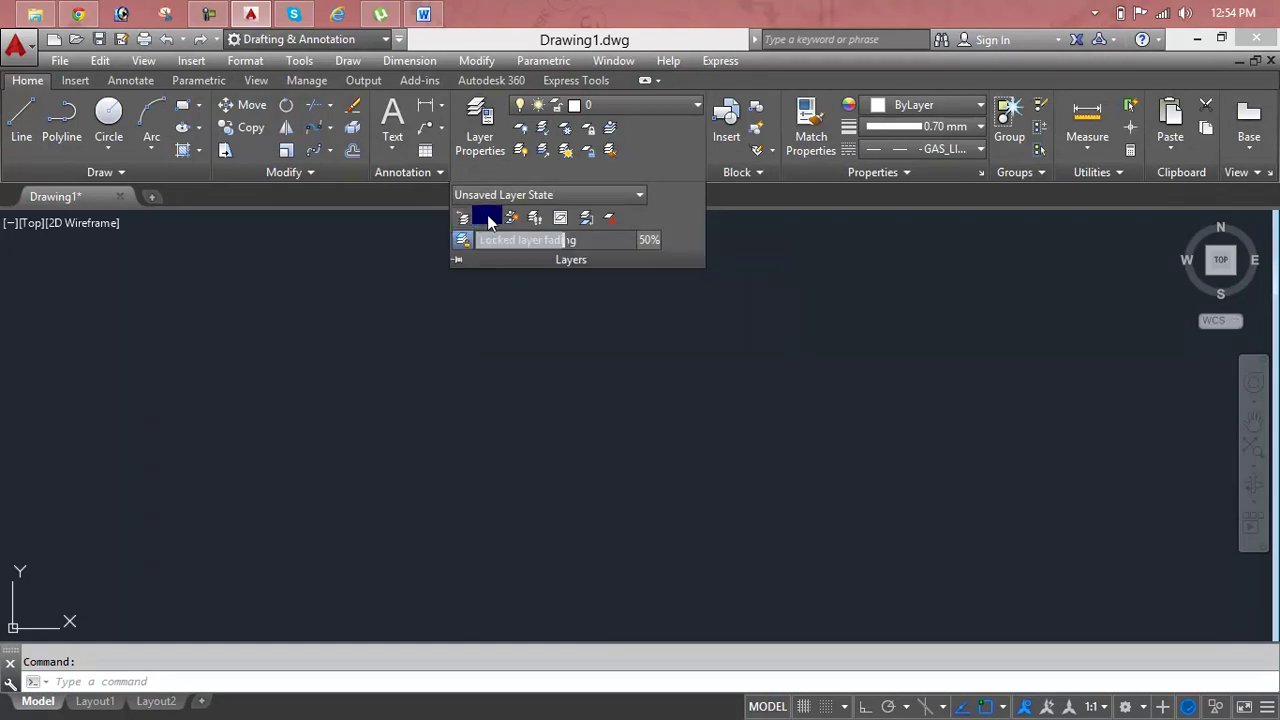
left_click(419, 245)
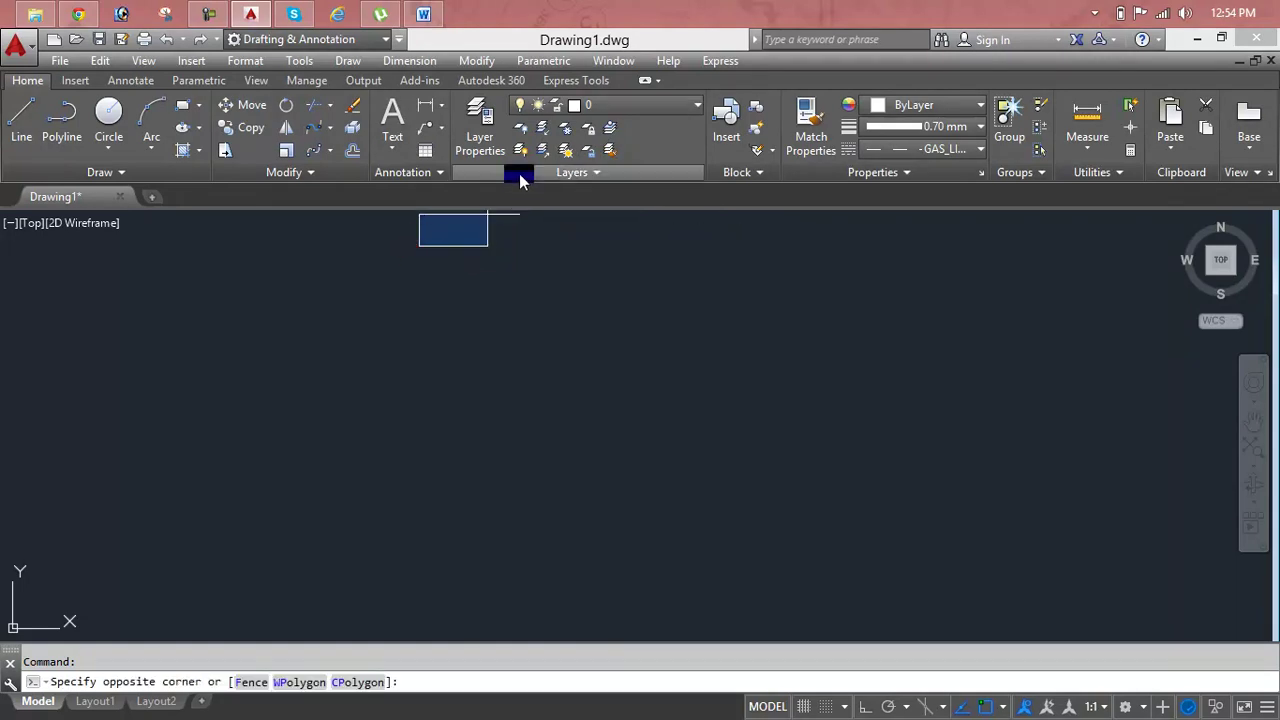
left_click(492, 143)
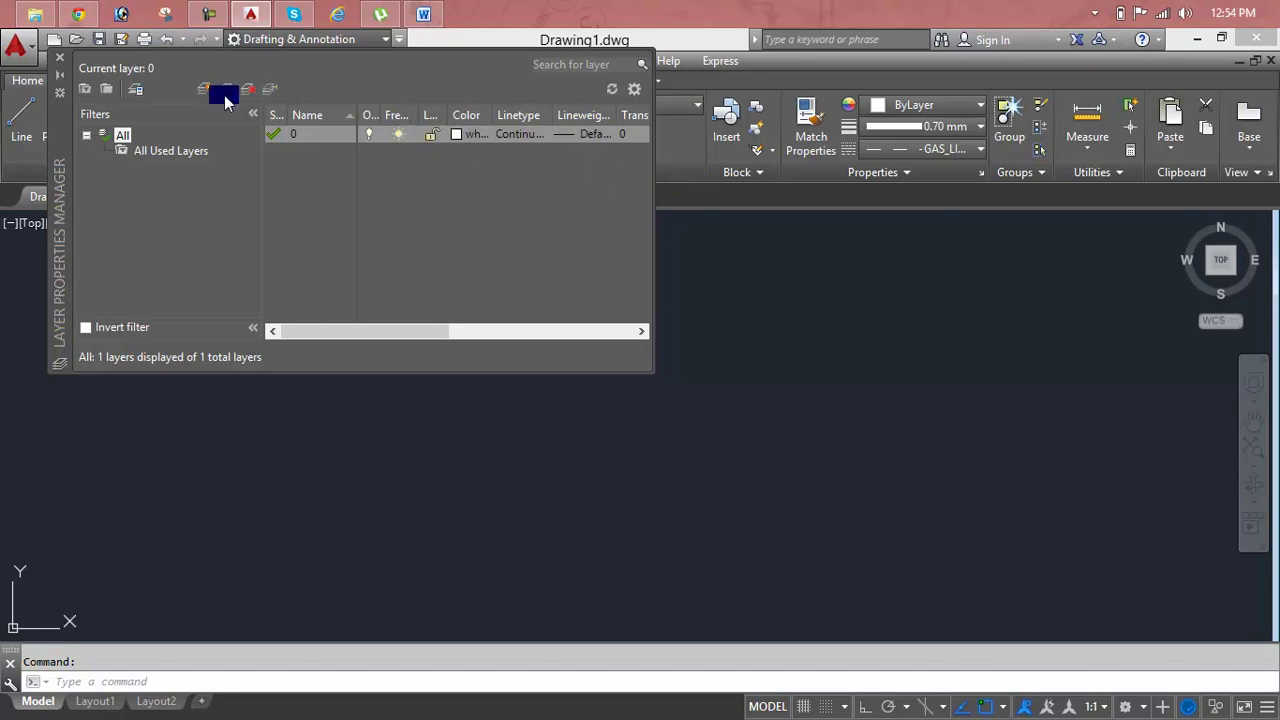
left_click(60, 64)
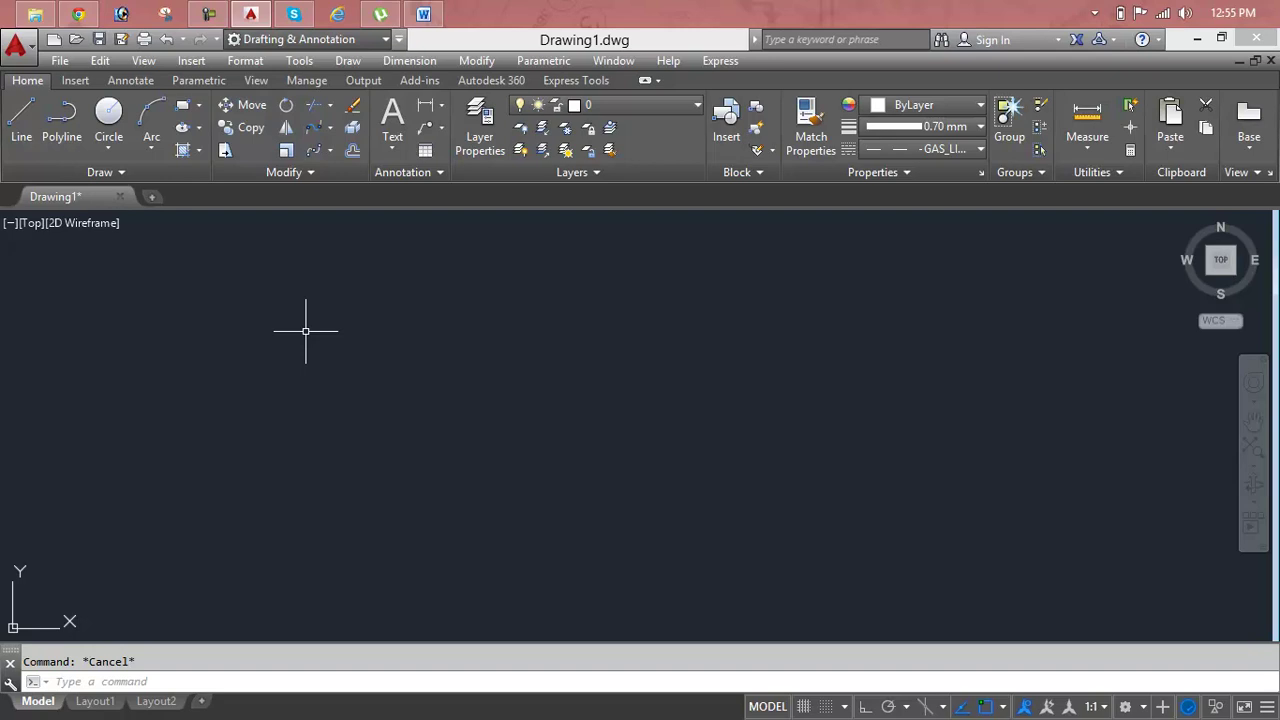
Step: Draw a rough trial rectangle, then select and delete it
type("rec")
key("Return")
left_click(232, 310)
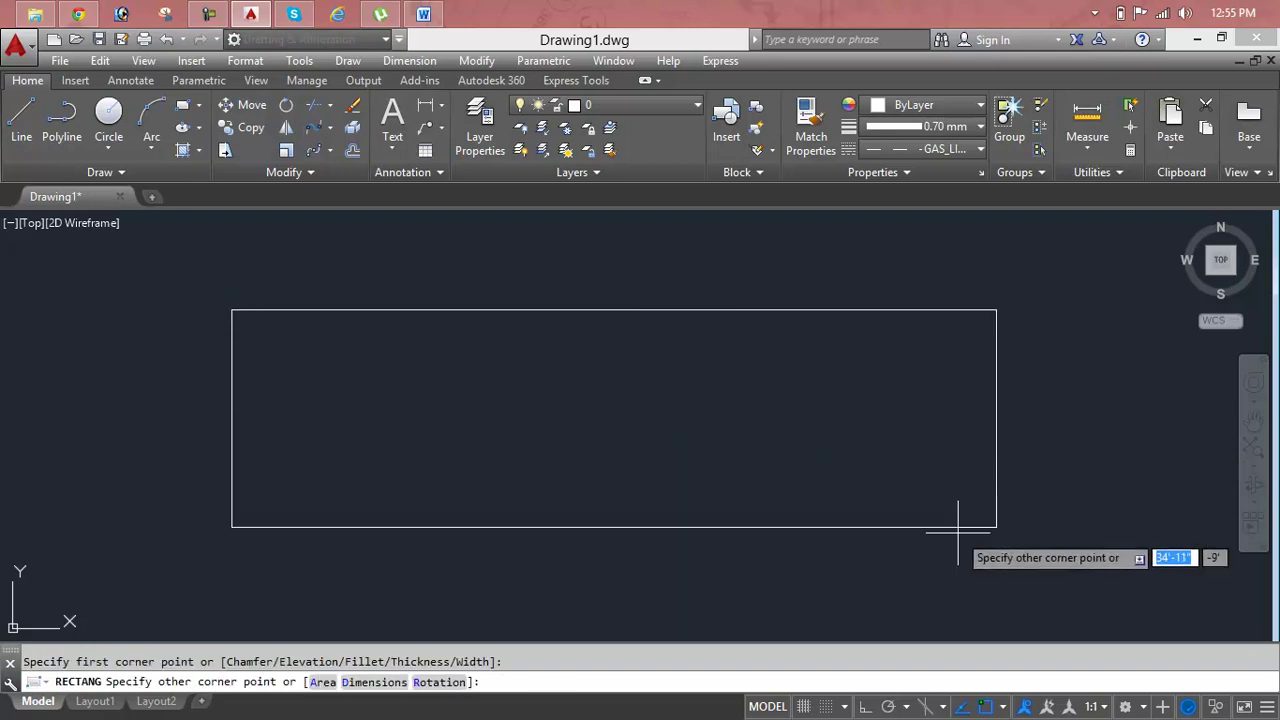
middle_click_drag(922, 543, 872, 392)
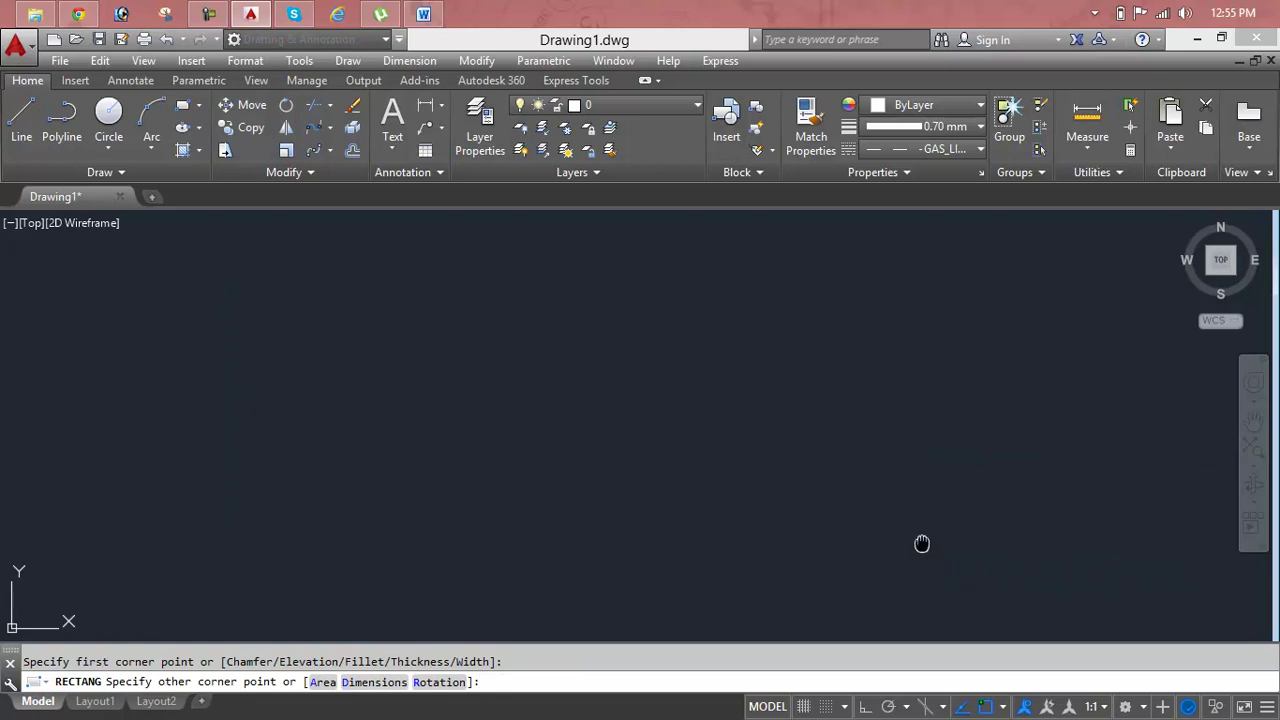
left_click(929, 467)
mouse_move(920, 437)
middle_mouse_down()
mouse_move(918, 605)
mouse_move(915, 532)
middle_mouse_up()
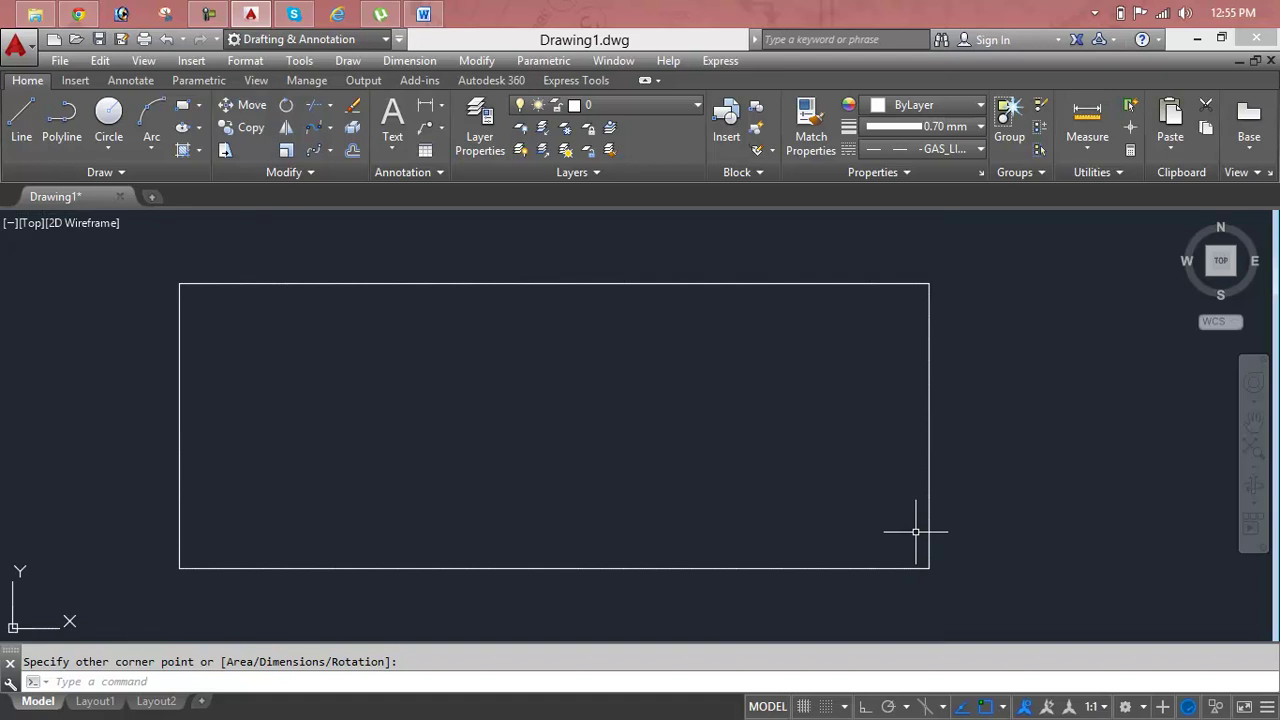
key("Escape")
type("o")
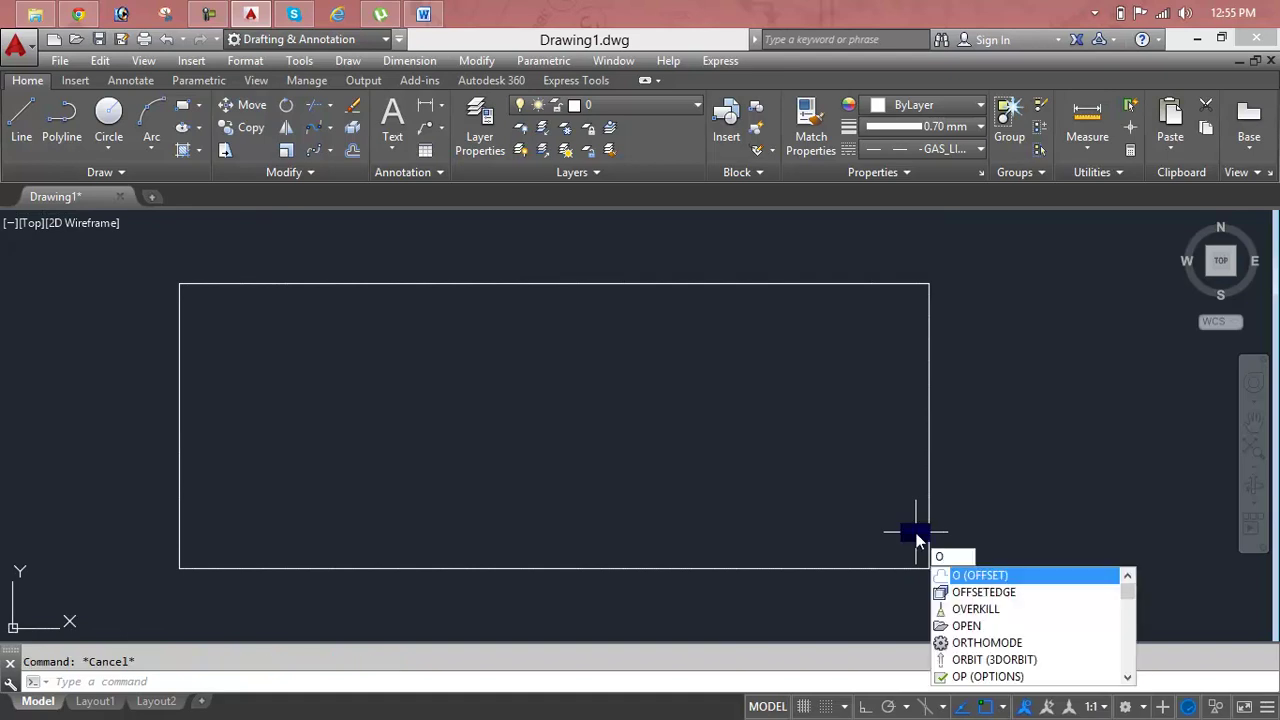
key("Escape")
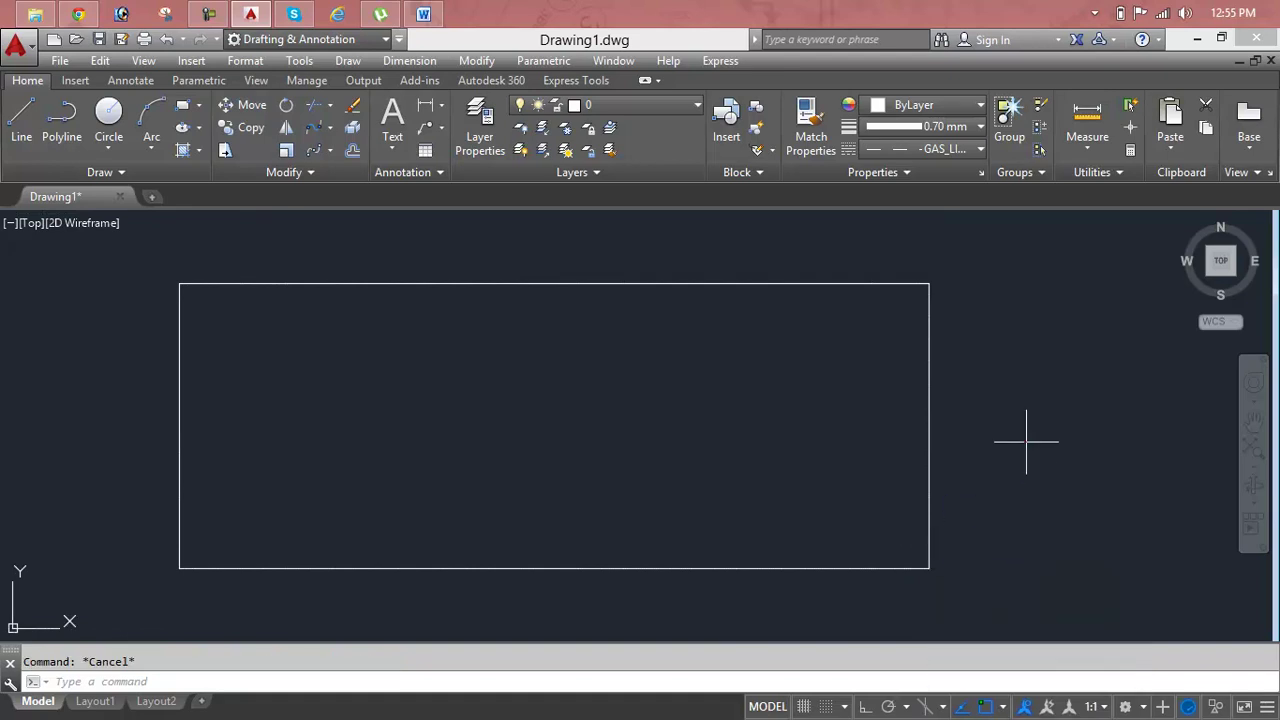
left_click(1023, 443)
left_click(818, 516)
key("Delete")
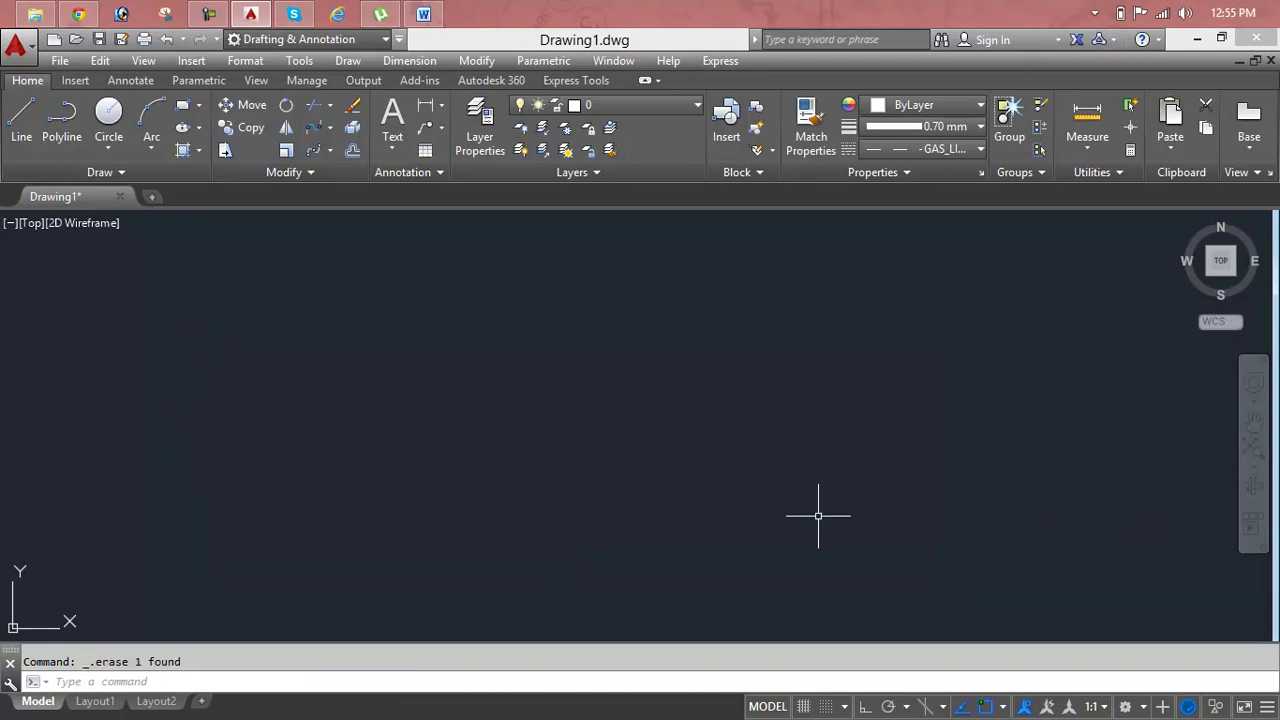
Step: Draw a 20' by 10' rectangle from a picked corner and zoom to All
type("re")
key("Return")
left_click(269, 347)
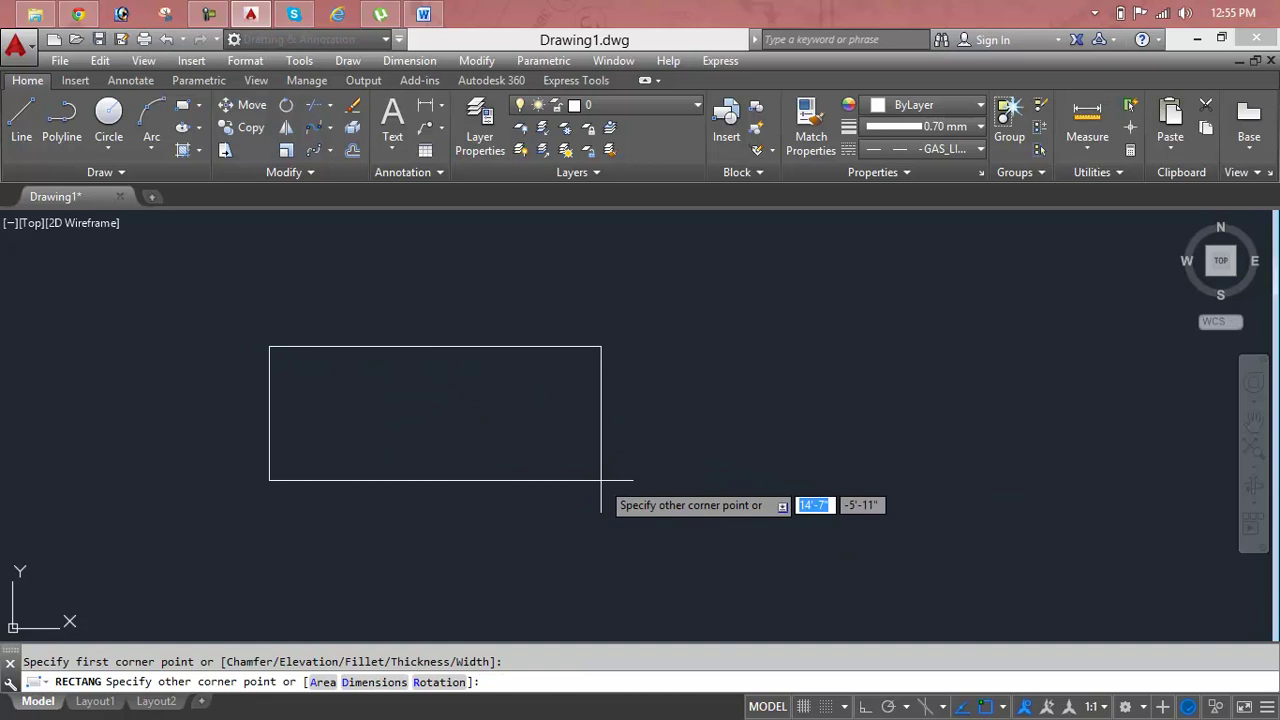
middle_click(601, 481)
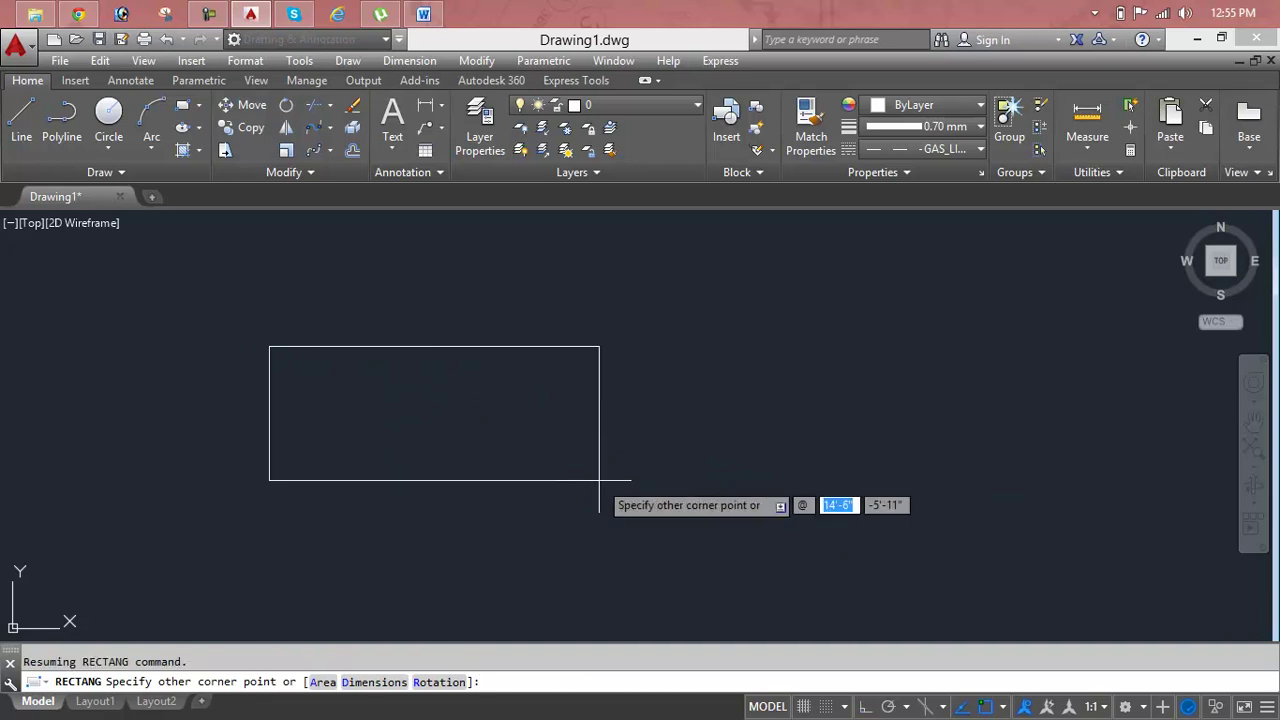
type("20")
key("Tab")
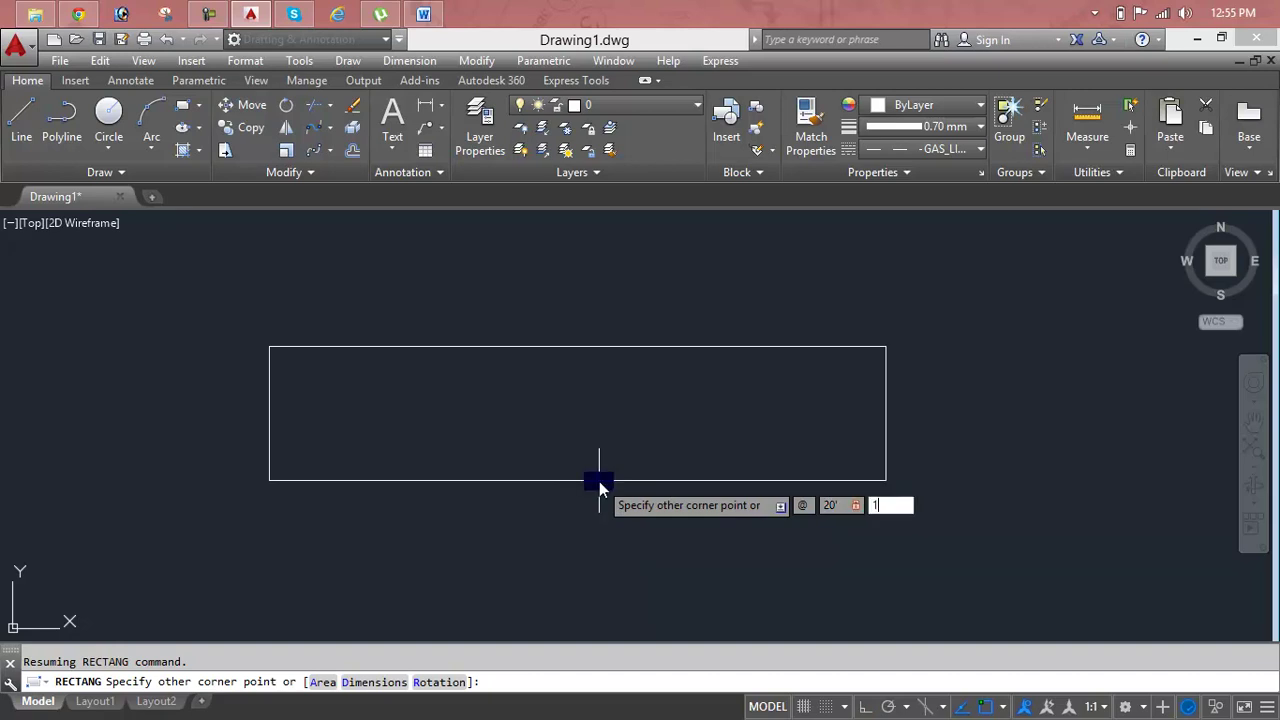
type("0")
key("Return")
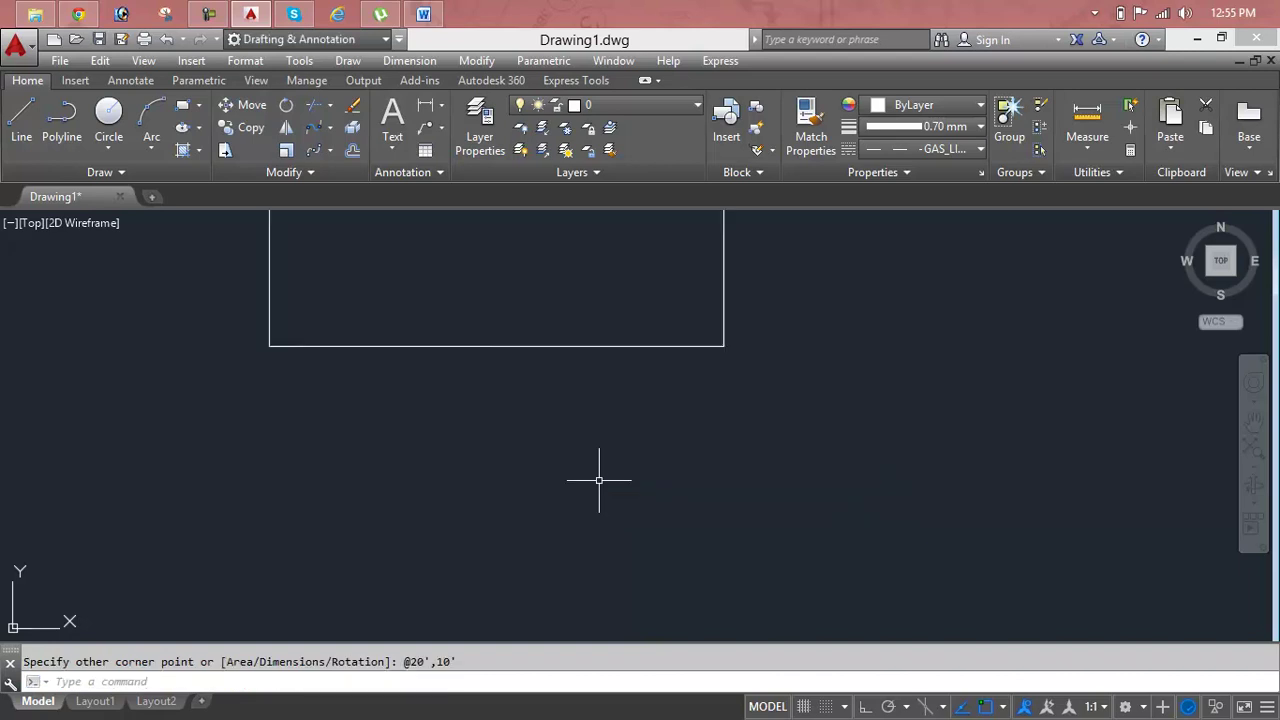
type("z")
key("Return")
type("a")
key("Return")
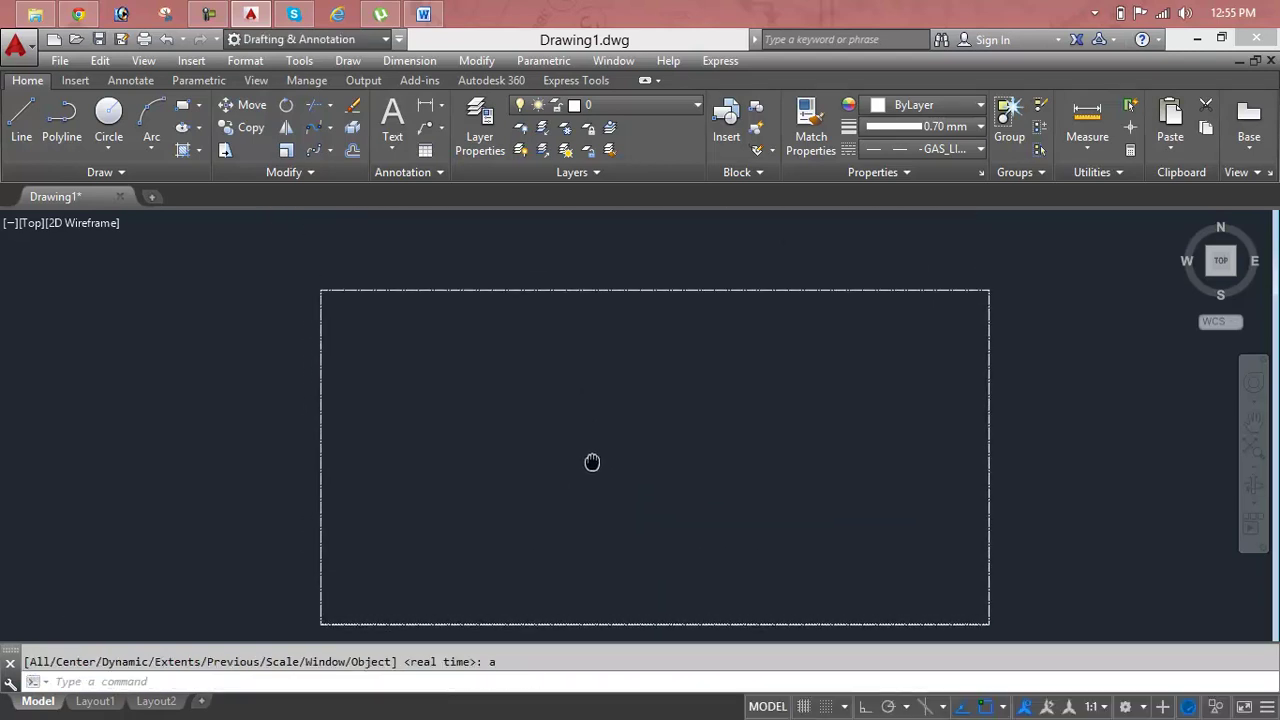
Step: Set the dashed GAS line's linetype and lineweight to ByLayer
middle_click_drag(664, 291, 672, 480)
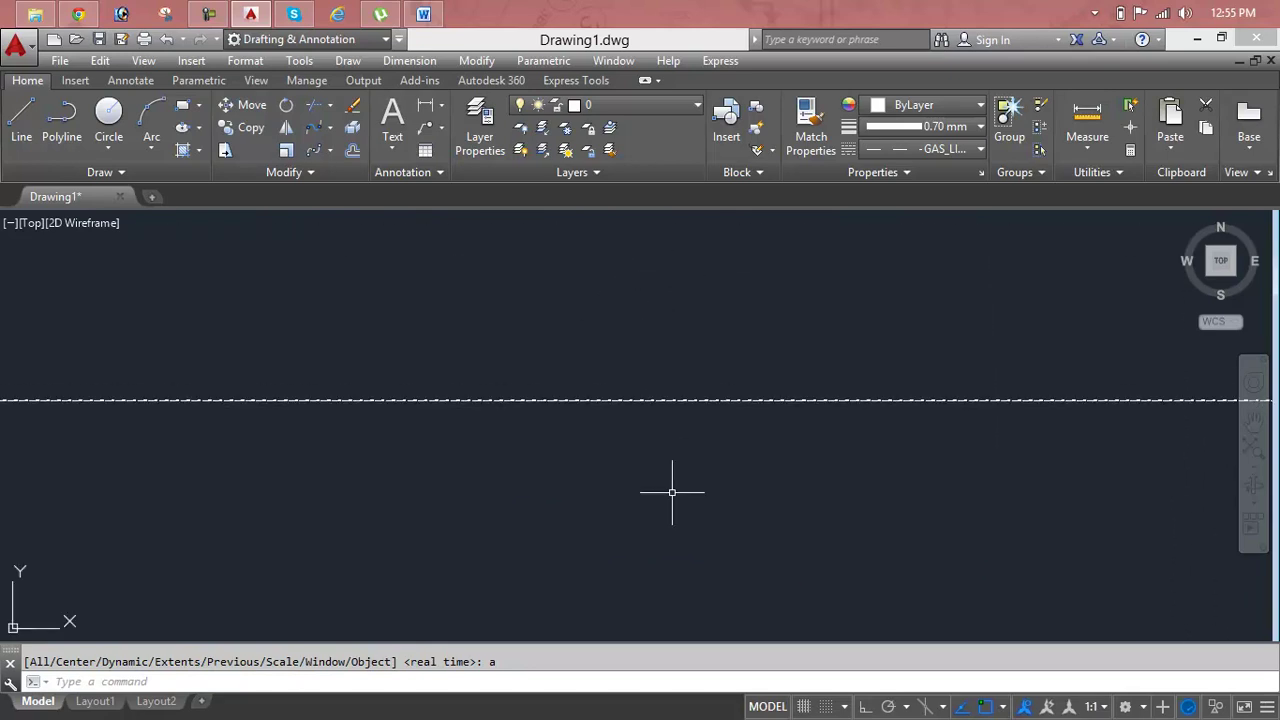
scroll(667, 445, "up", 3)
scroll(667, 445, "down", 3)
scroll(667, 445, "down", 1)
middle_click_drag(670, 450, 752, 318)
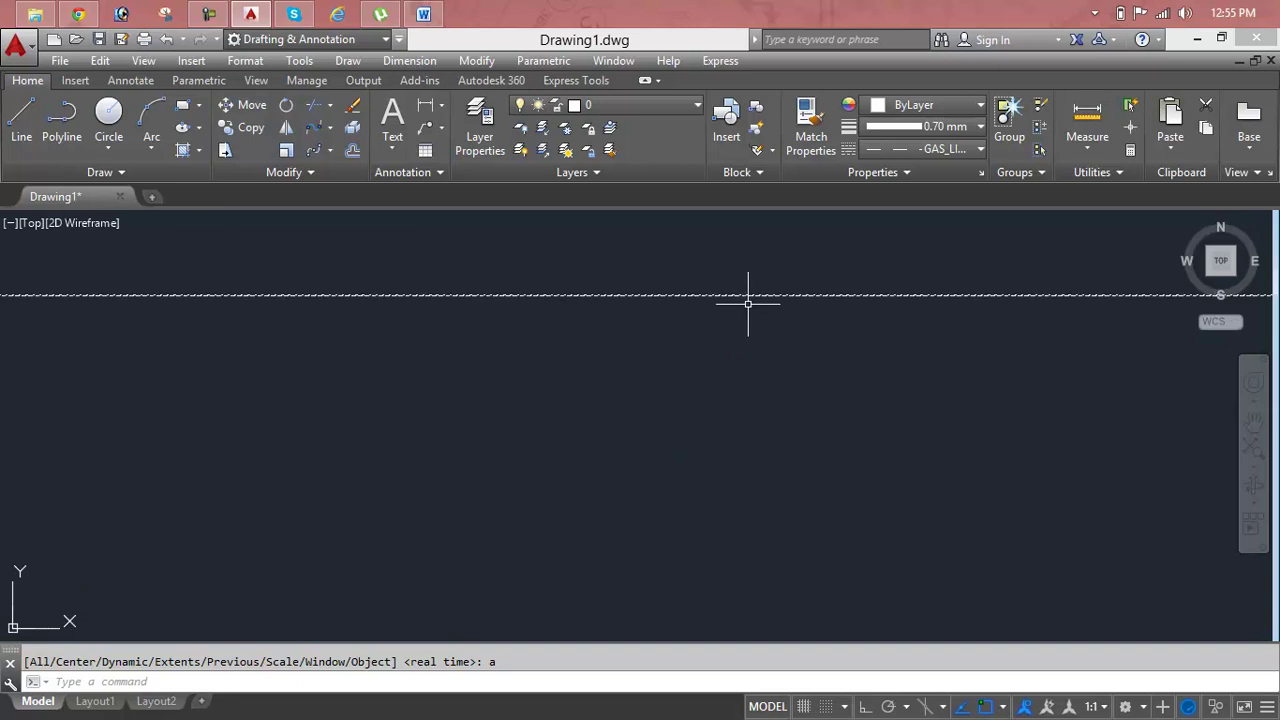
left_click(748, 294)
left_click(963, 150)
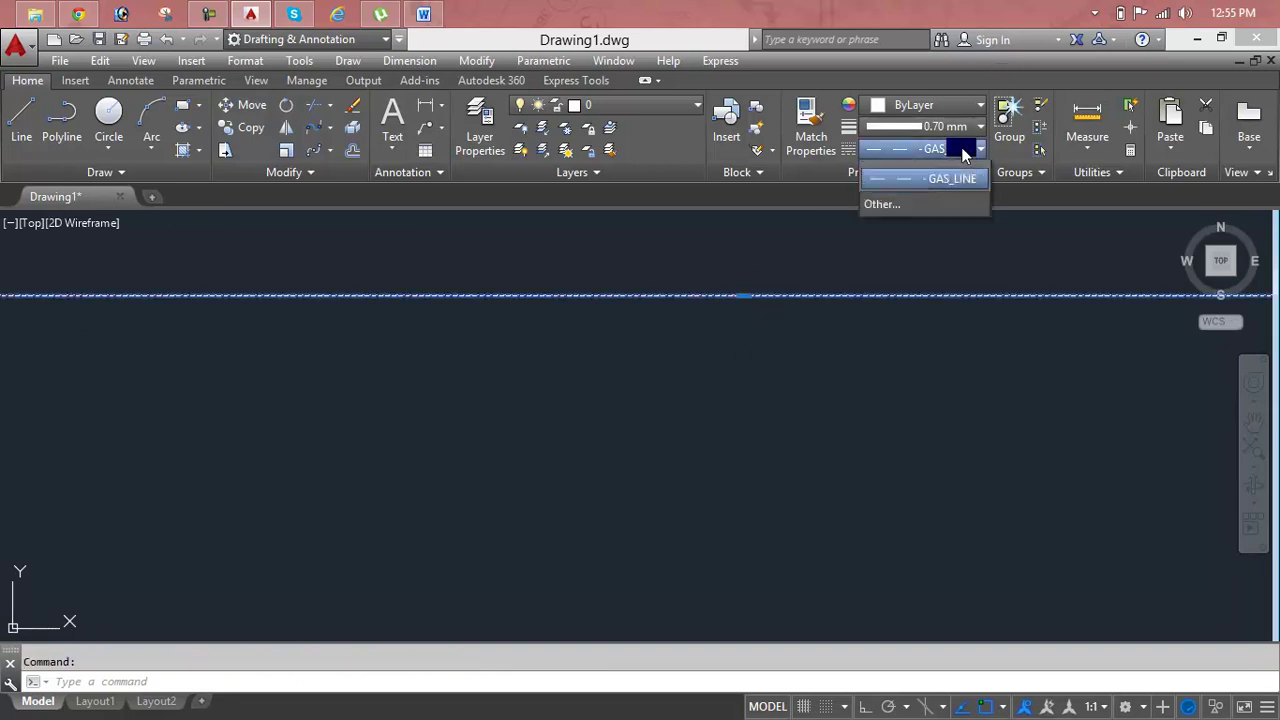
left_click(946, 176)
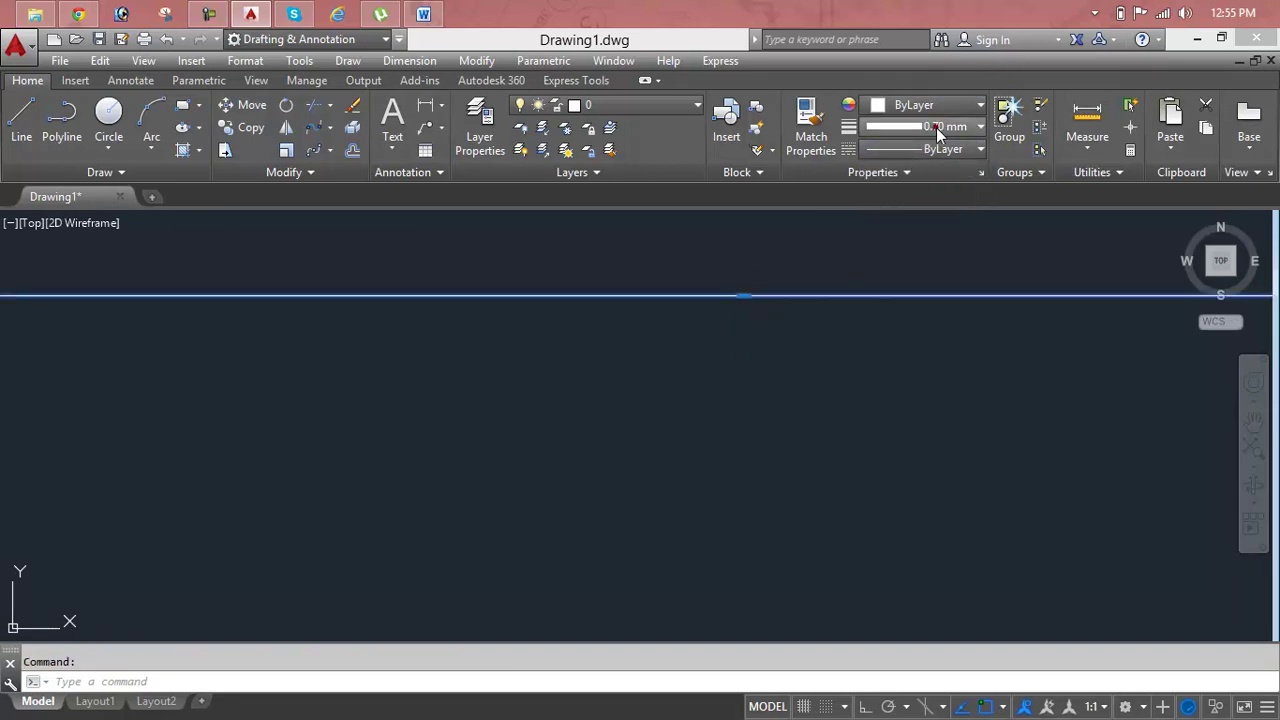
left_click(936, 127)
scroll(936, 150, "up", 4)
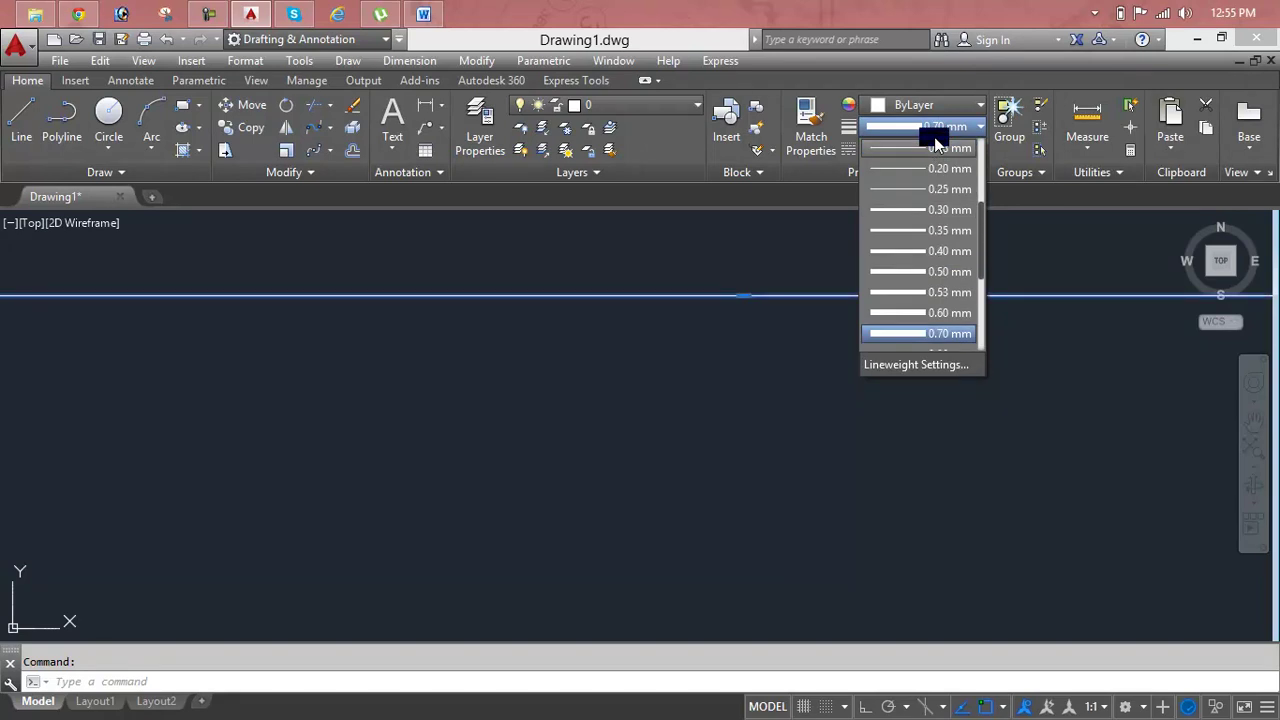
scroll(938, 152, "up", 2)
left_click(940, 150)
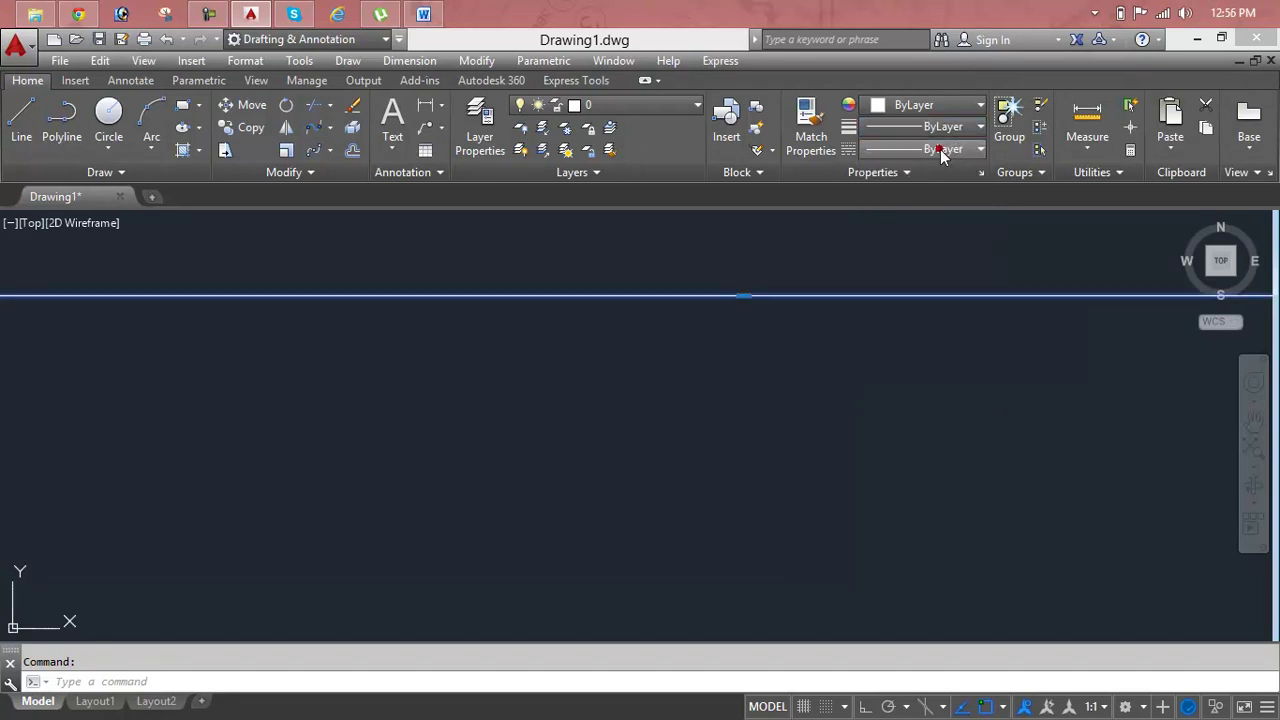
scroll(860, 290, "down", 2)
key("Escape")
Step: Start a ZOOM to reframe the rectangular outline
type("z")
key("Return")
key("Return")
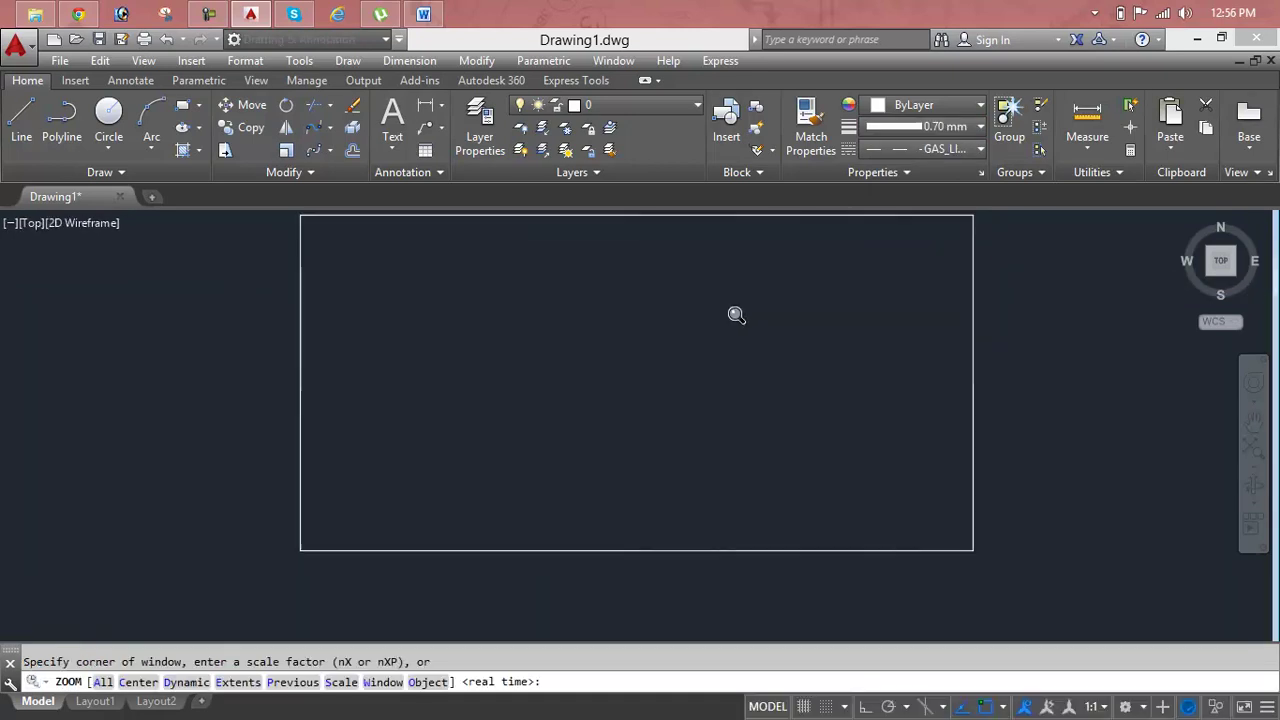
Step: Zoom to All and offset the 20' by 10' rectangle 9" inward
type("a")
key("Return")
key("Escape")
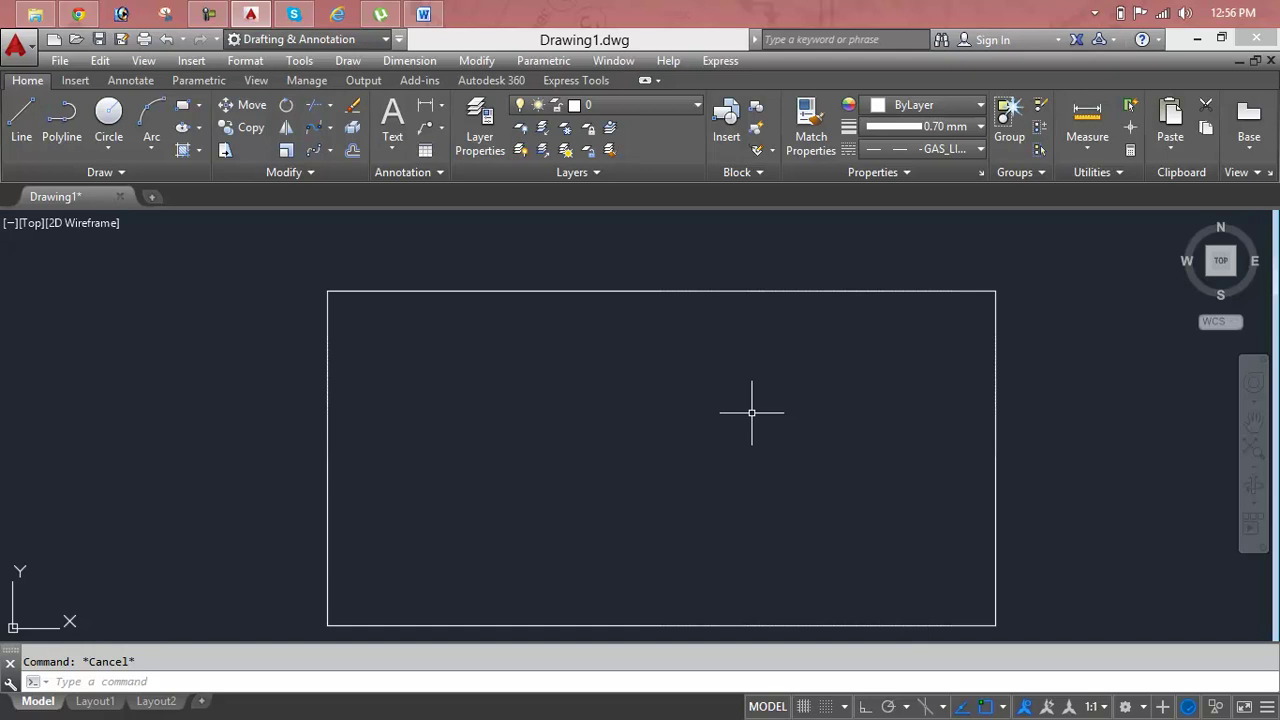
type("o")
key("Return")
type("9")
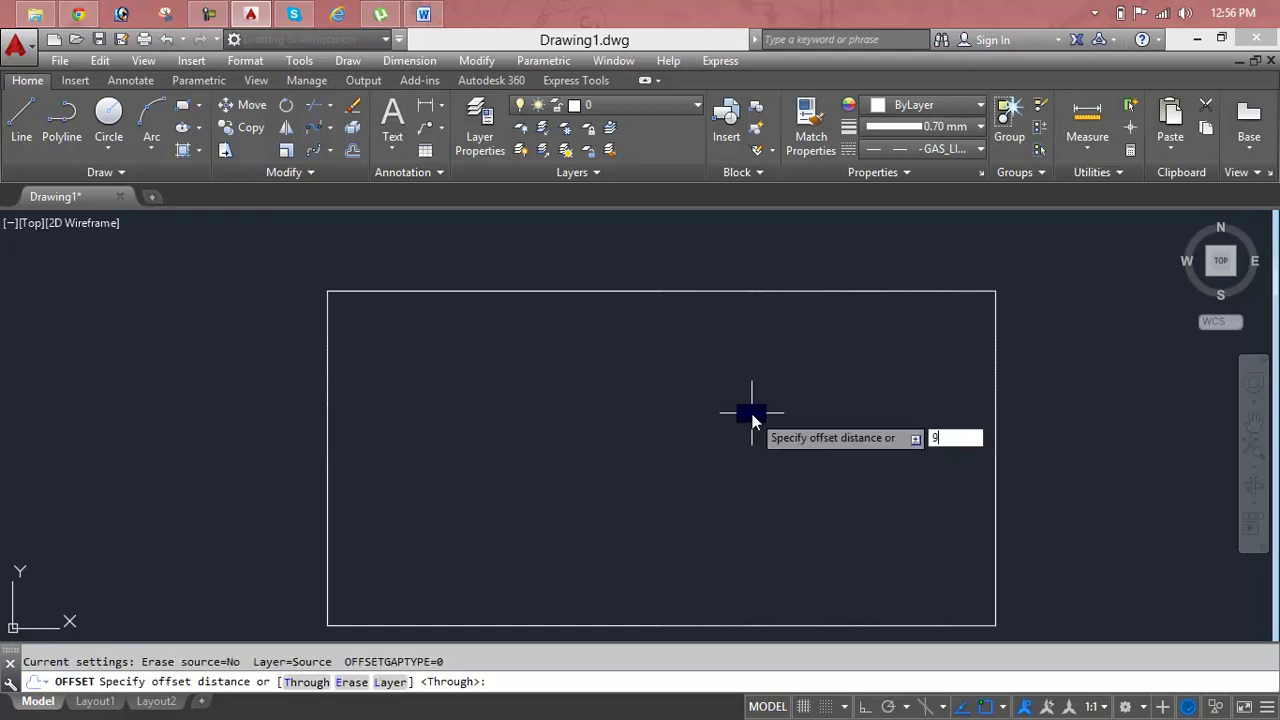
key("Return")
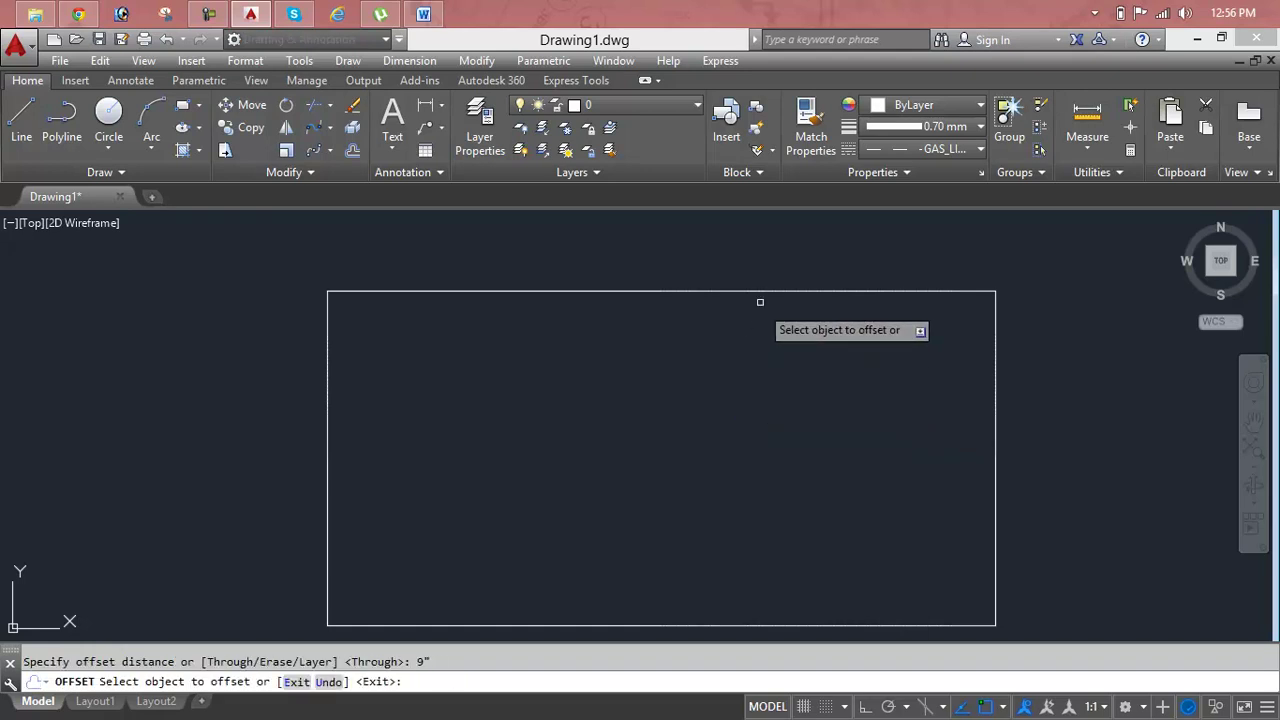
left_click(758, 291)
left_click(759, 332)
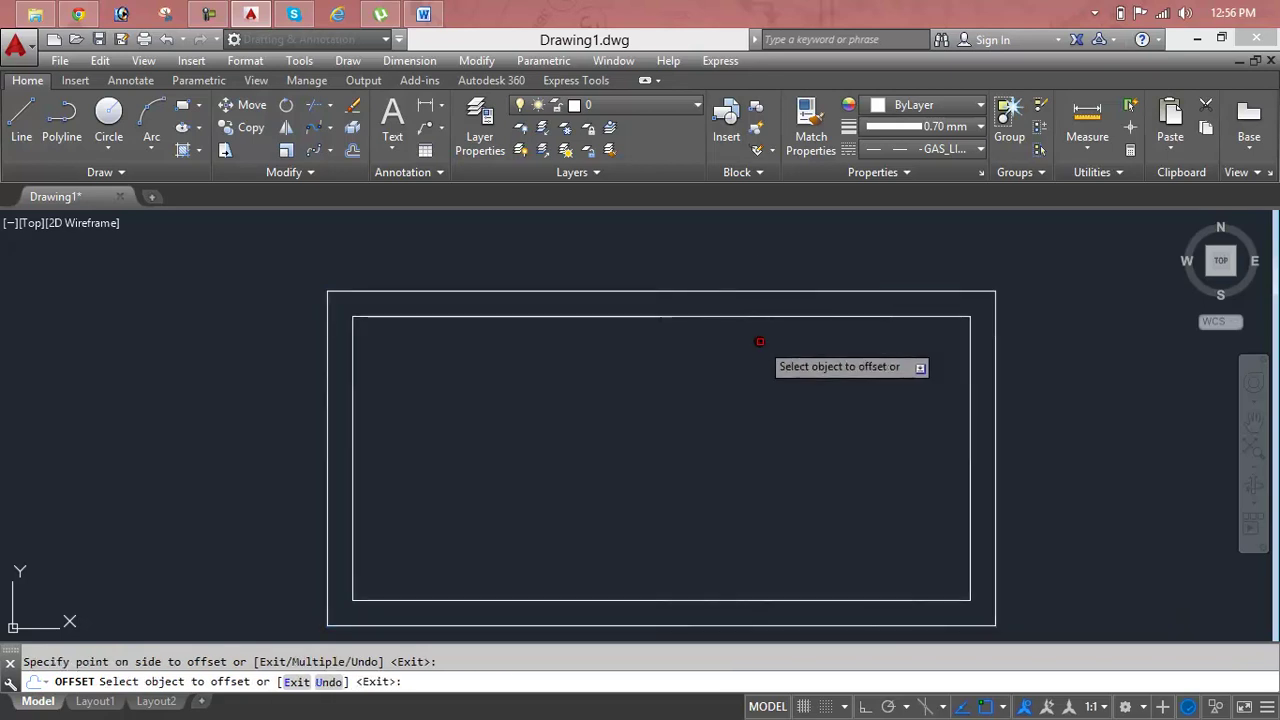
key("Escape")
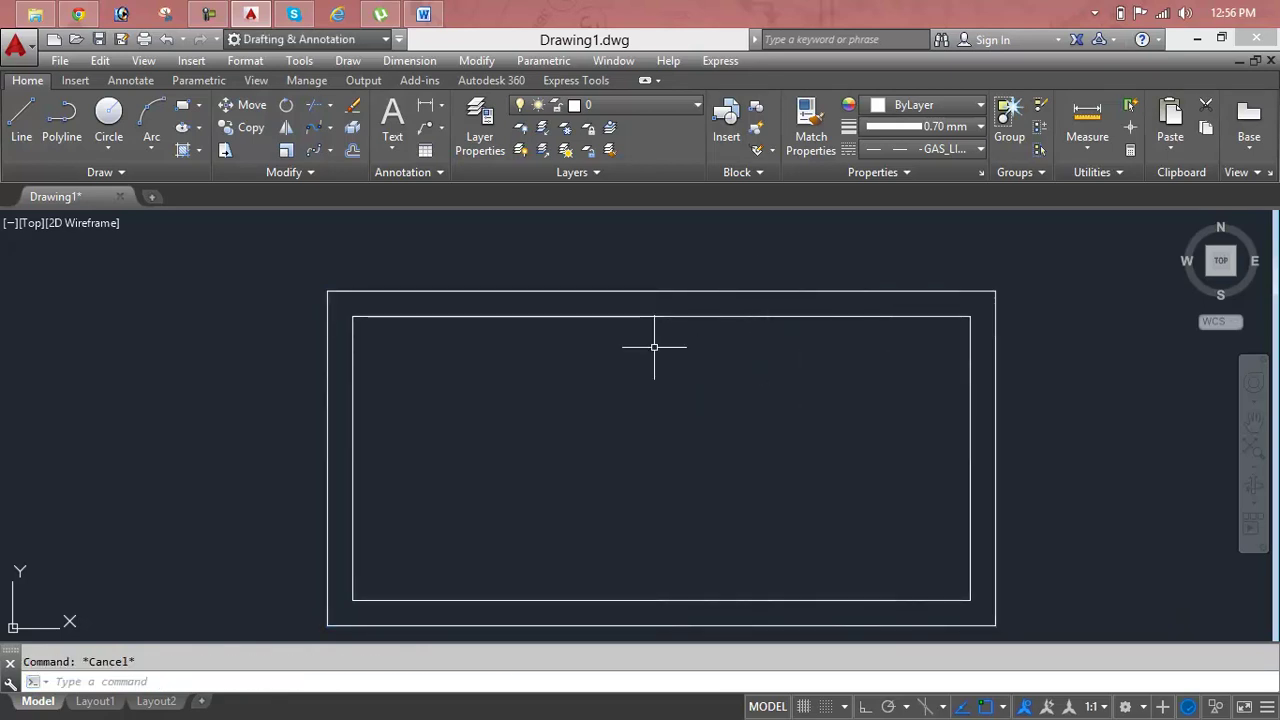
Step: Trace a trial line outline across the top wall, then erase its segments
type("l")
key("Return")
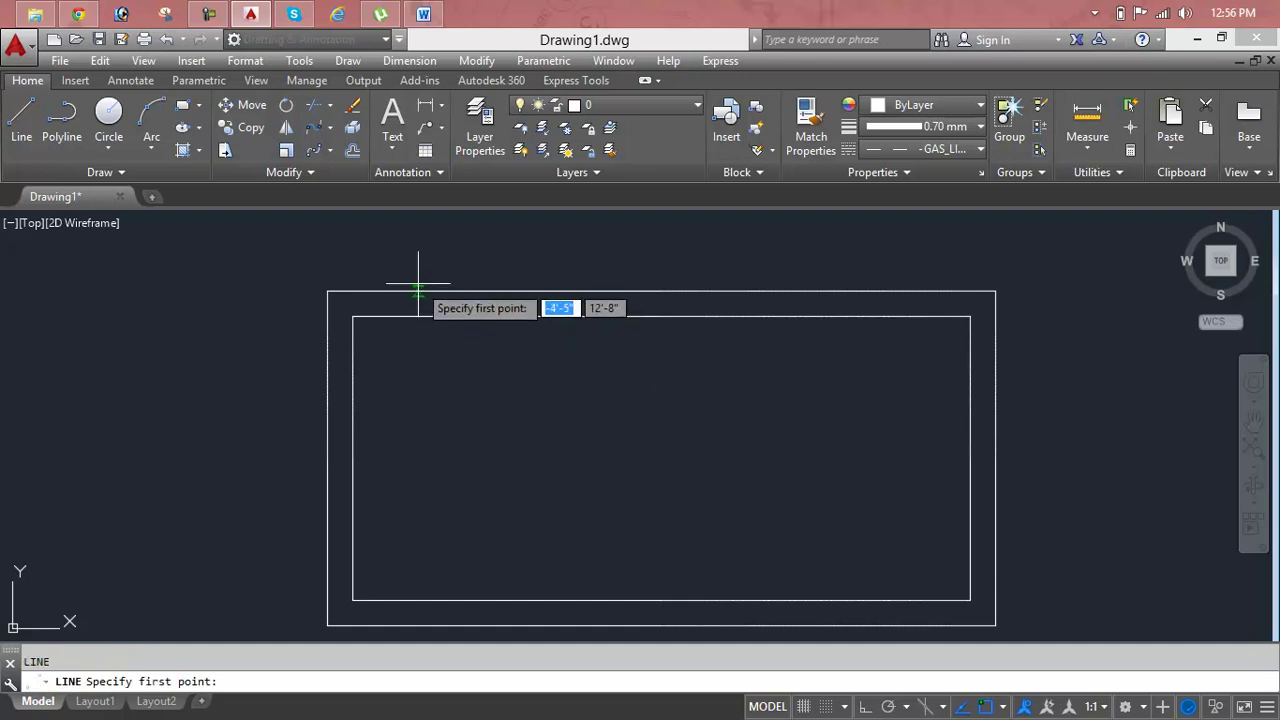
left_click(421, 317)
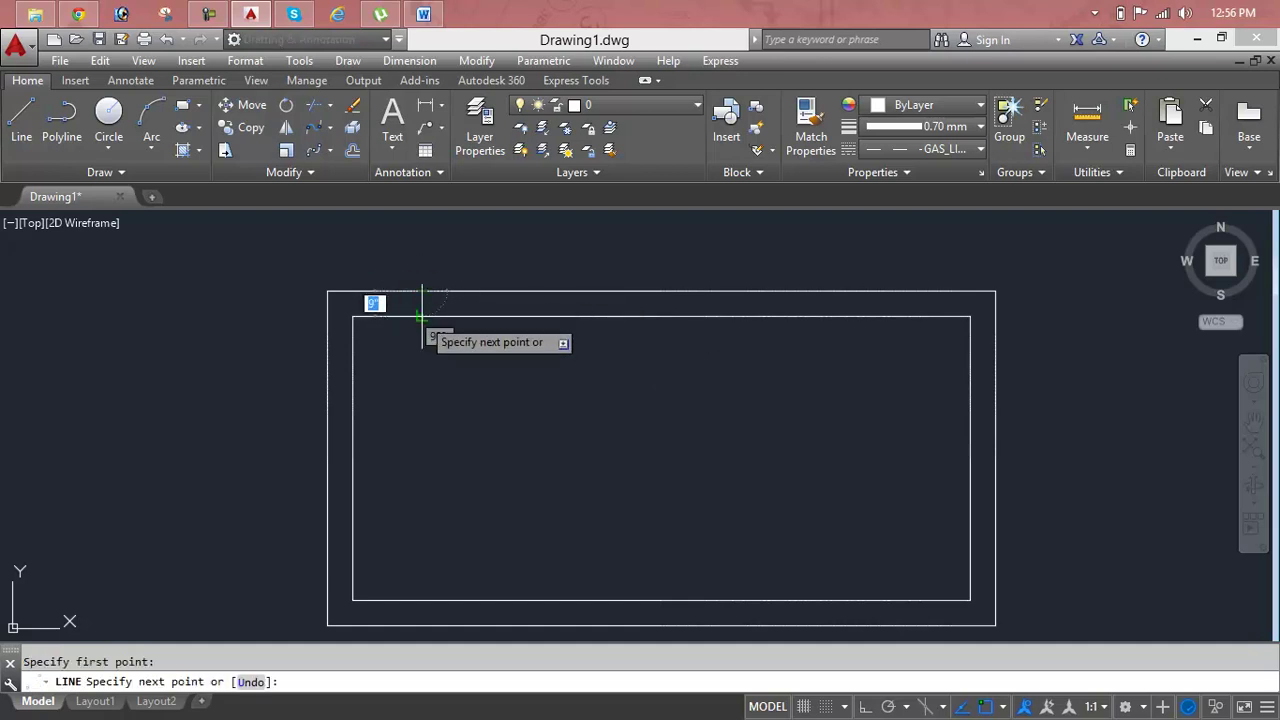
left_click(707, 317)
left_click(707, 292)
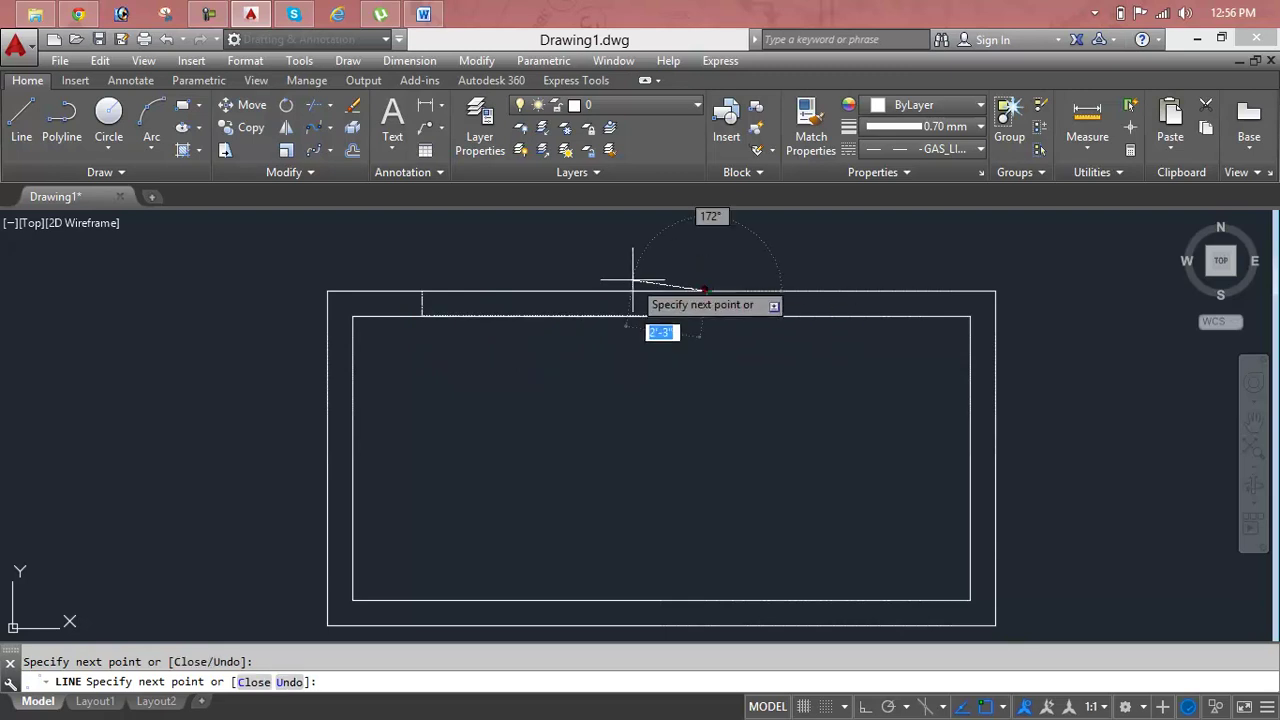
left_click(422, 292)
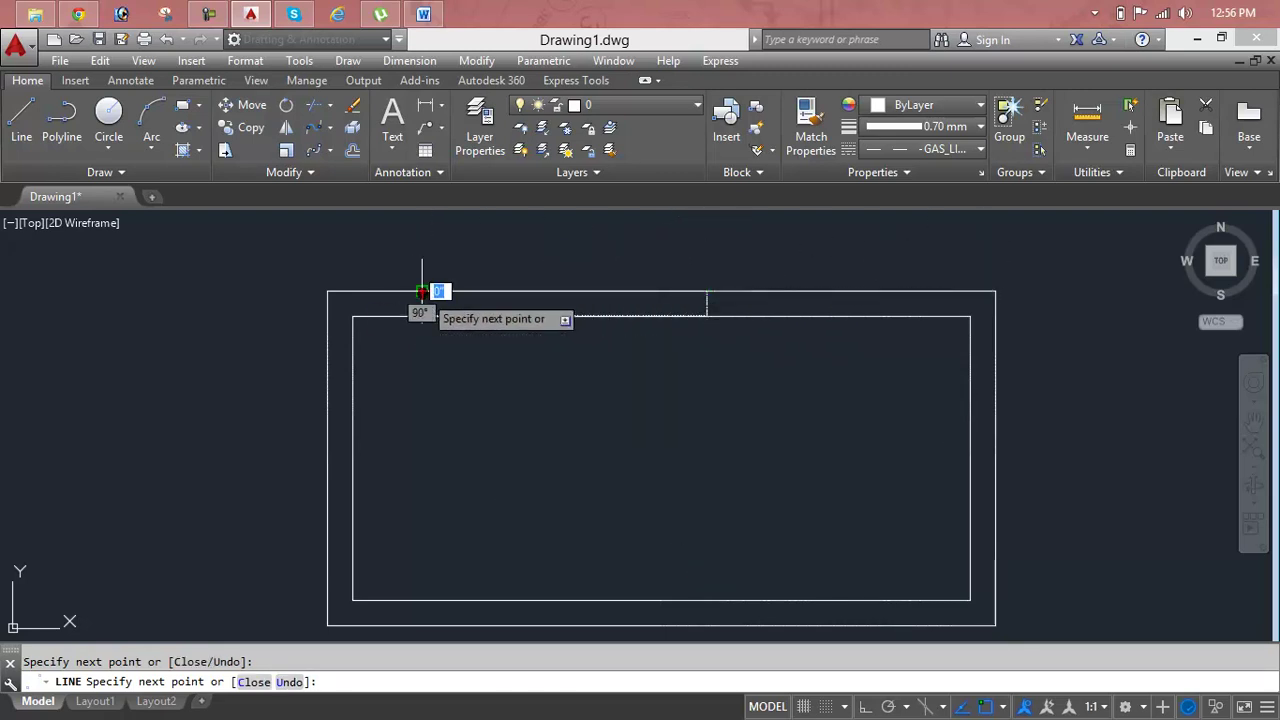
left_click(422, 317)
key("Return")
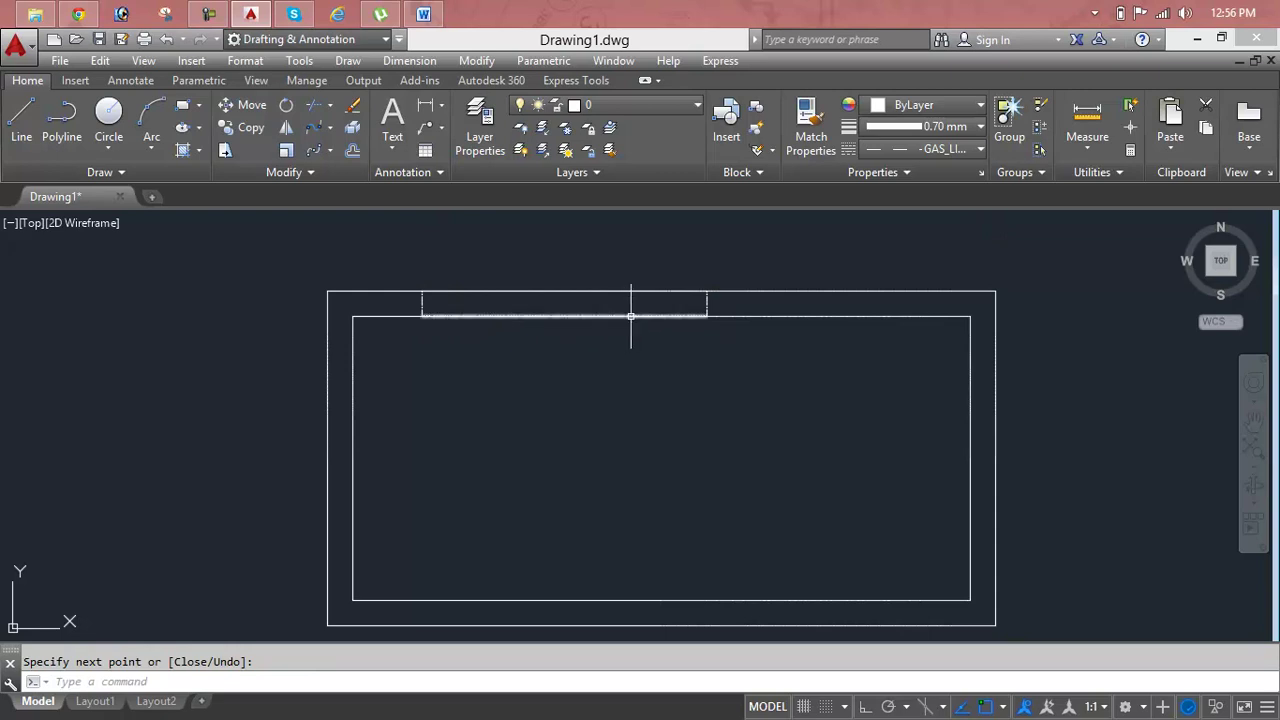
left_click(630, 316)
key("Delete")
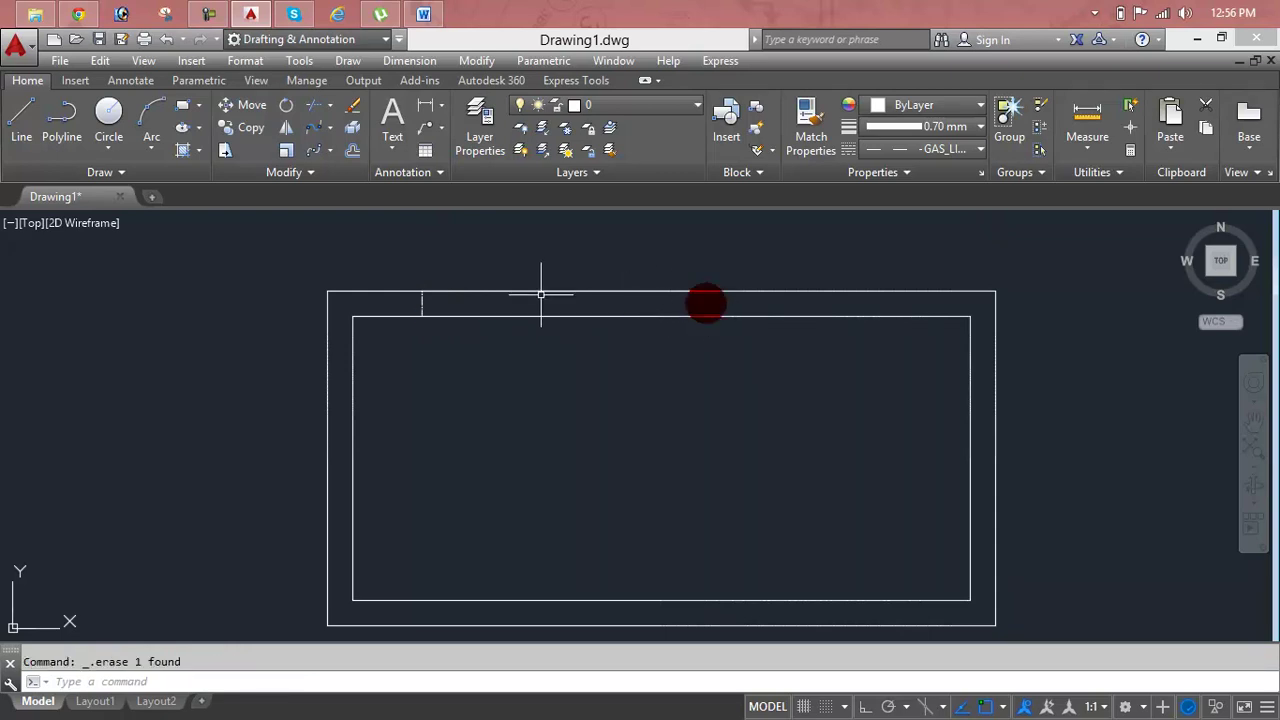
key("Delete")
Step: Draw a rectangle from the outer top wall edge to the inner top wall edge
type("rec")
key("Return")
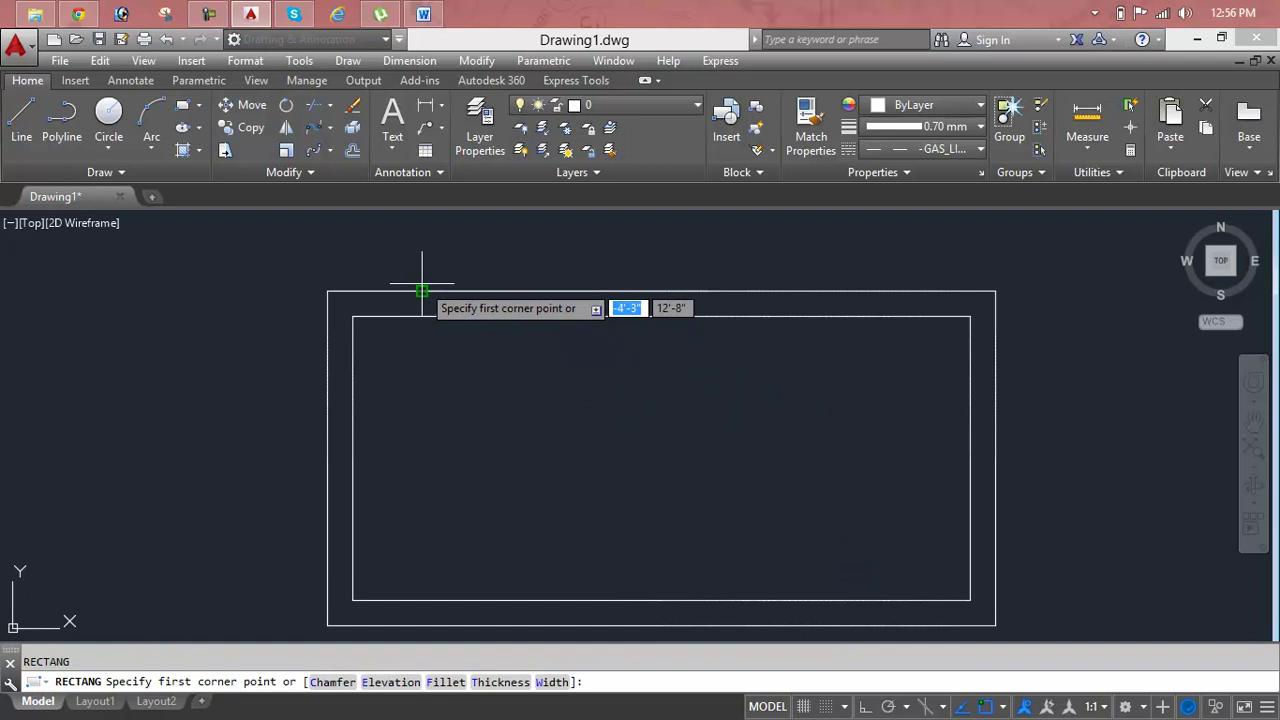
left_click(421, 292)
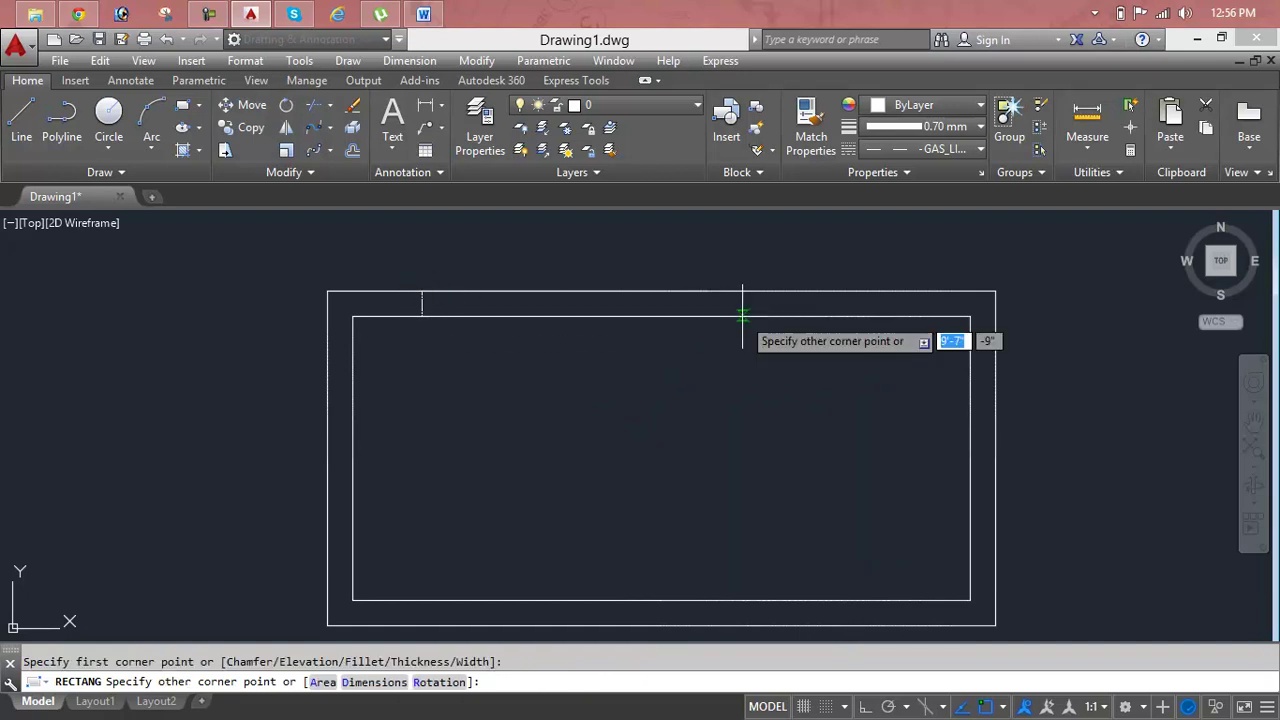
left_click(742, 316)
left_click(742, 316)
key("Escape")
Step: Draw a short line from the inner top-right corner perpendicular to the outer right wall
scroll(671, 291, "up", 2)
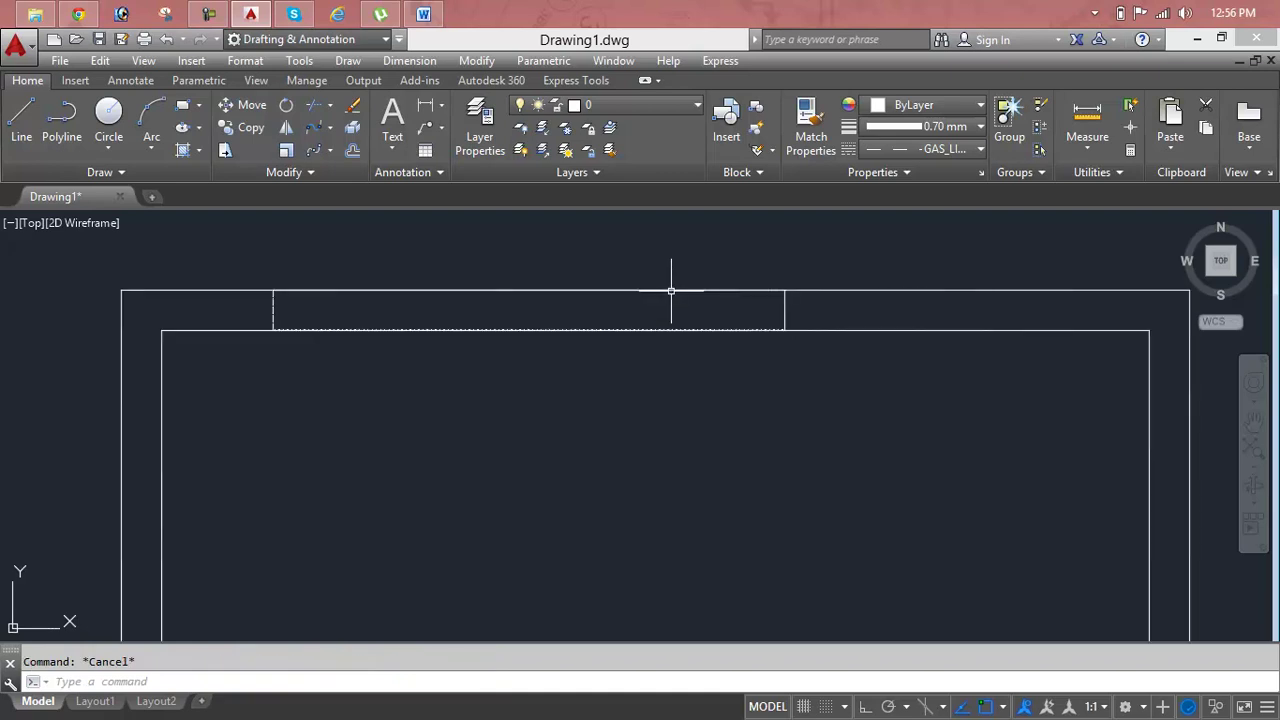
scroll(675, 295, "down", 2)
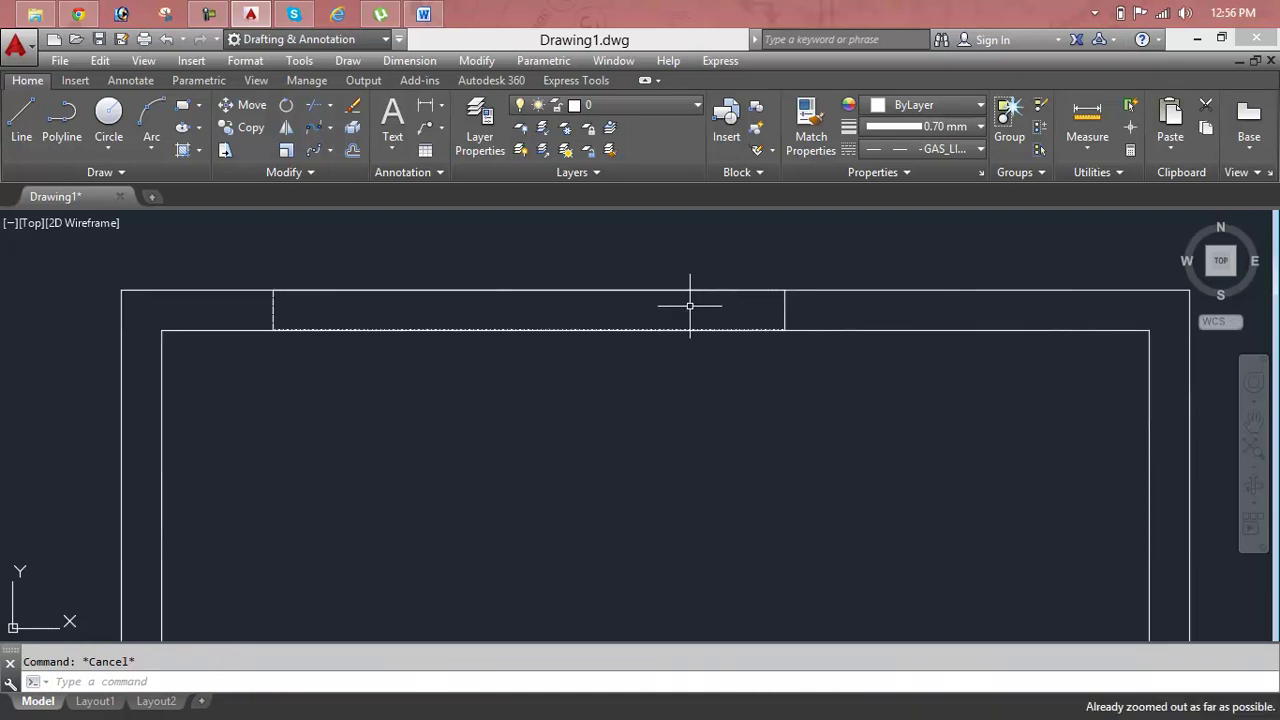
scroll(743, 354, "up", 1)
scroll(715, 338, "down", 1)
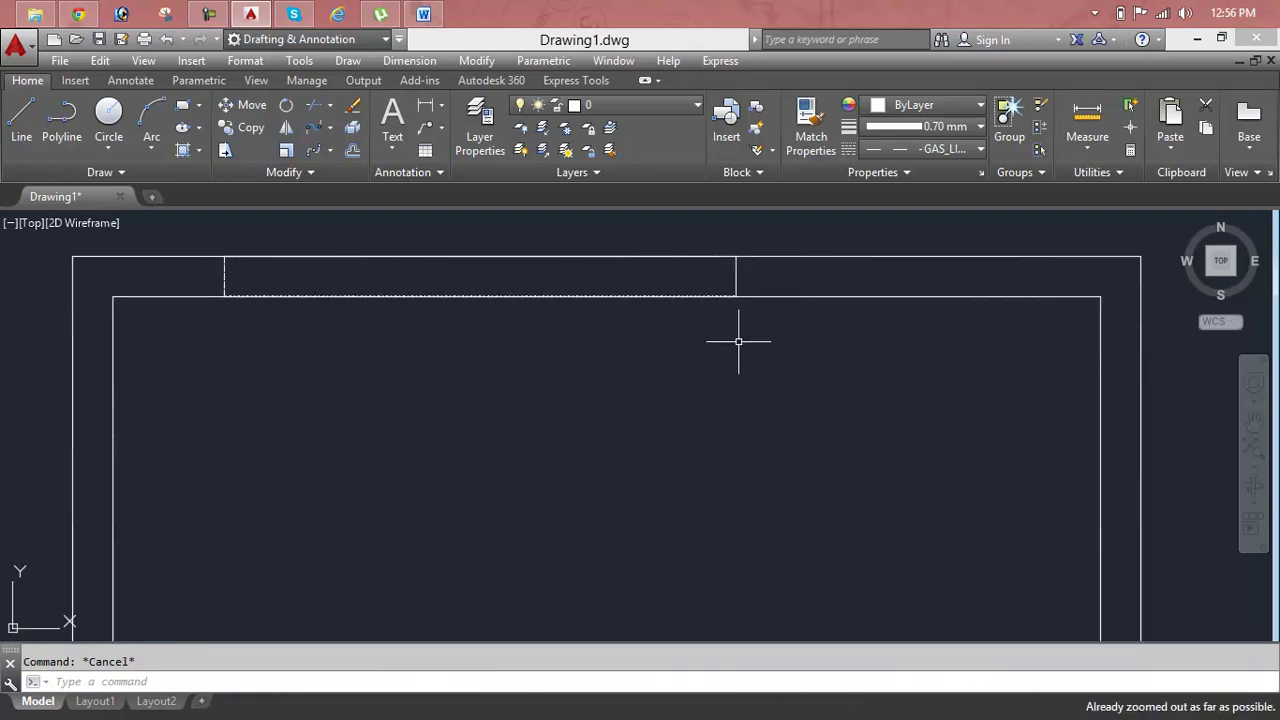
type("l")
key("Return")
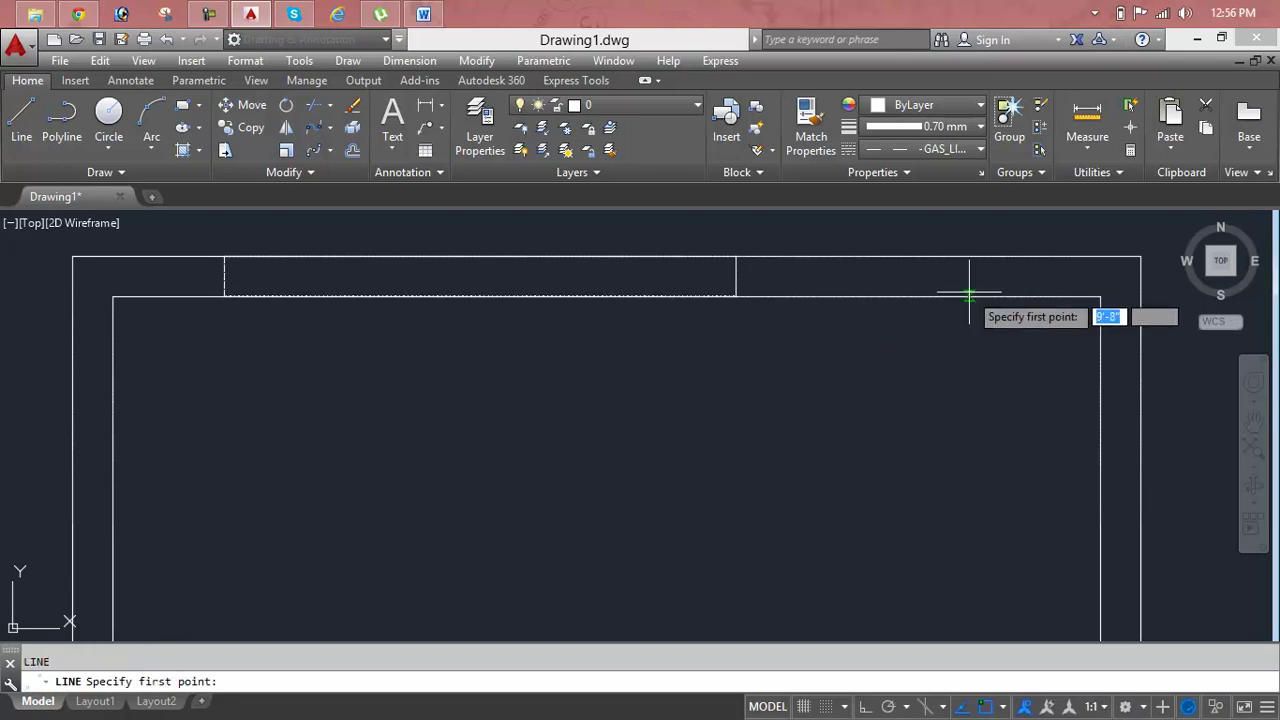
left_click(1100, 296)
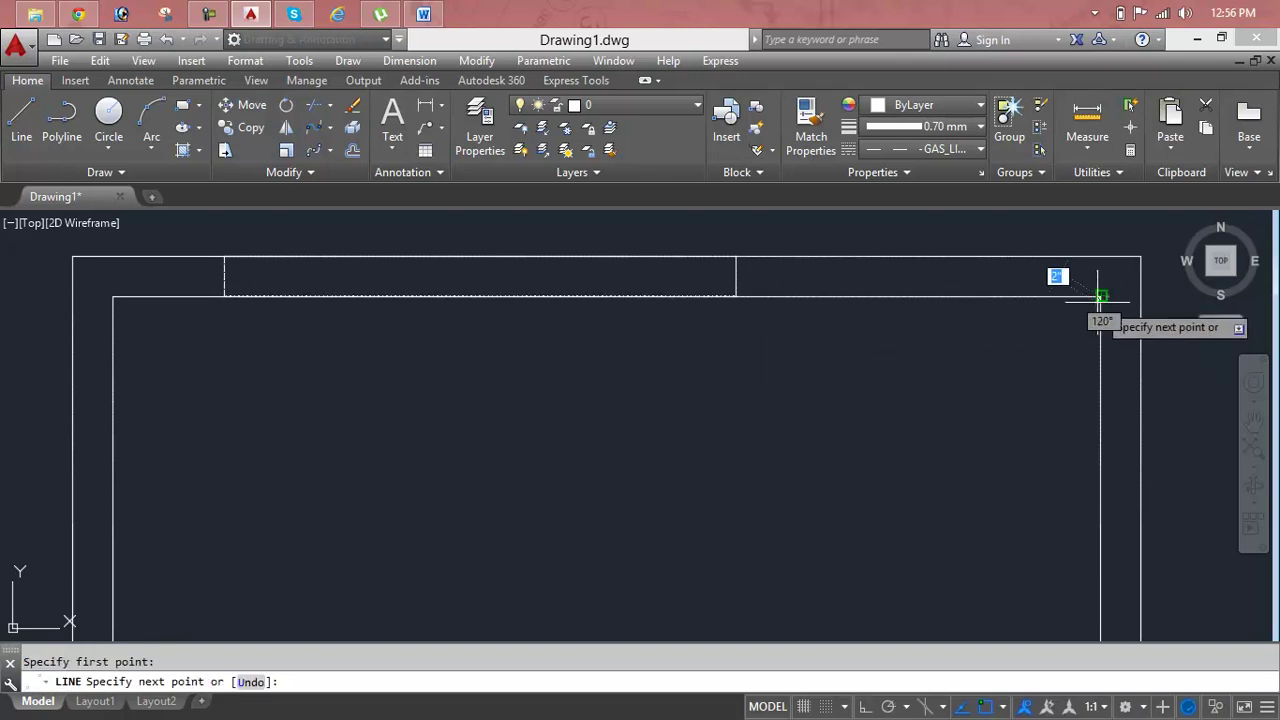
left_click(1198, 303)
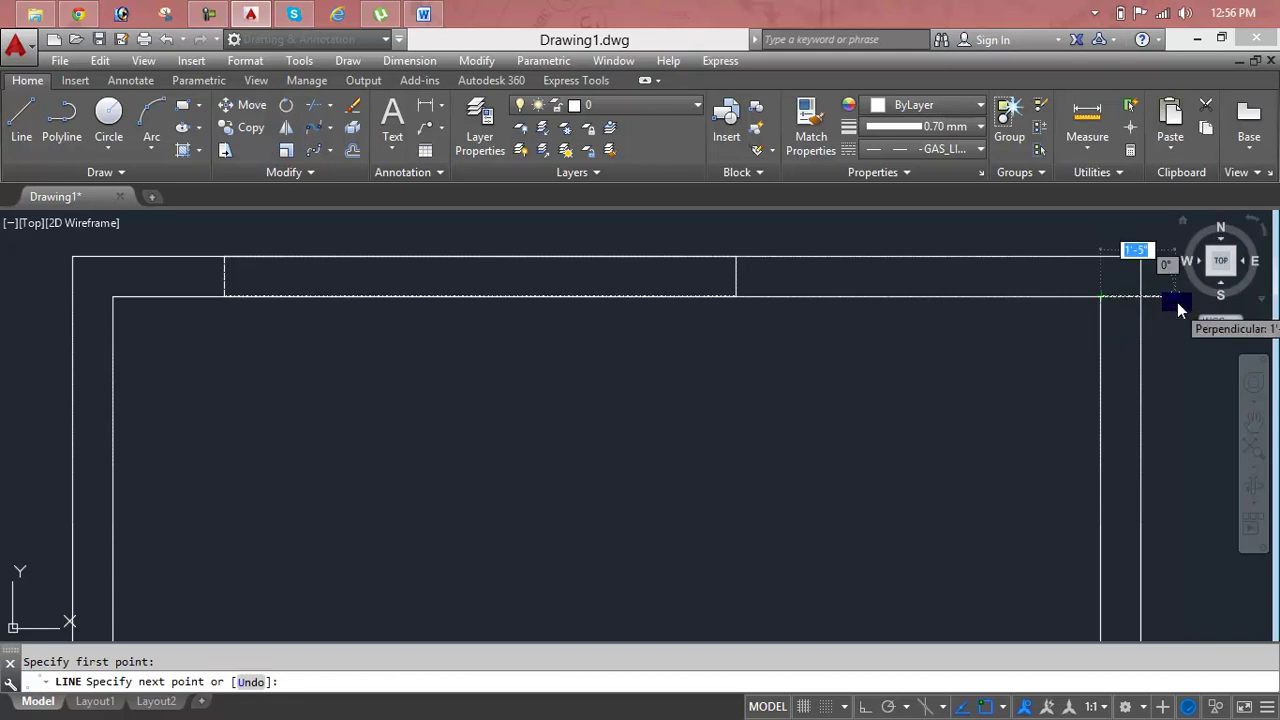
left_click(1172, 298)
key("Return")
scroll(1165, 300, "down", 2)
middle_click_drag(1165, 312, 981, 316)
key("Escape")
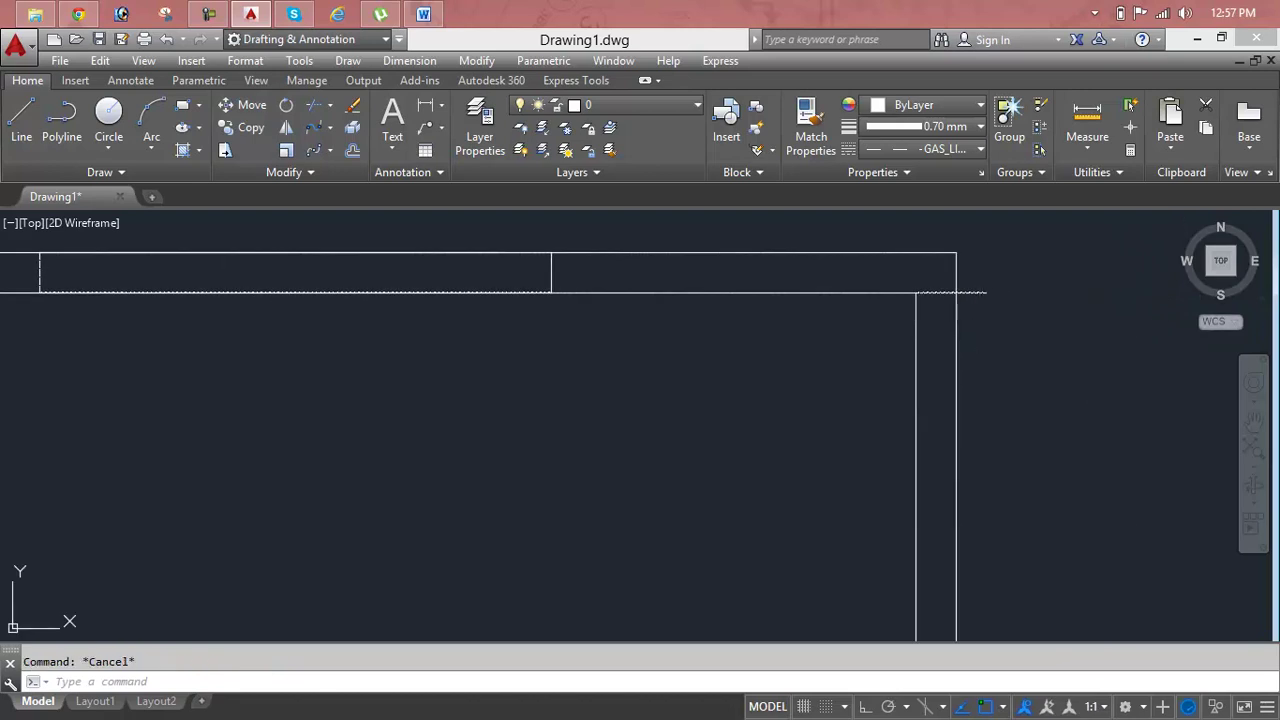
Step: Offset that line 2" to create a parallel copy
type("o")
key("Return")
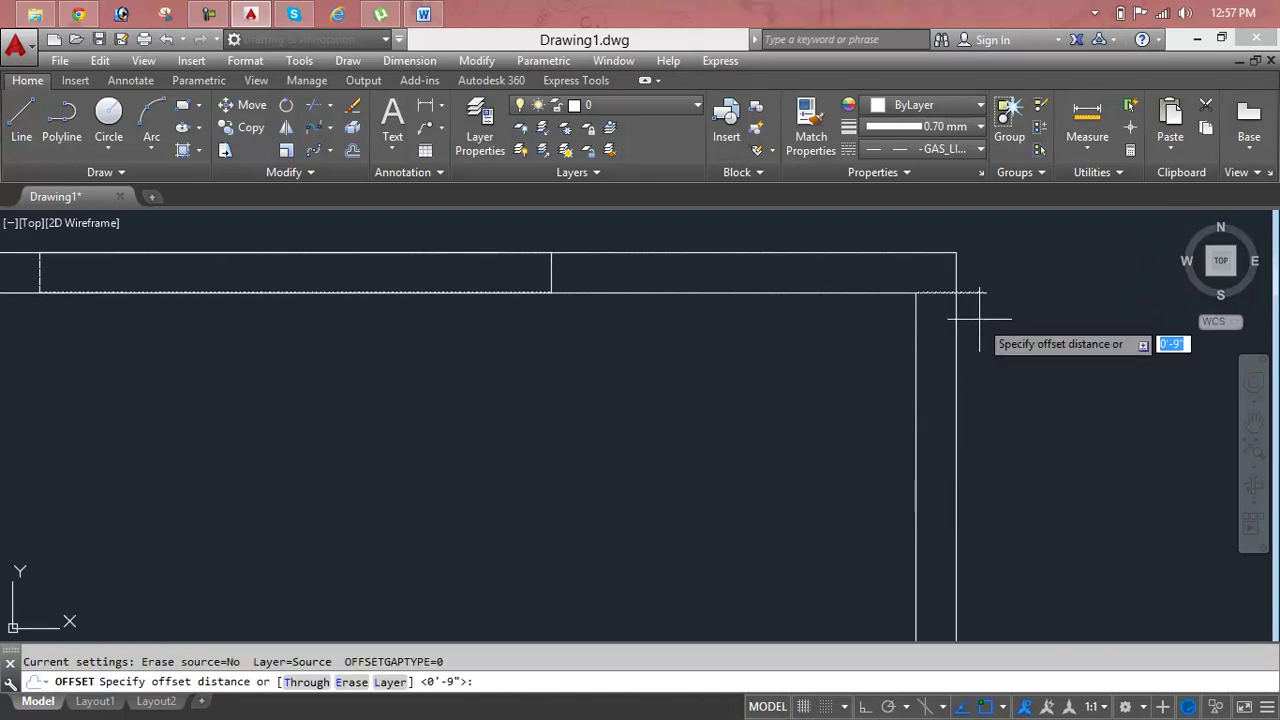
type("2\"")
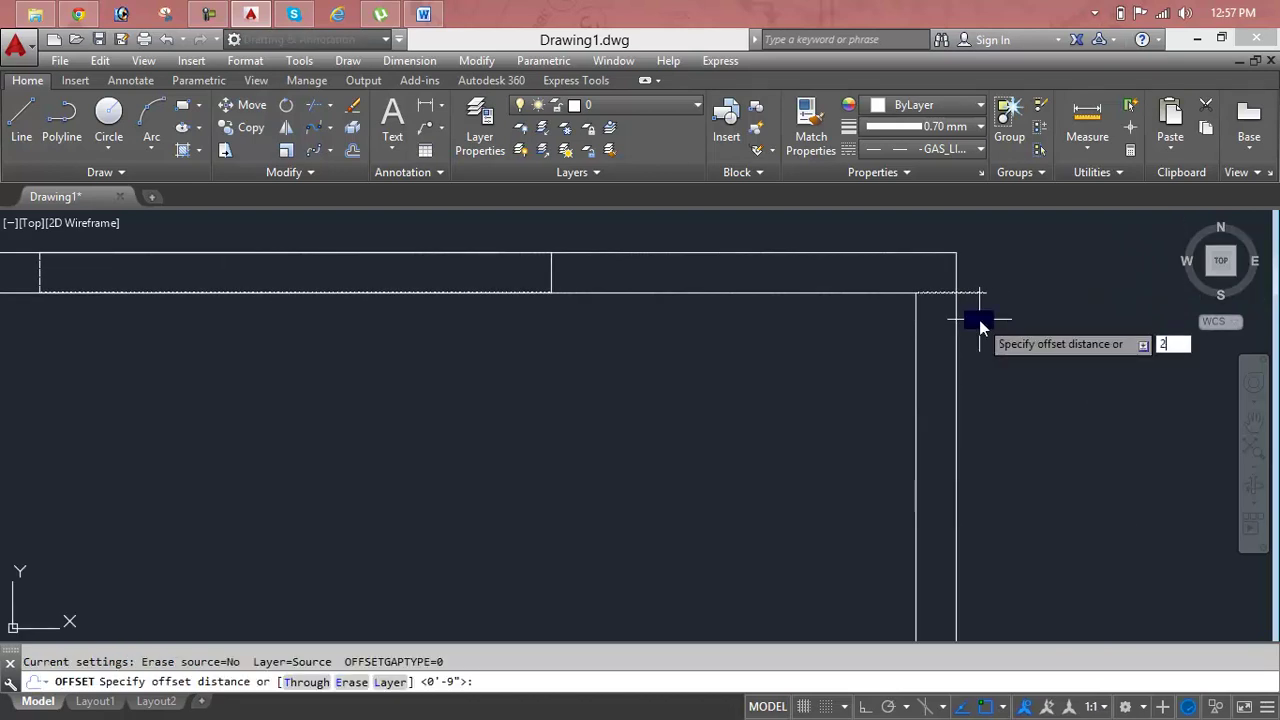
key("Return")
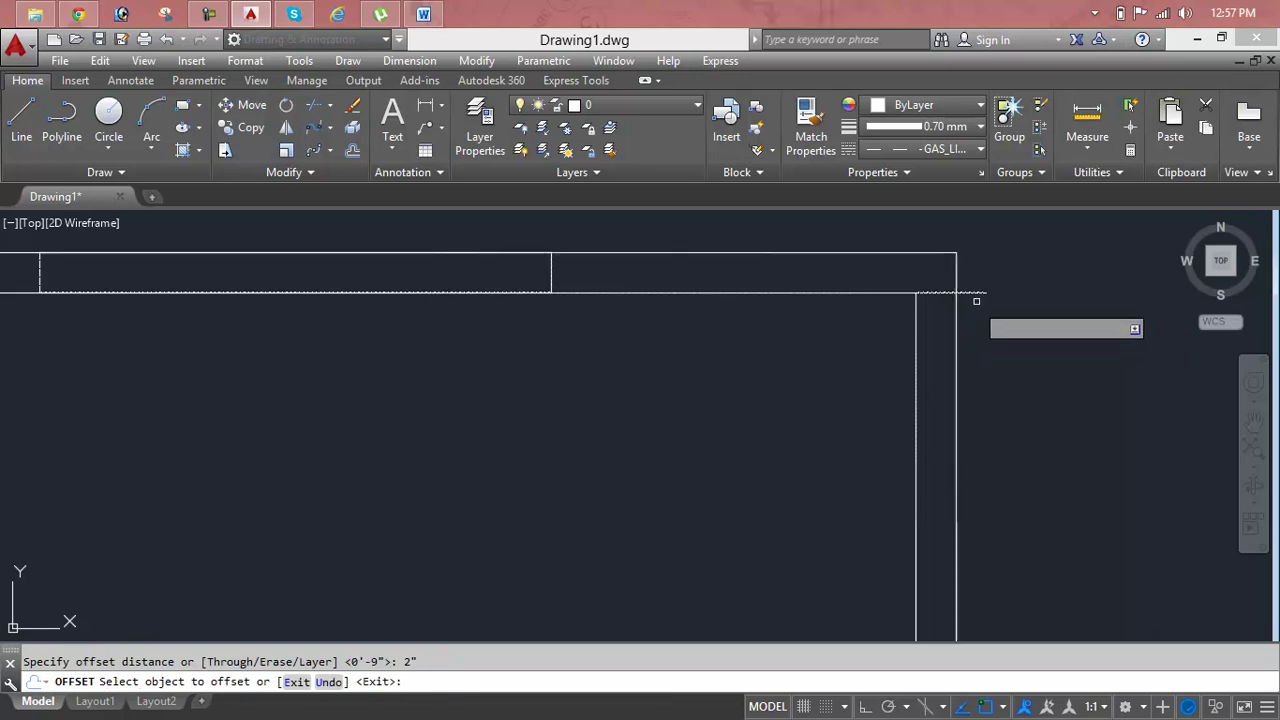
left_click(981, 293)
left_click(983, 334)
scroll(905, 265, "up", 2)
scroll(911, 263, "up", 1)
scroll(831, 271, "down", 2)
scroll(991, 357, "down", 1)
key("Escape")
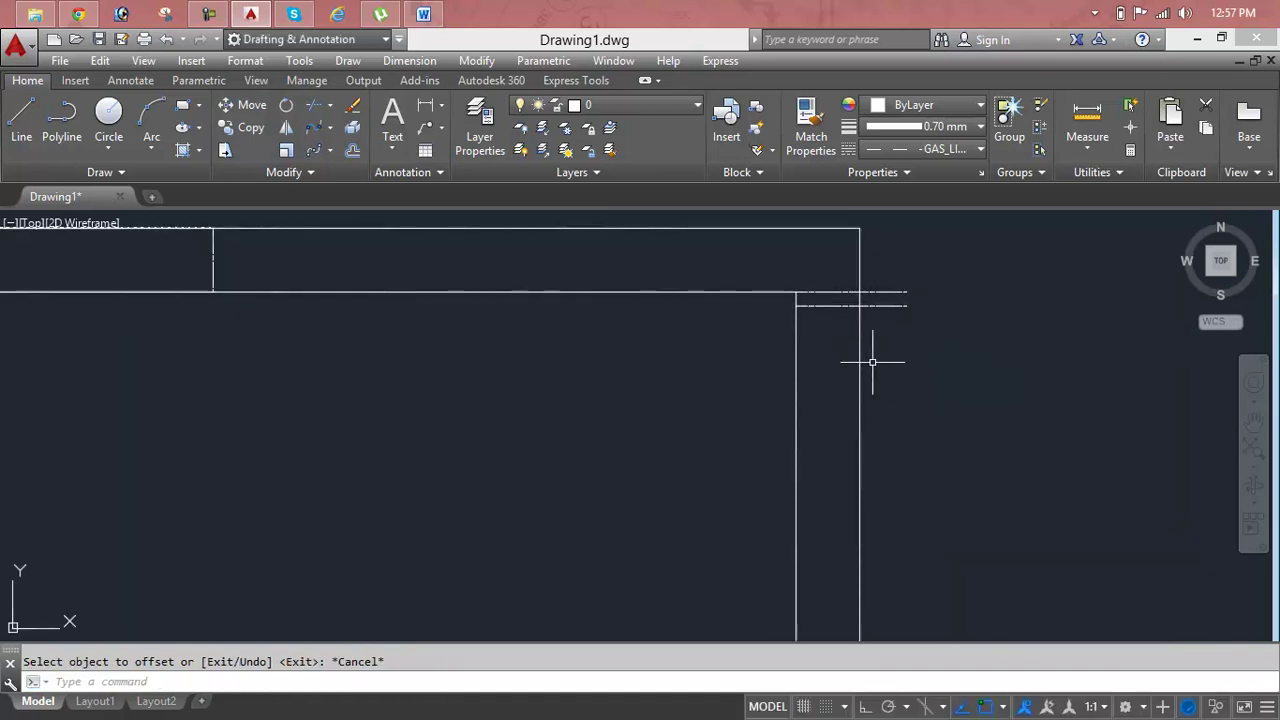
Step: Set the current linetype and lineweight to ByLayer
left_click(911, 152)
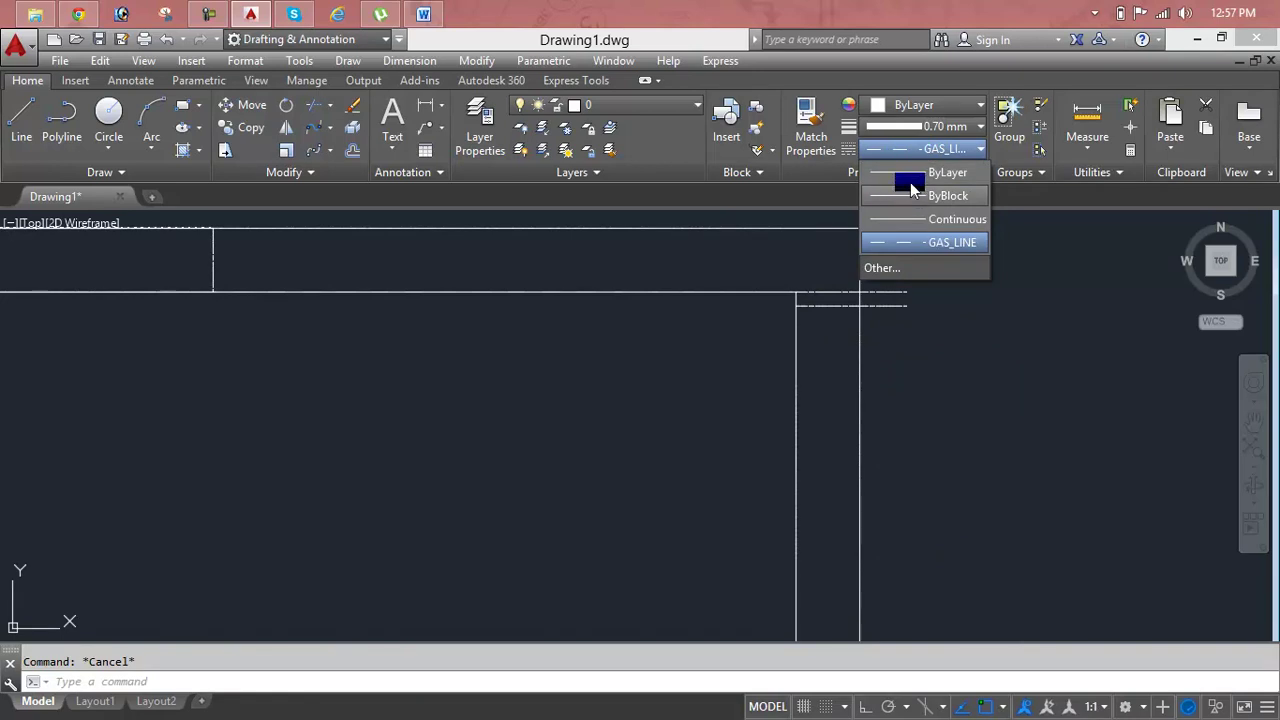
left_click(911, 178)
left_click(903, 136)
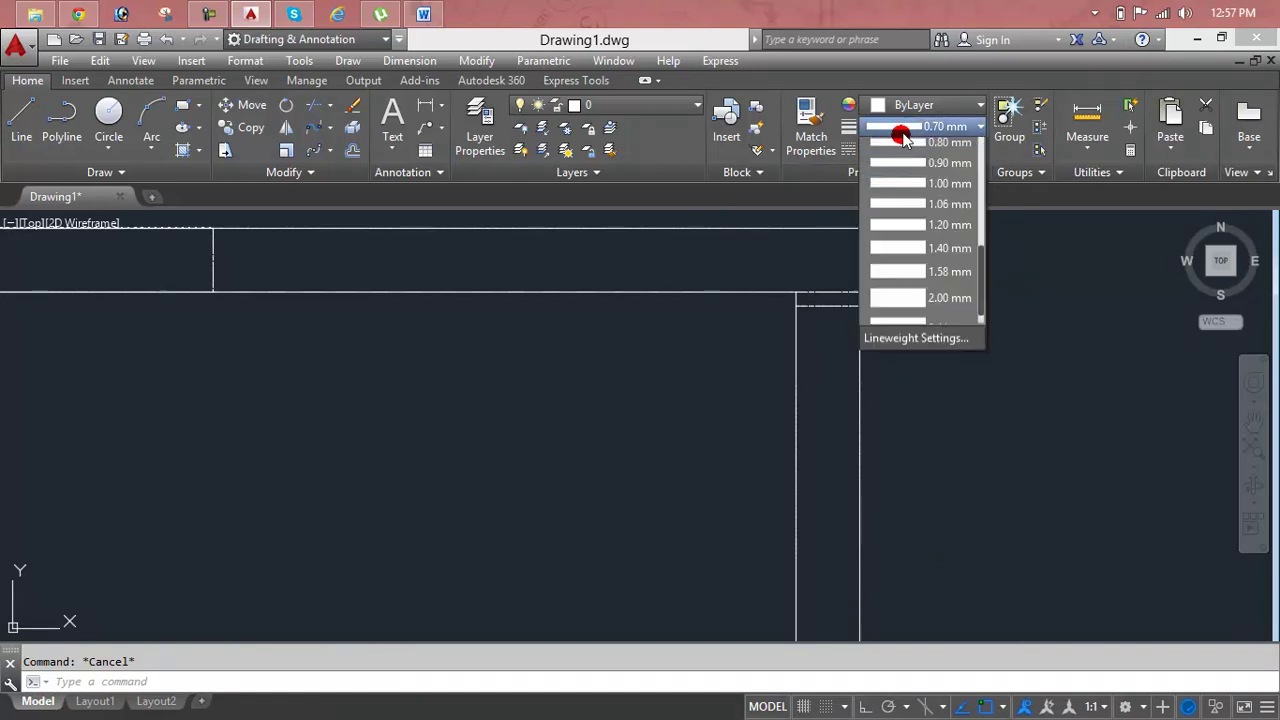
scroll(915, 145, "up", 5)
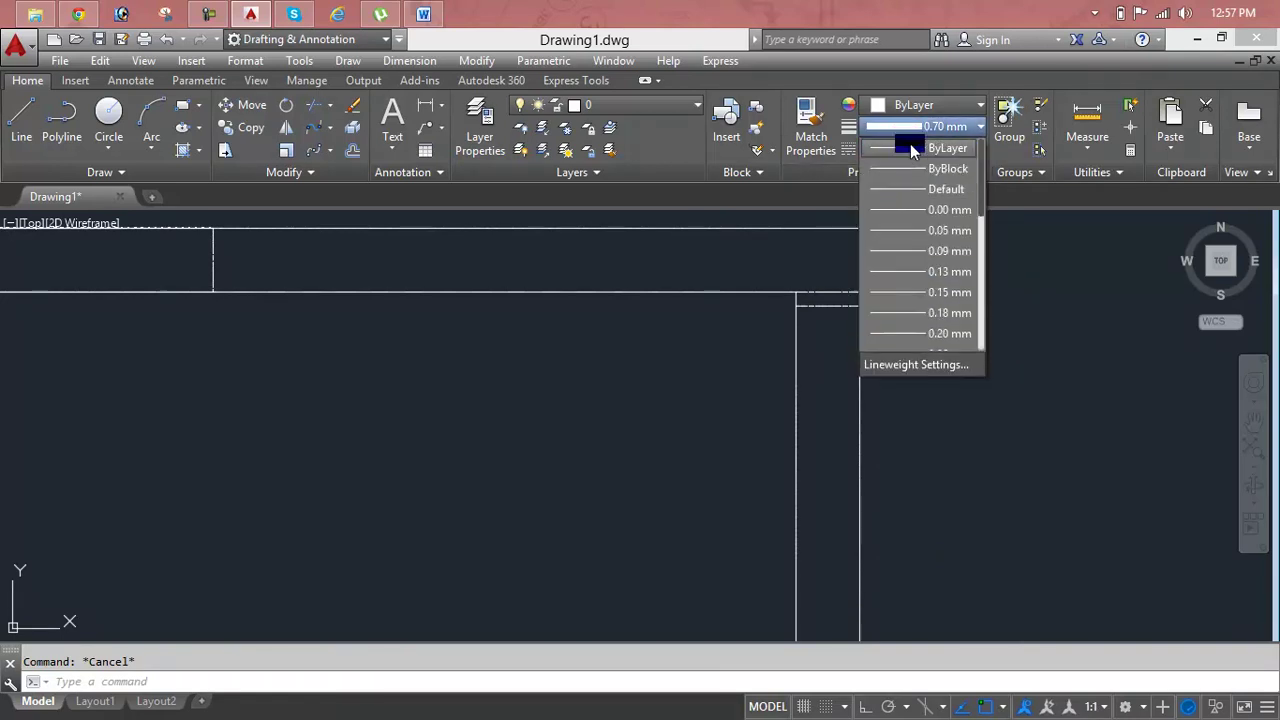
left_click(913, 147)
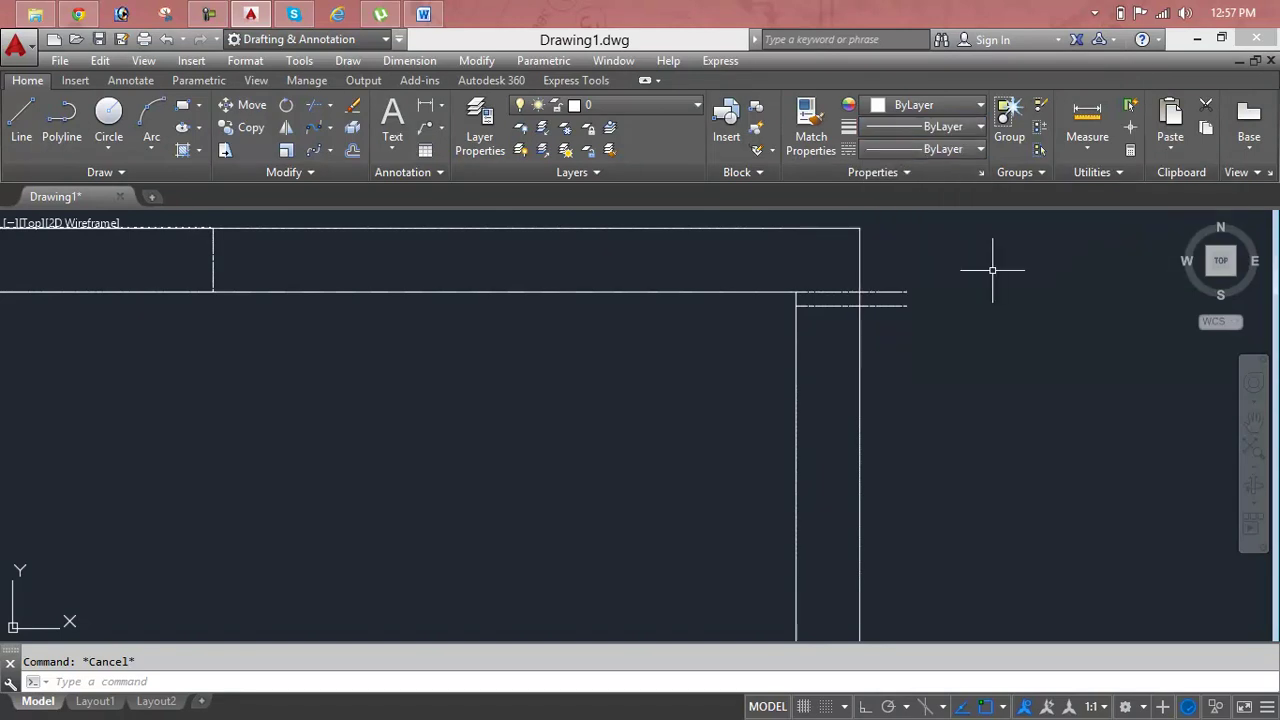
Step: Delete the two stray short lines at the top-right wall corner
type("o")
key("Return")
key("Return")
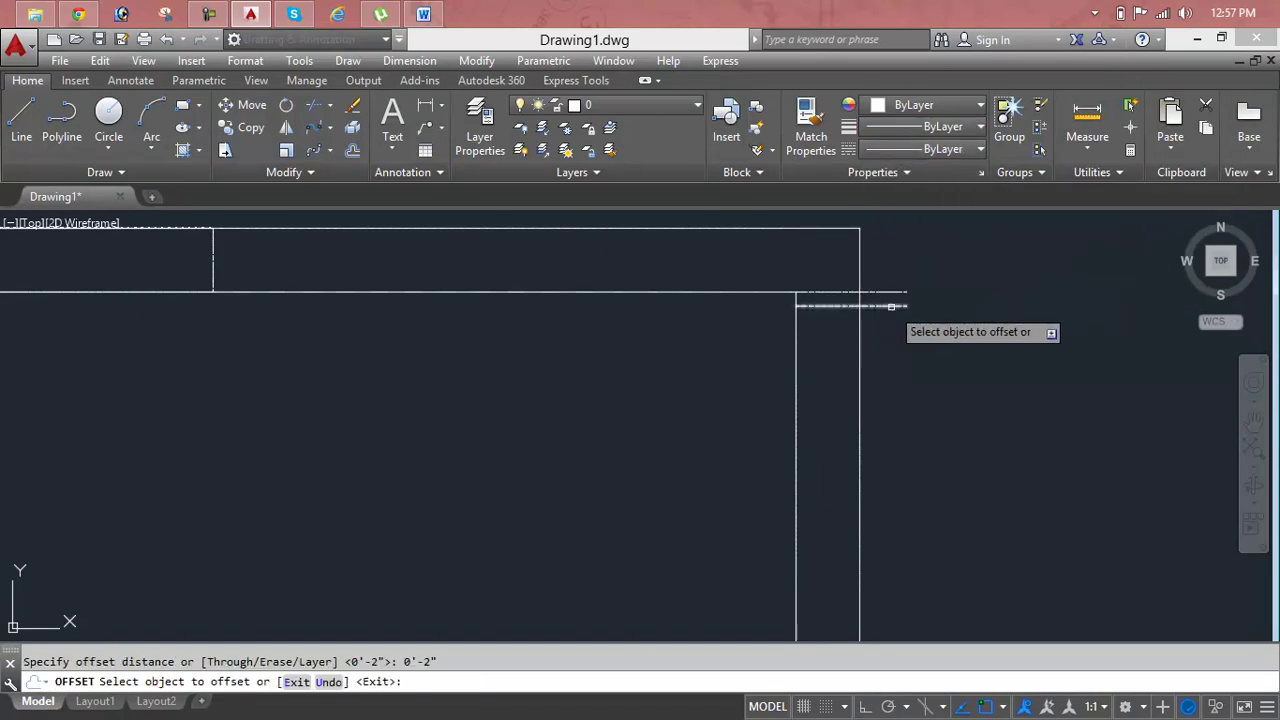
left_click(891, 306)
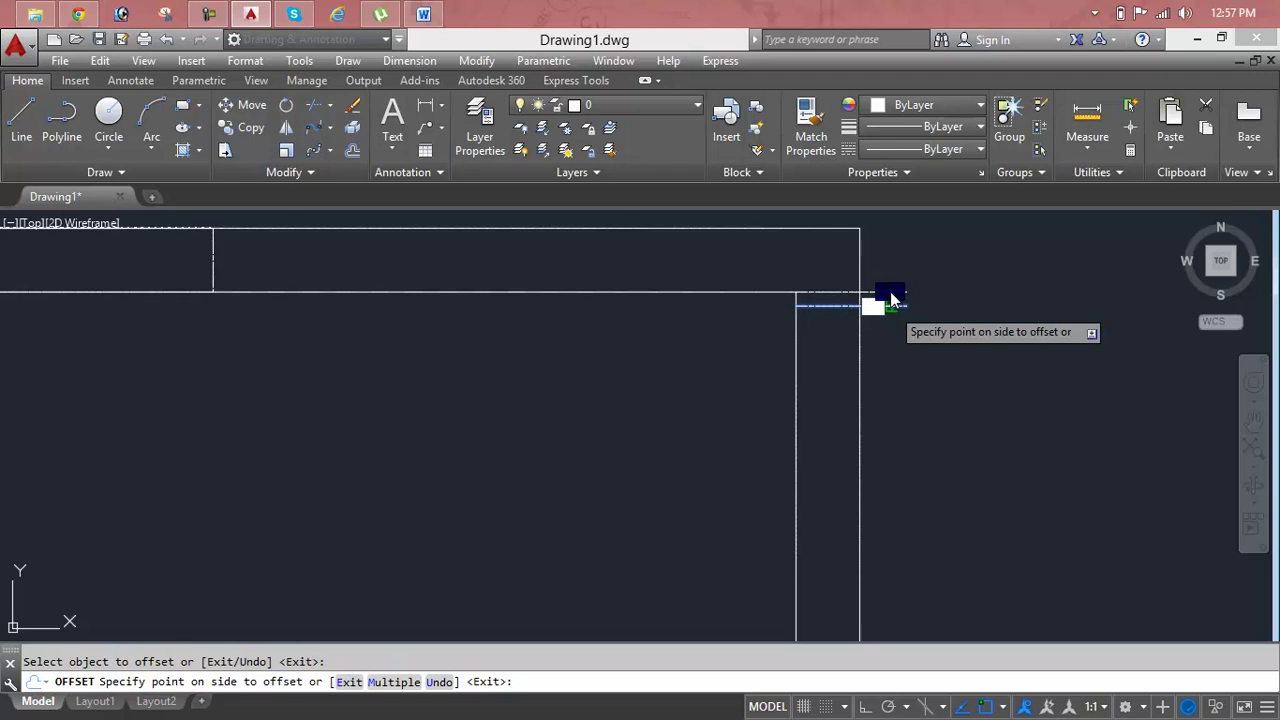
key("Escape")
left_click(891, 305)
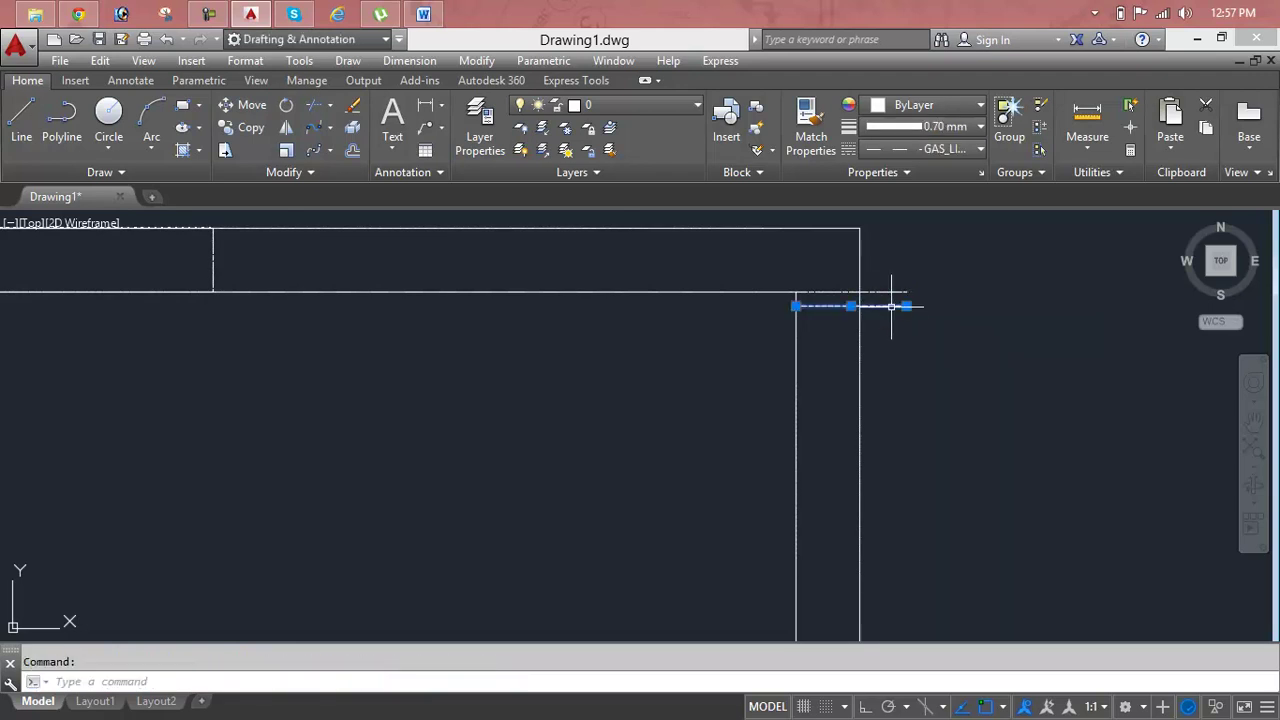
key("Delete")
left_click(899, 291)
key("Delete")
Step: Draw a line extending the top wall line further right
type("l")
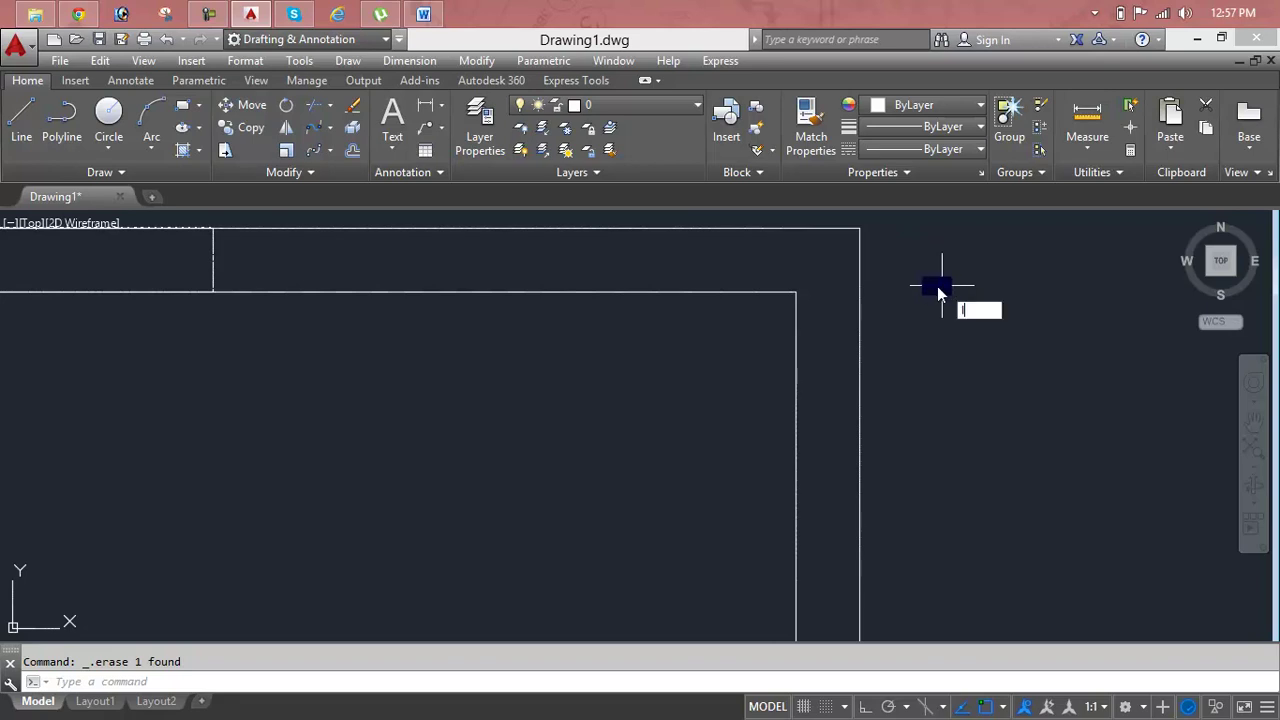
key("Return")
left_click(796, 292)
left_click(958, 292)
key("Return")
key("Escape")
Step: Offset the horizontal wall line 2" downward
type("o")
key("Return")
type("2")
key("Return")
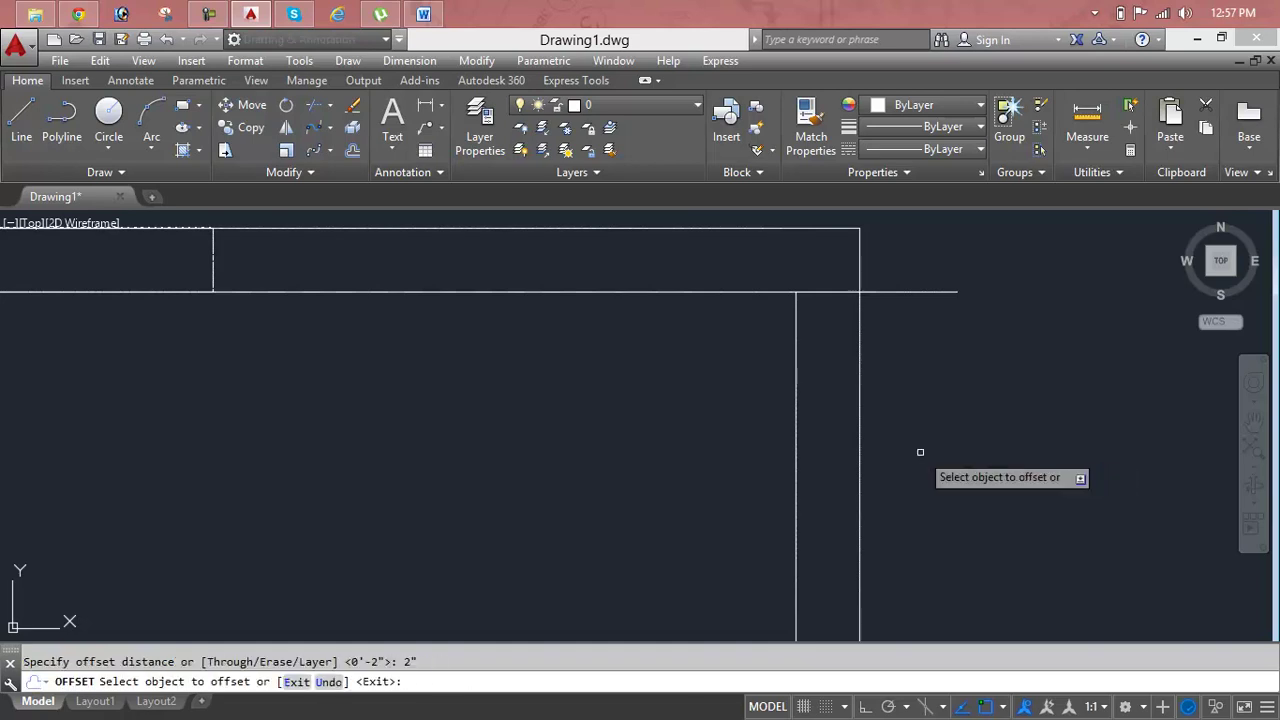
left_click(907, 292)
left_click(895, 345)
key("Escape")
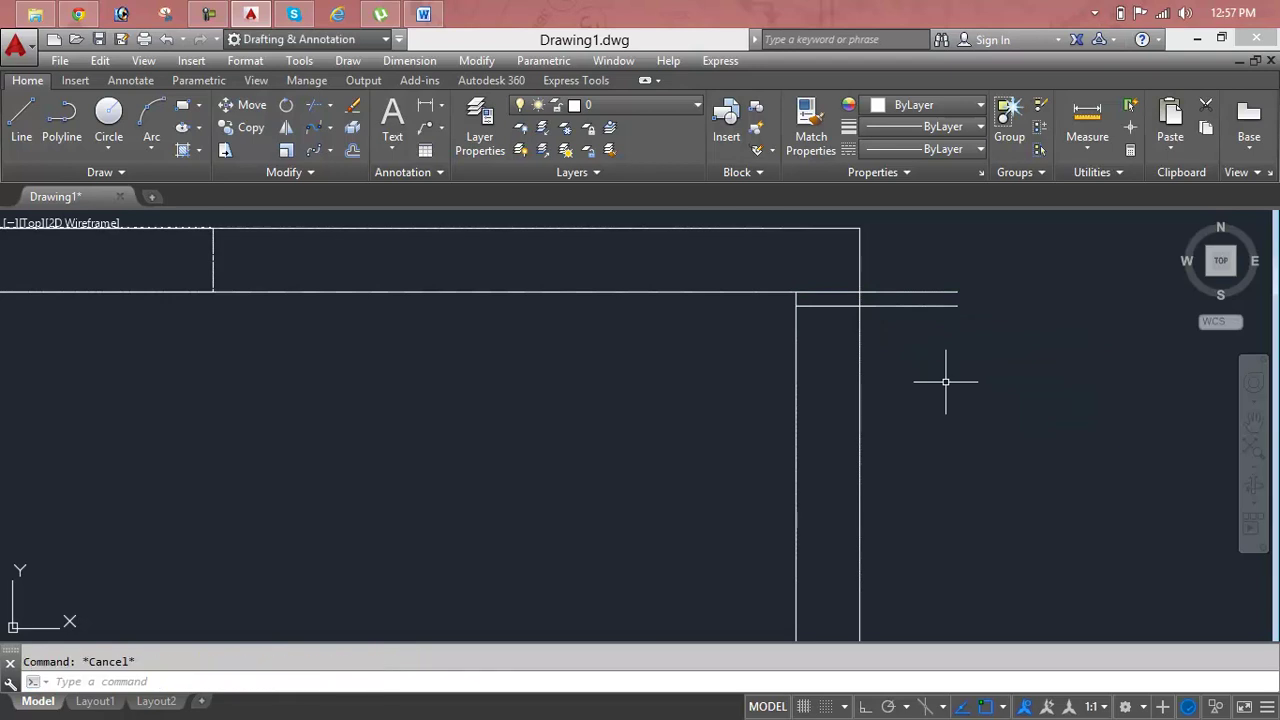
Step: Offset a line 4' down the right wall to mark the opening width
type("o")
key("Return")
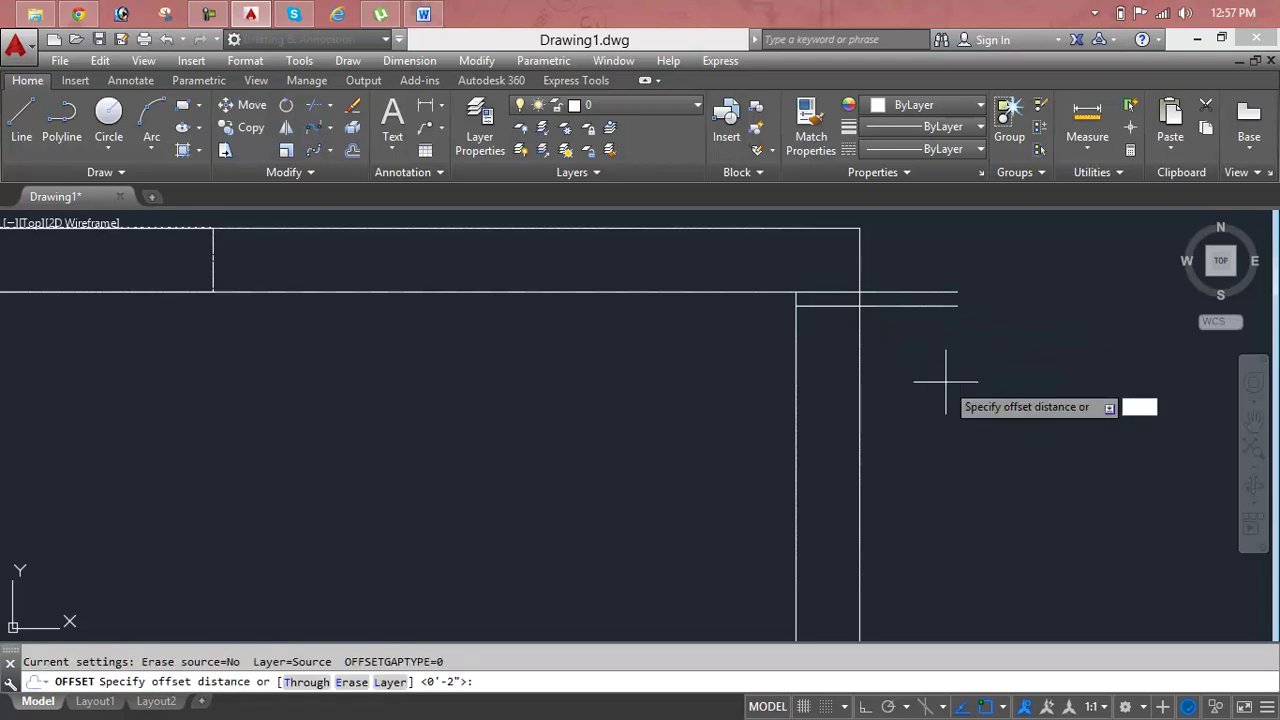
type("4'")
key("Return")
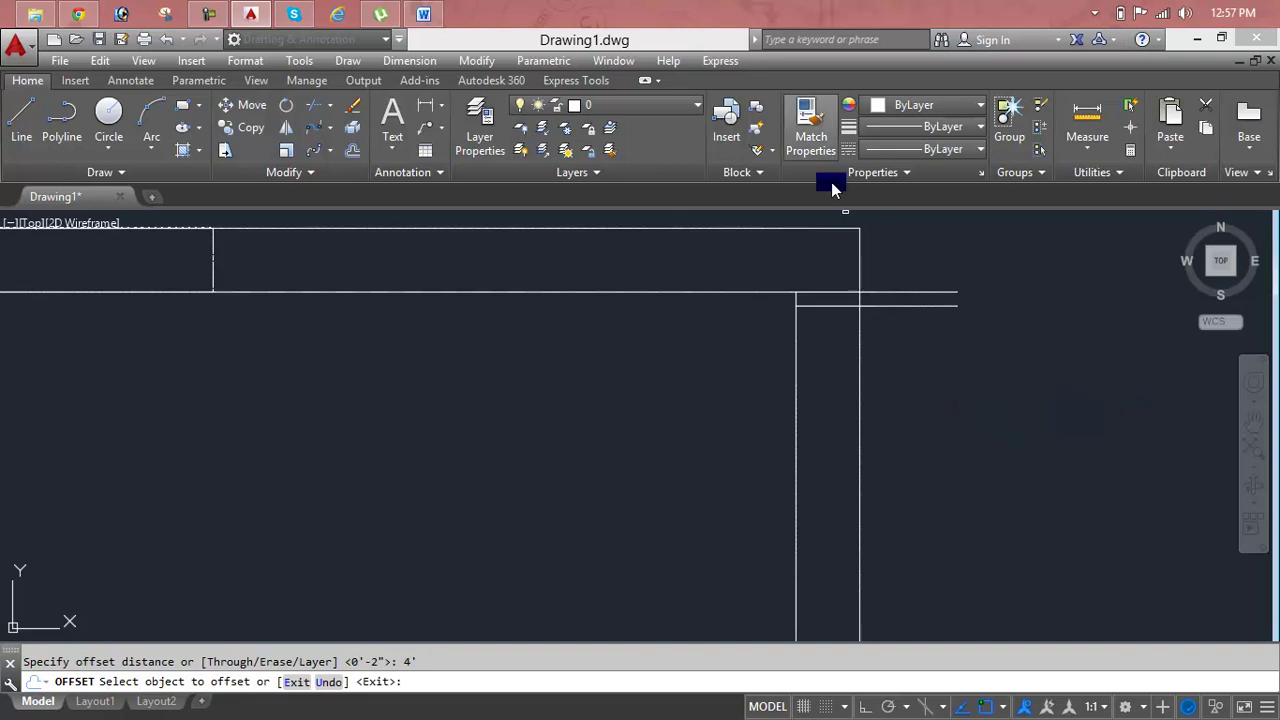
left_click(918, 307)
scroll(962, 543, "down", 1)
scroll(960, 540, "down", 1)
scroll(866, 430, "down", 1)
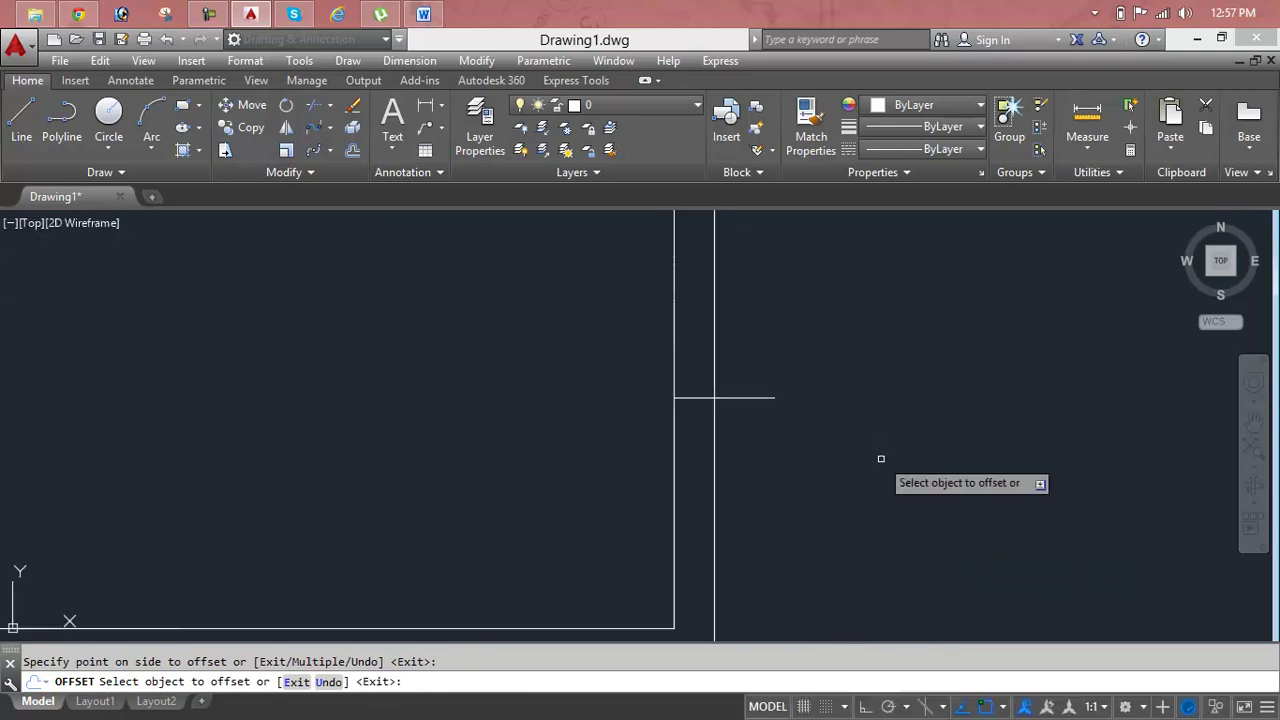
key("Escape")
Step: Trim the wall lines between the guide lines to open the right wall
type("tr")
key("Return")
key("Return")
left_click(790, 334)
left_click(606, 374)
scroll(720, 374, "down", 5)
middle_click_drag(739, 459, 745, 468)
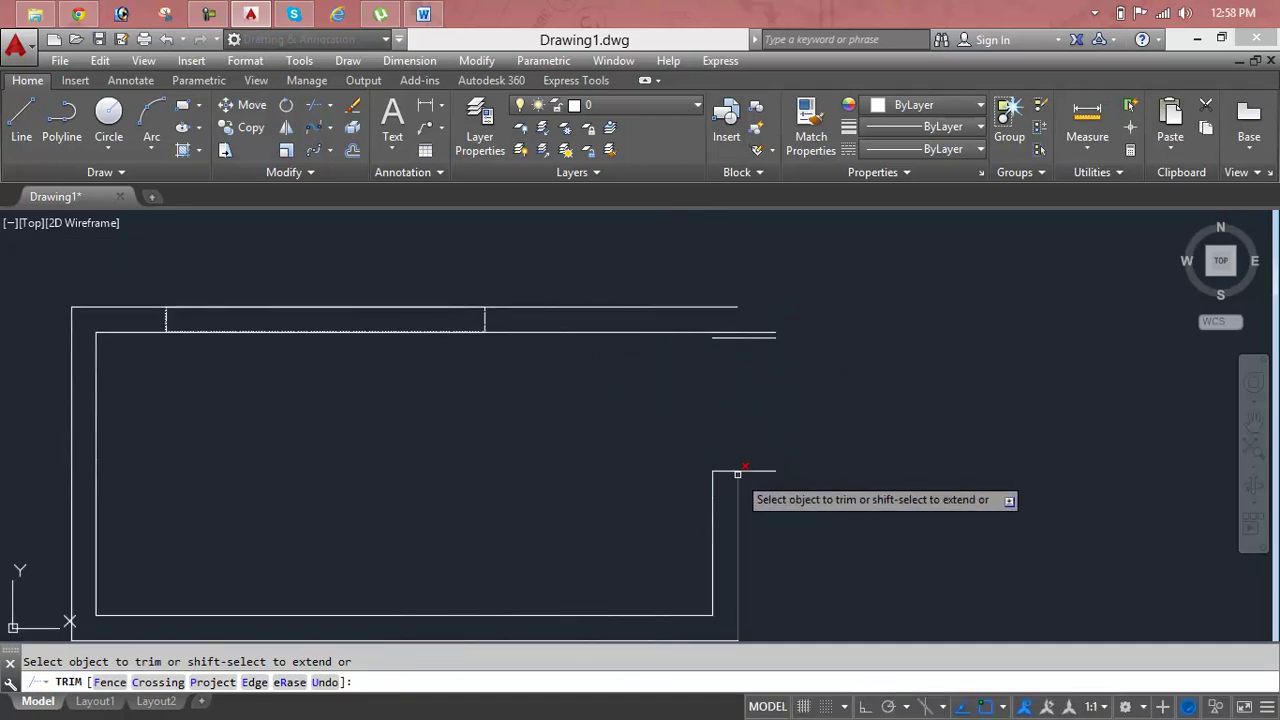
Step: Chamfer at zero distance to rejoin the outer and inner right walls to the top wall corners
key("Escape")
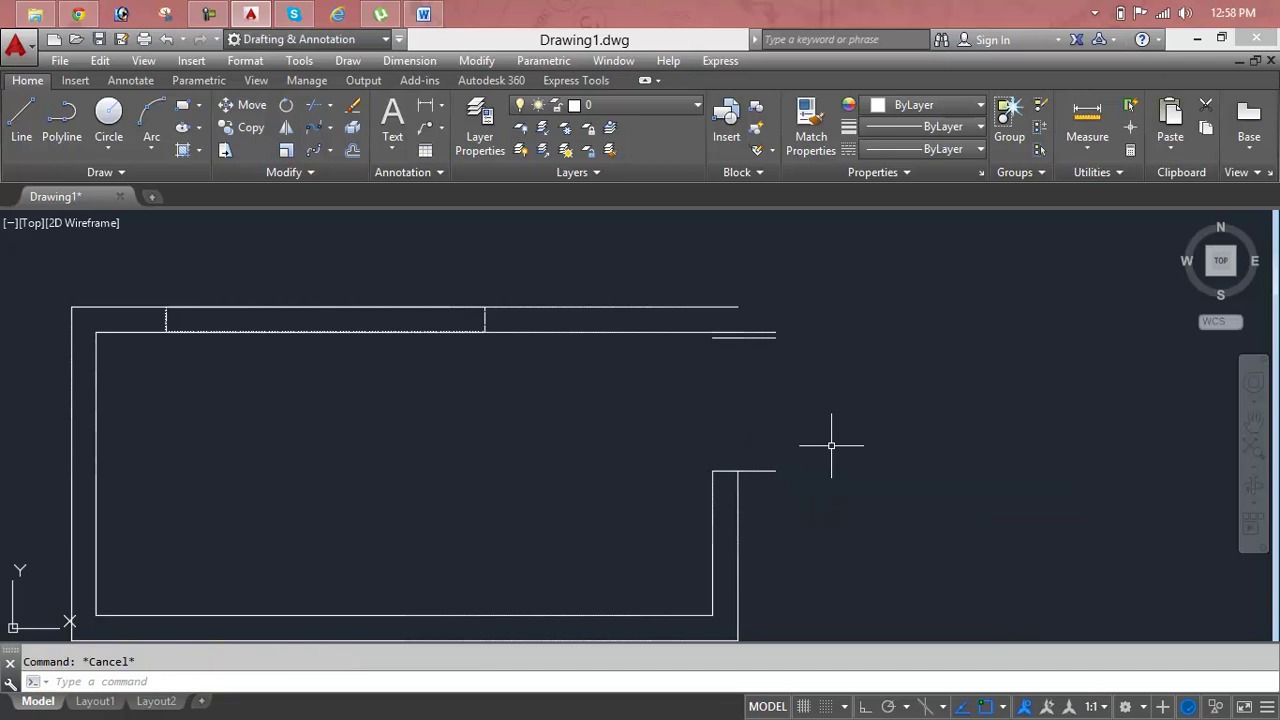
type("cha")
key("Return")
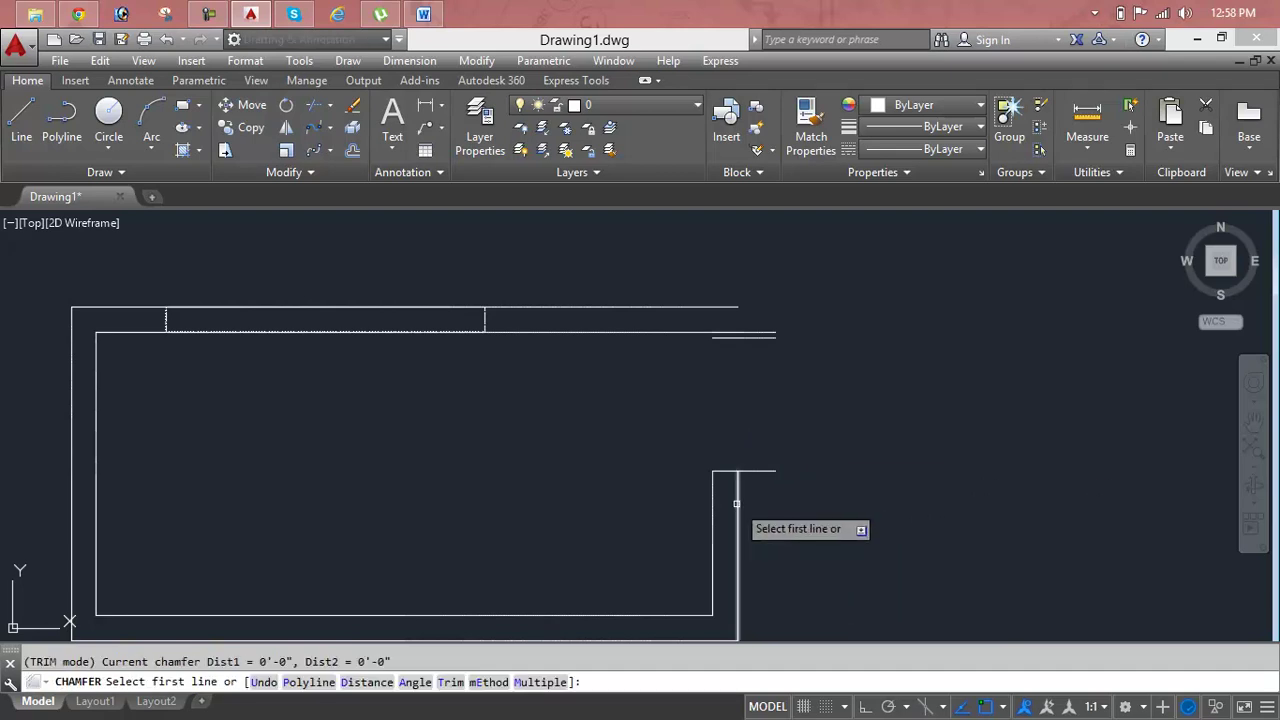
left_click(739, 500)
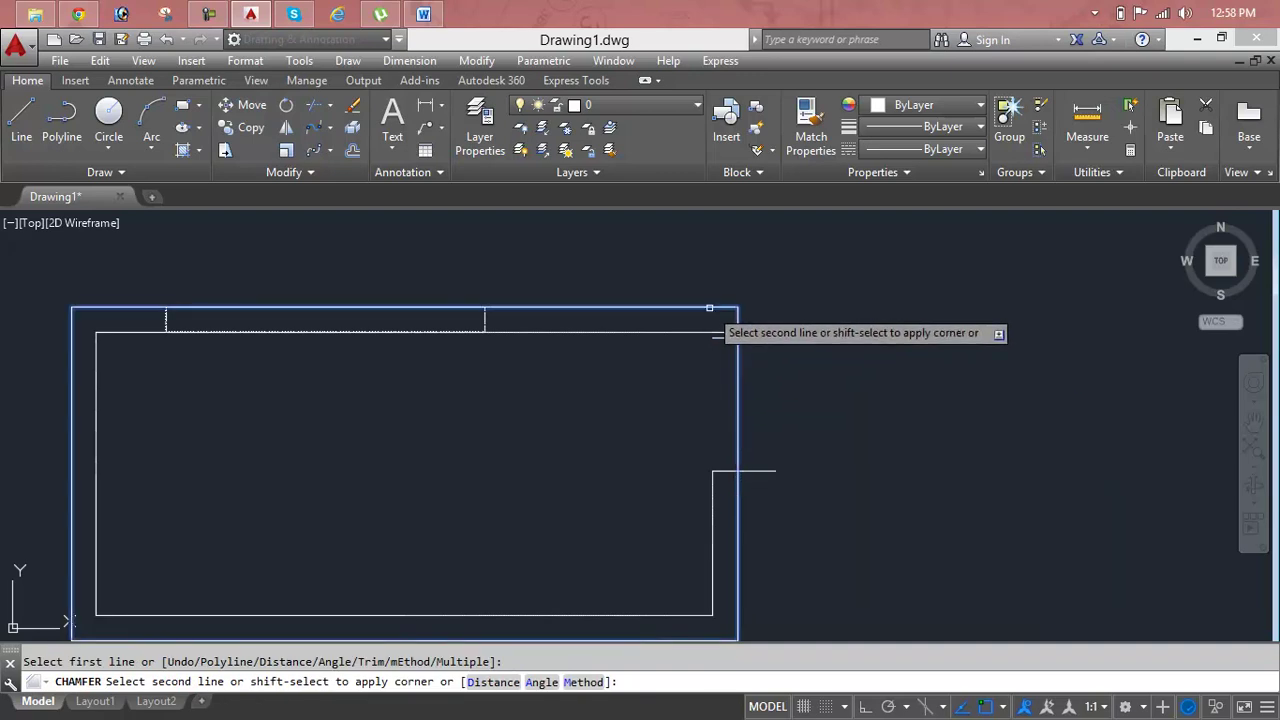
left_click(712, 308)
key("Return")
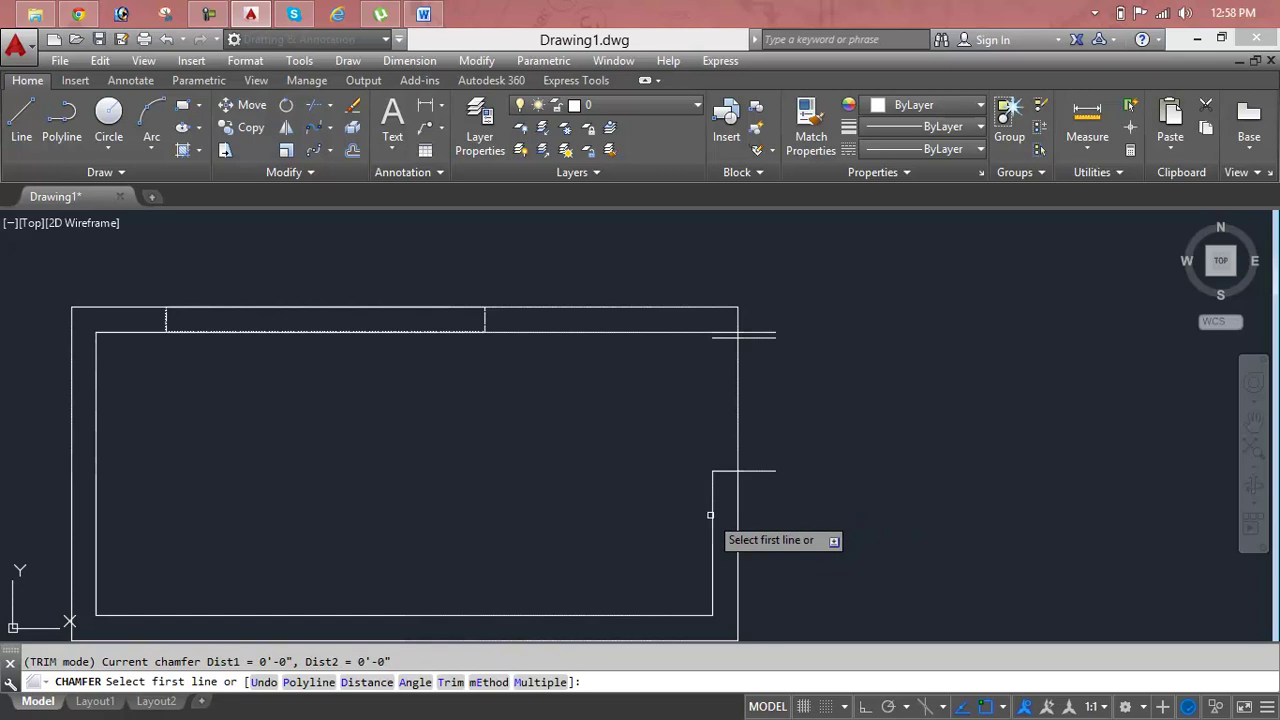
left_click(715, 510)
left_click(713, 508)
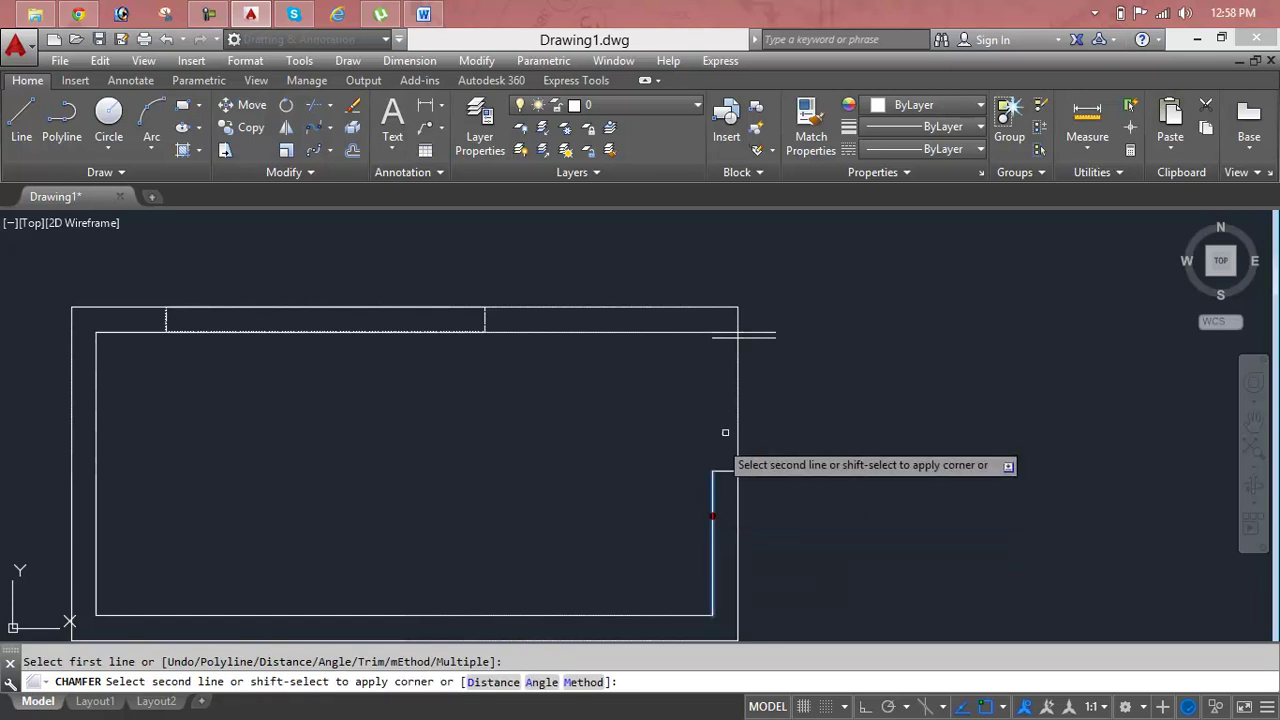
left_click(692, 332)
key("Escape")
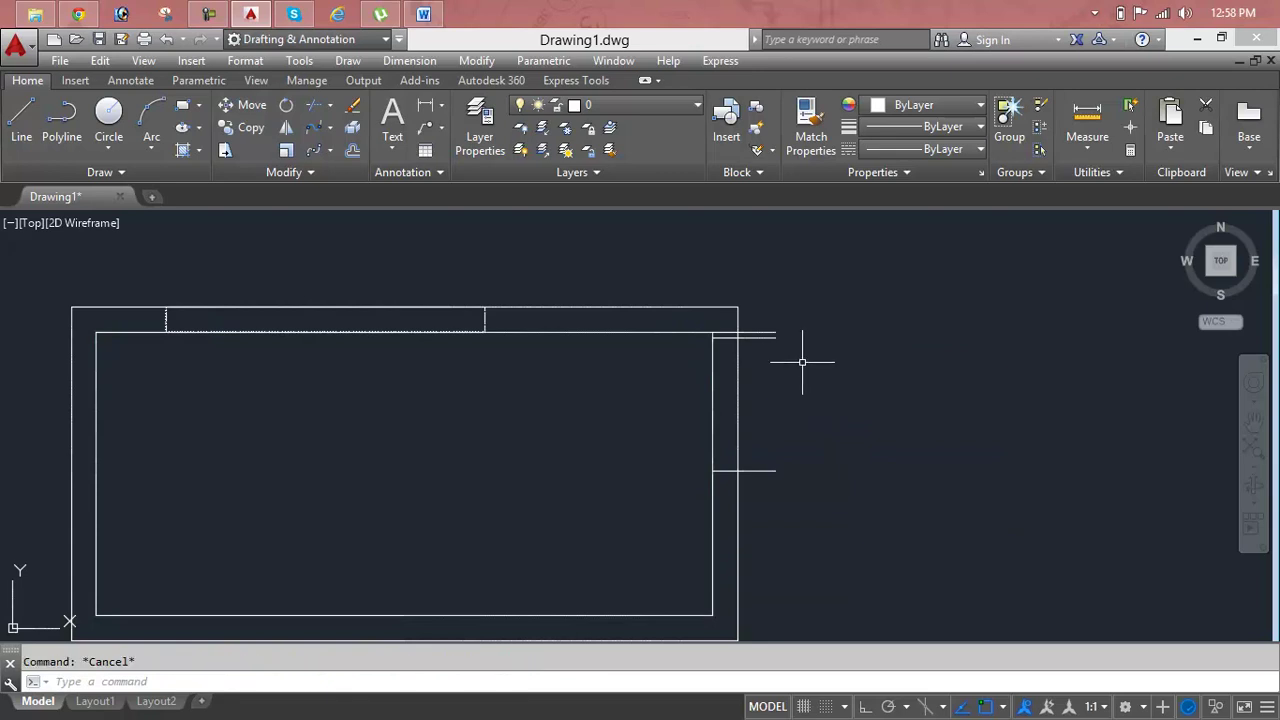
Step: Try picking both wall outlines as trim cutting edges with crossing windows
type("tr")
key("Return")
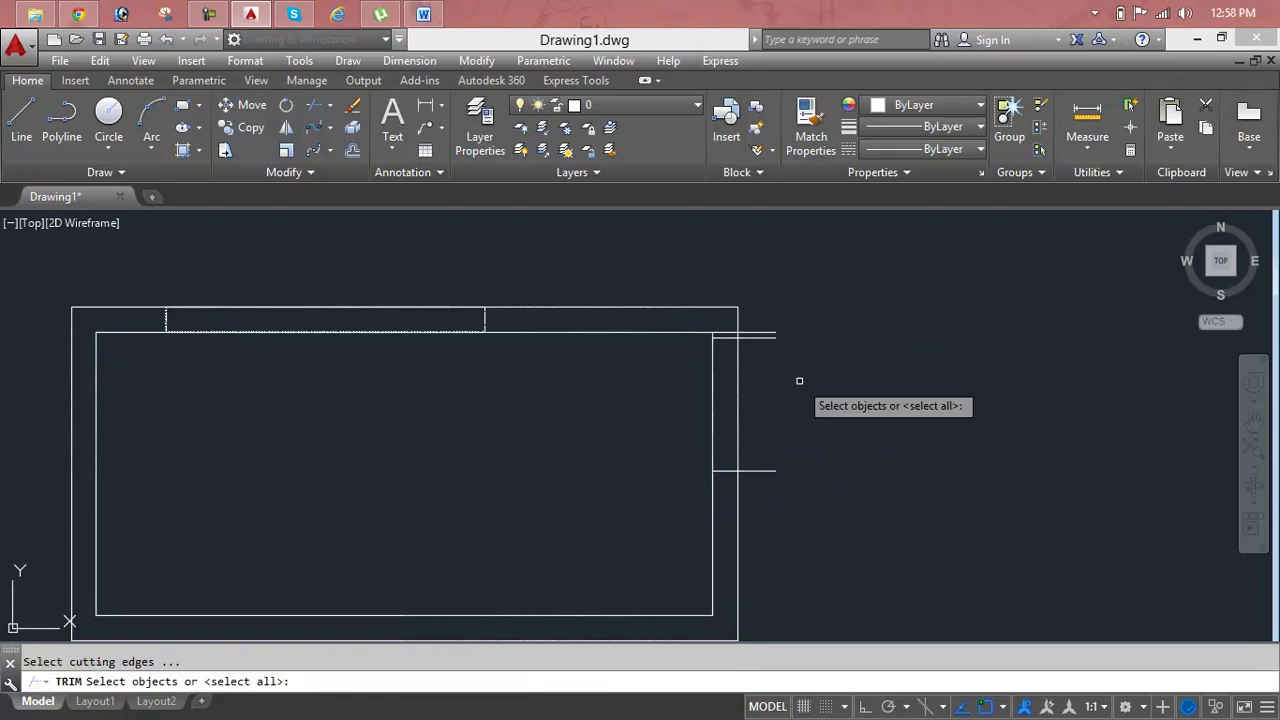
left_click(799, 380)
left_click(687, 435)
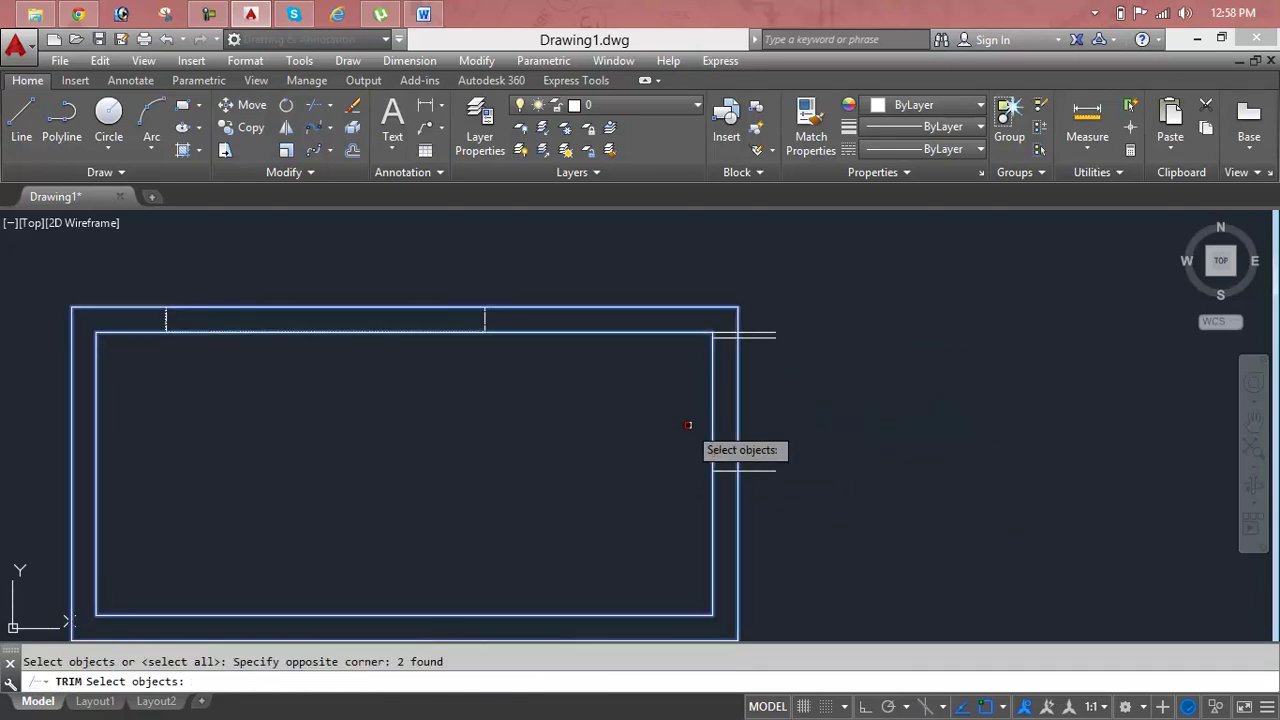
key("Escape")
type("ts or")
key("Return")
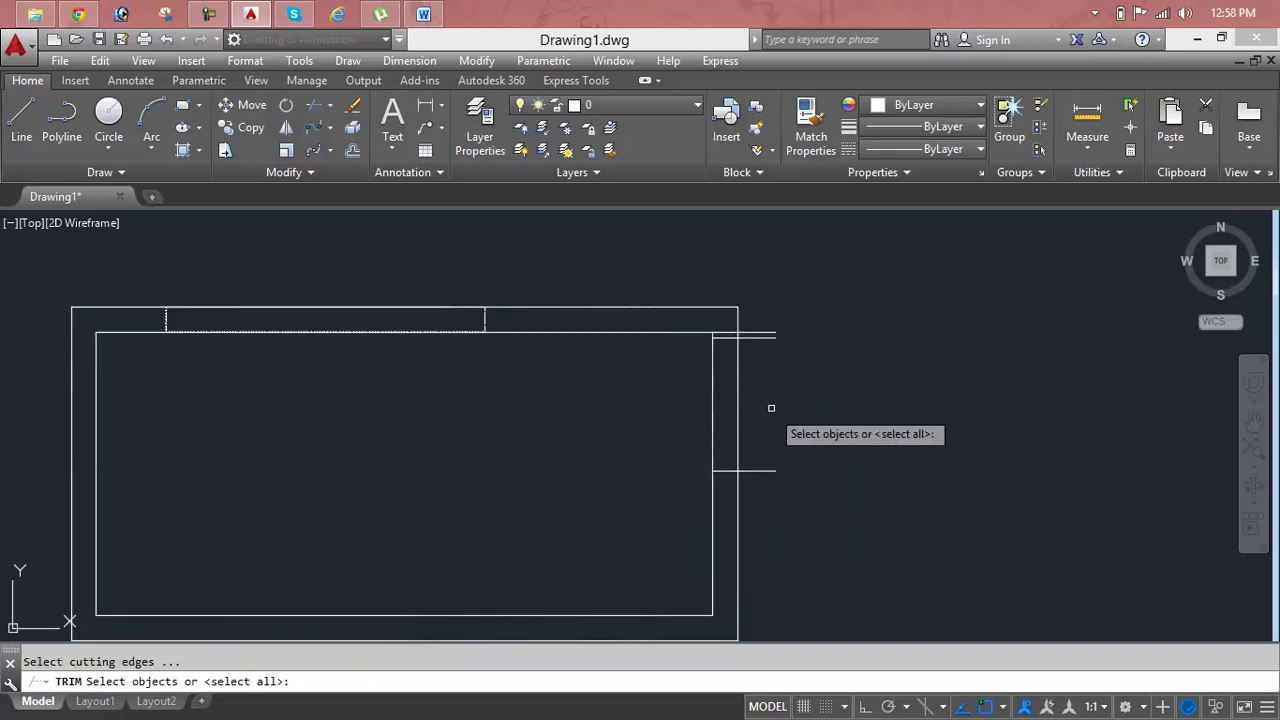
left_click(771, 409)
left_click(696, 429)
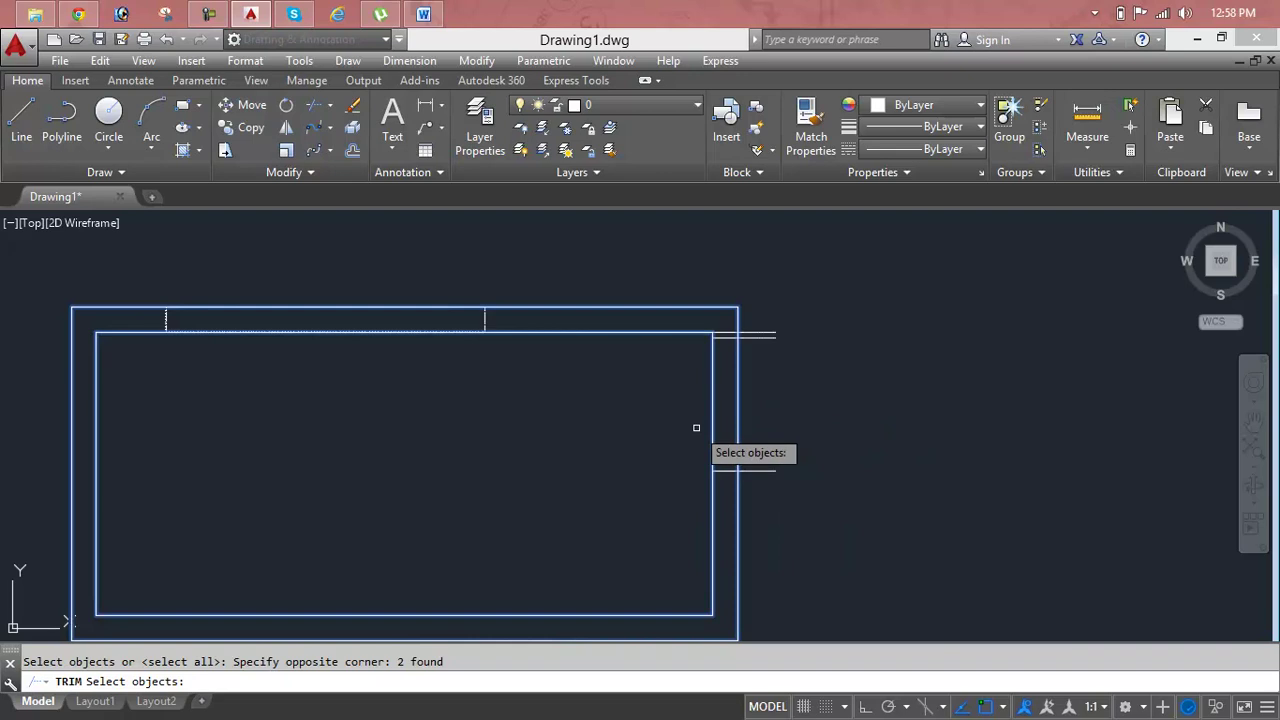
key("Escape")
Step: Trim the outer and inner right walls within the opening and the stubs past both wall ends
type("tr")
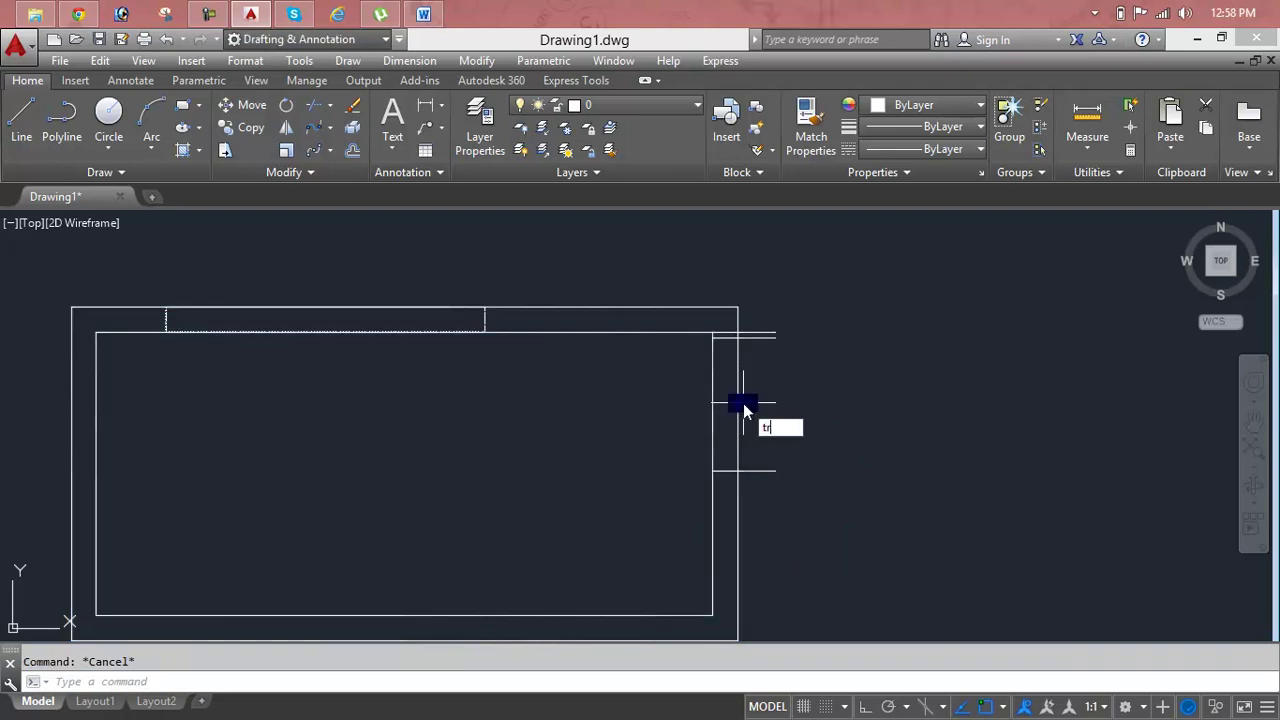
key("Return")
key("Return")
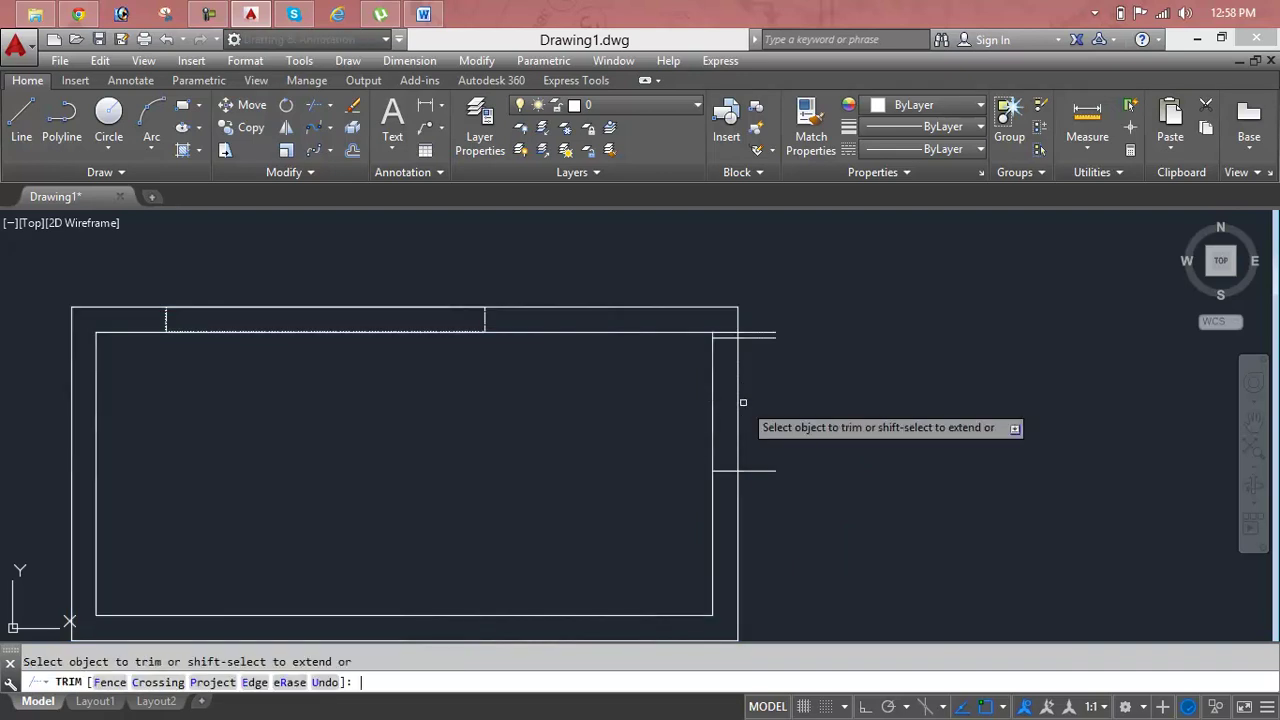
left_click(739, 405)
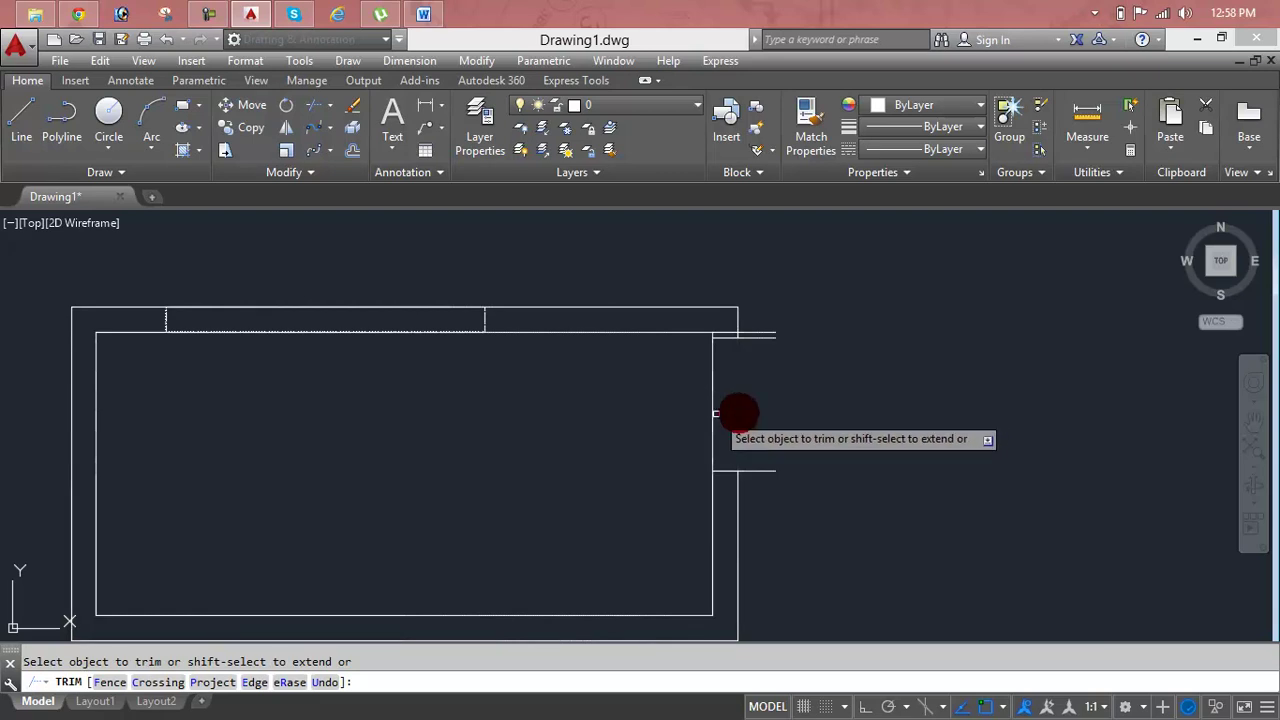
left_click(715, 413)
left_click(757, 326)
left_click(767, 360)
left_click(774, 372)
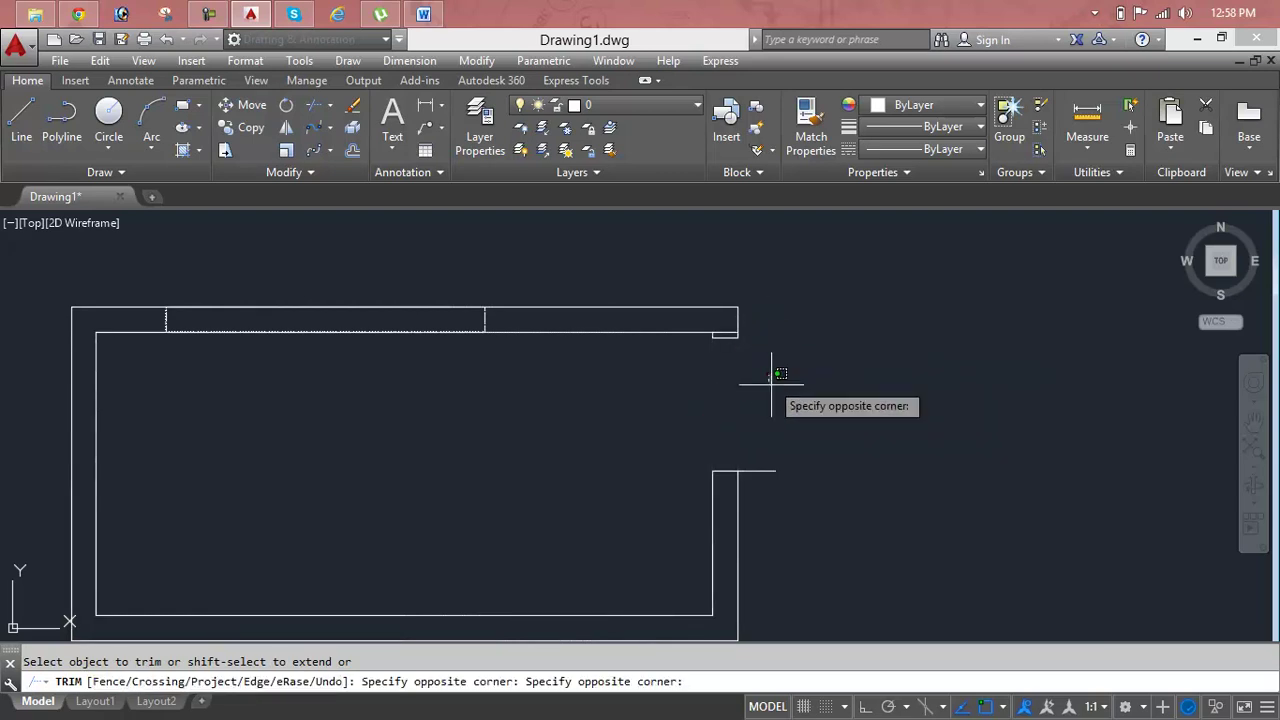
left_click(763, 514)
scroll(730, 321, "up", 5)
scroll(725, 350, "up", 1)
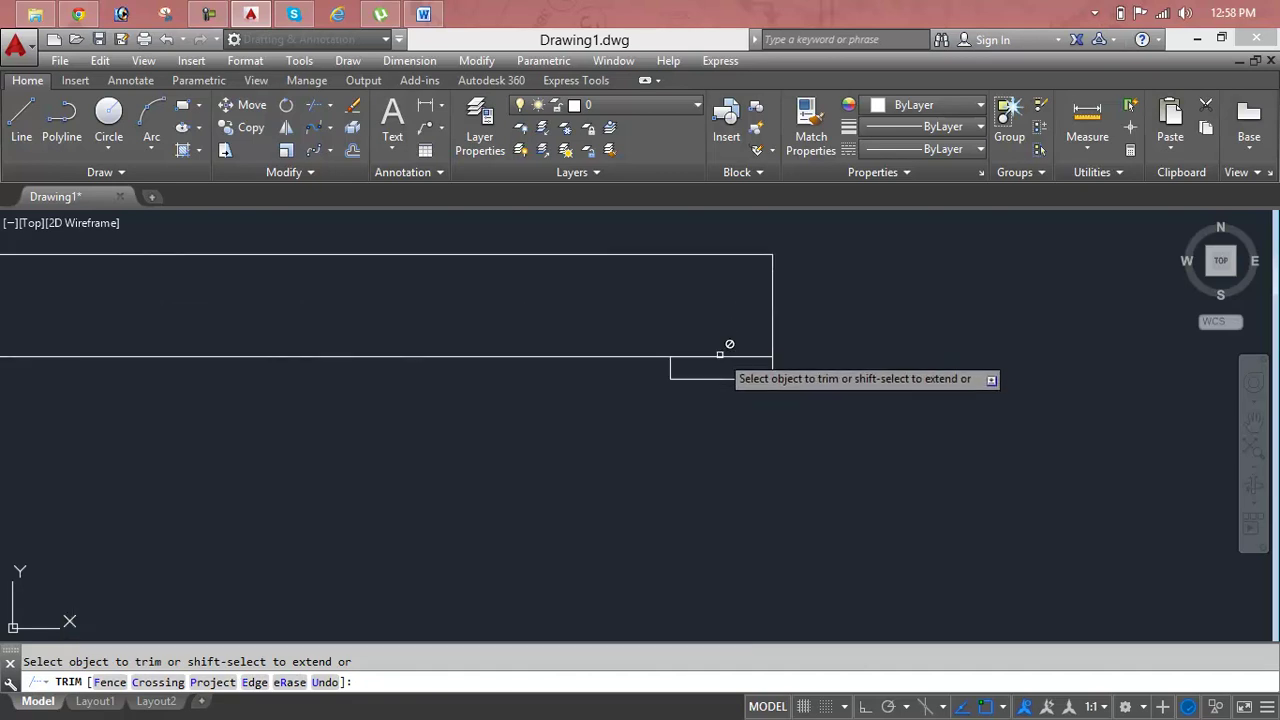
key("Escape")
Step: Erase the leftover short segment at the opening
left_click(721, 356)
key("Delete")
scroll(720, 380, "down", 1)
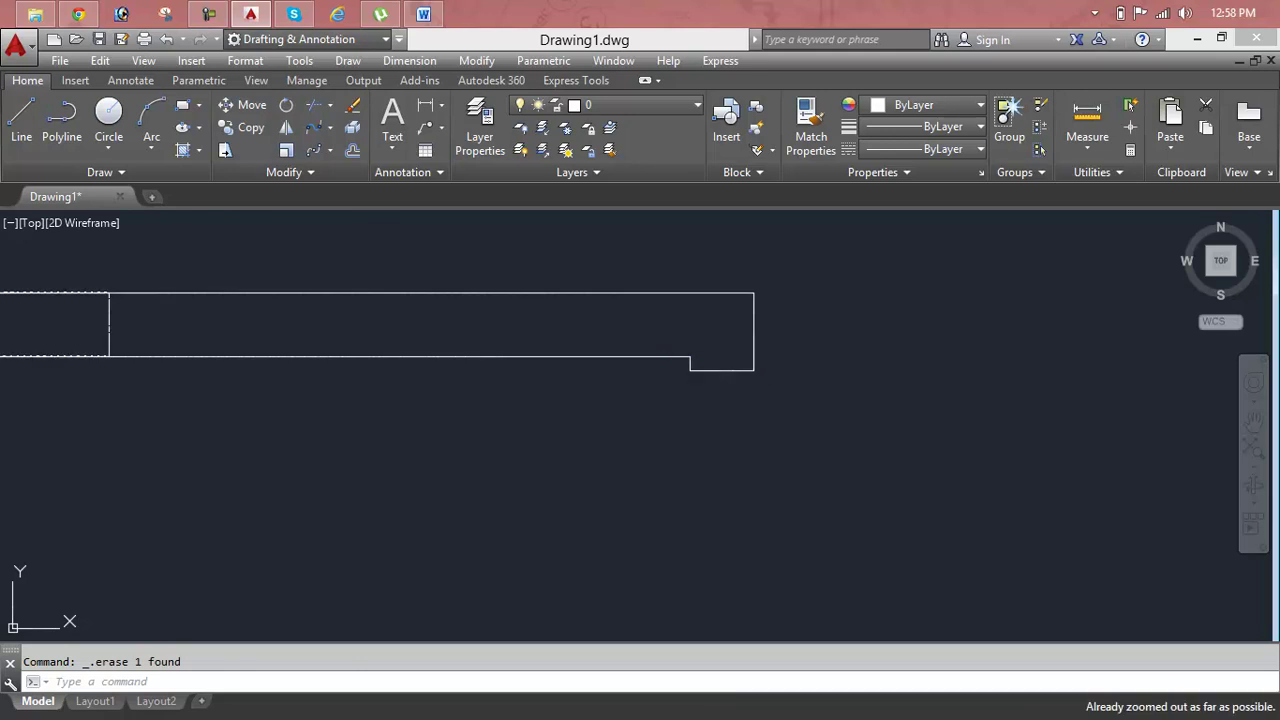
scroll(857, 334, "down", 2)
middle_click_drag(865, 328, 870, 336)
Step: Draw the door line from the upper wall end: a short drop, then a horizontal leaf leftward with Ortho
type("l")
key("Return")
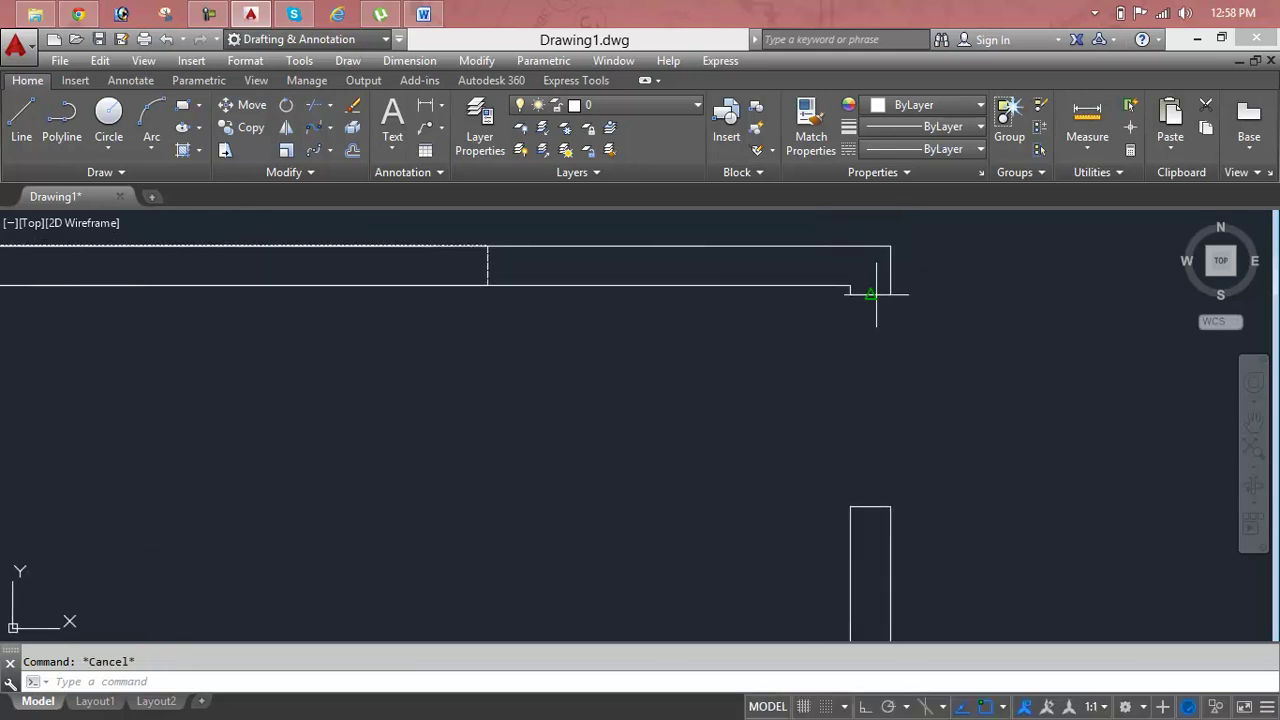
left_click(876, 294)
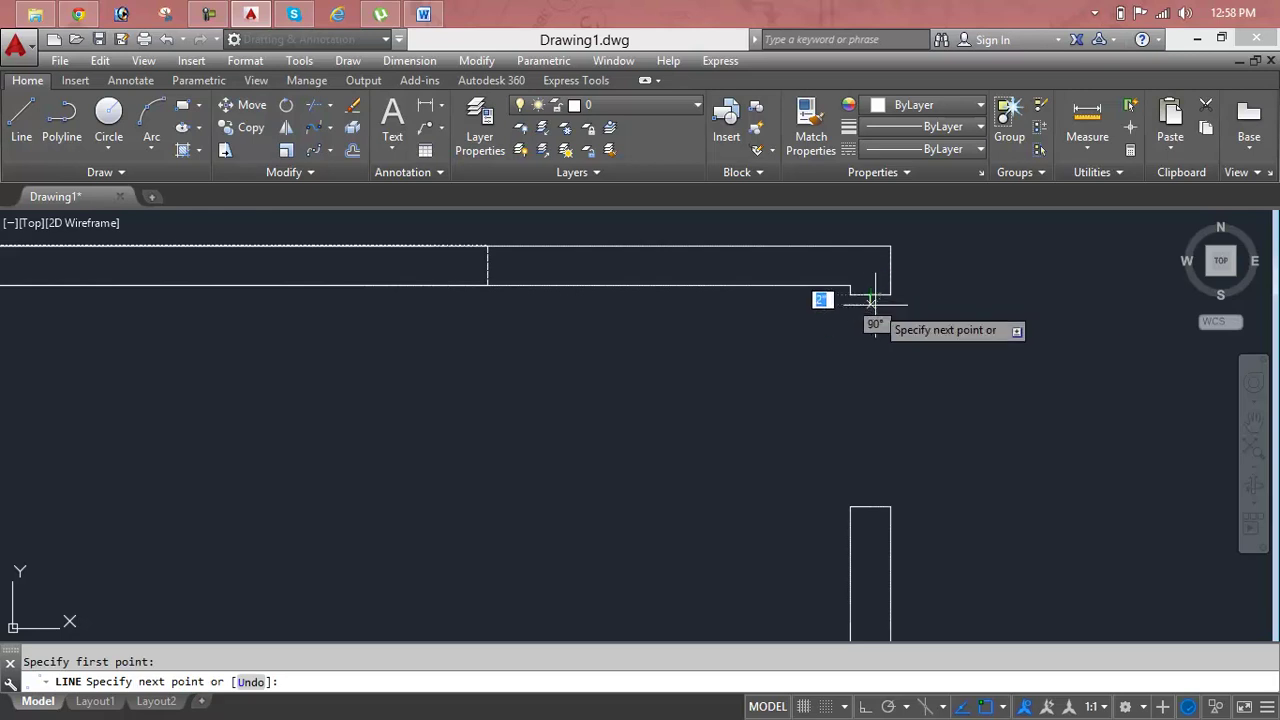
left_click(864, 317)
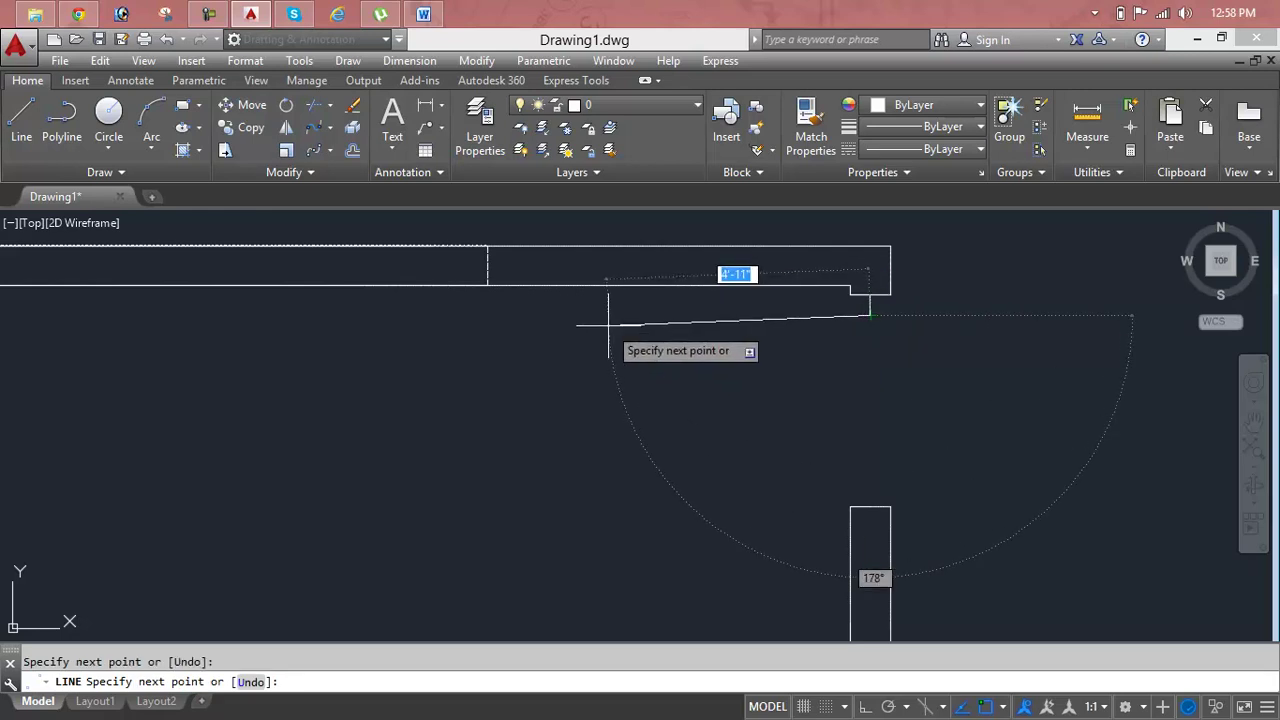
key("F8")
left_click(493, 320)
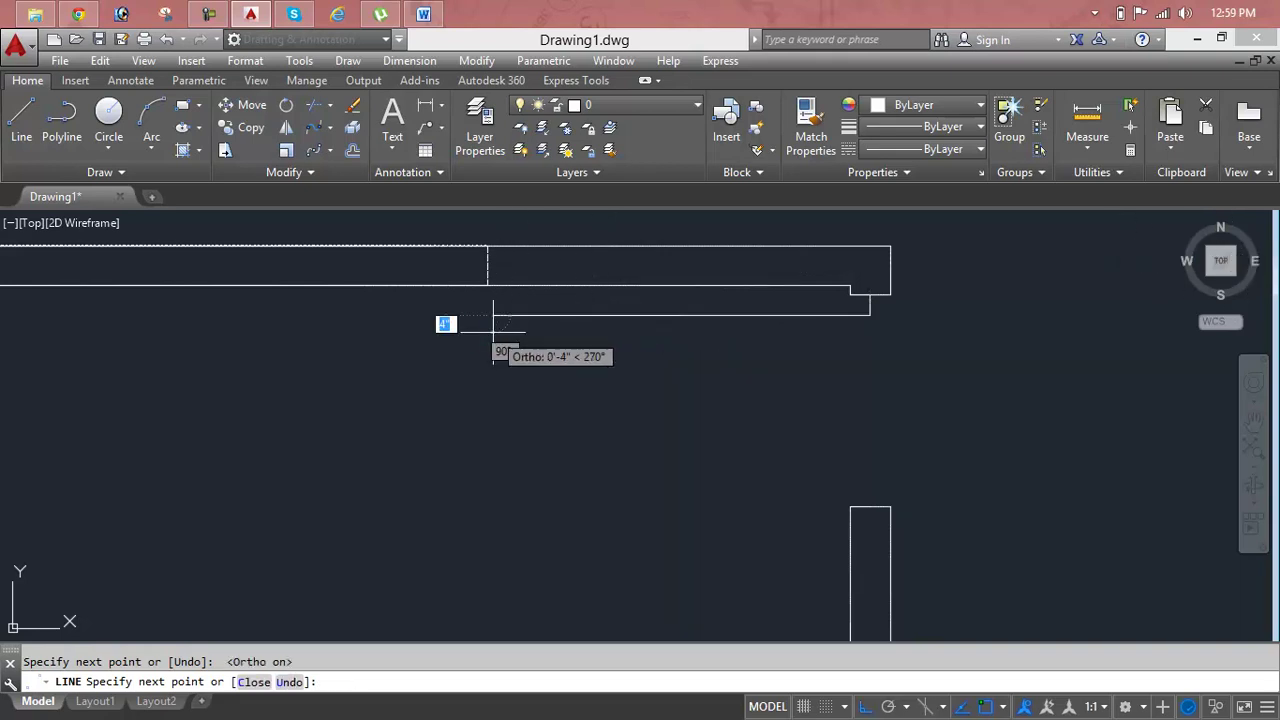
key("Return")
Step: Draw a 3-point swing arc from the lower wall end to the door leaf's tip
key("Return")
key("Escape")
type("a")
key("Return")
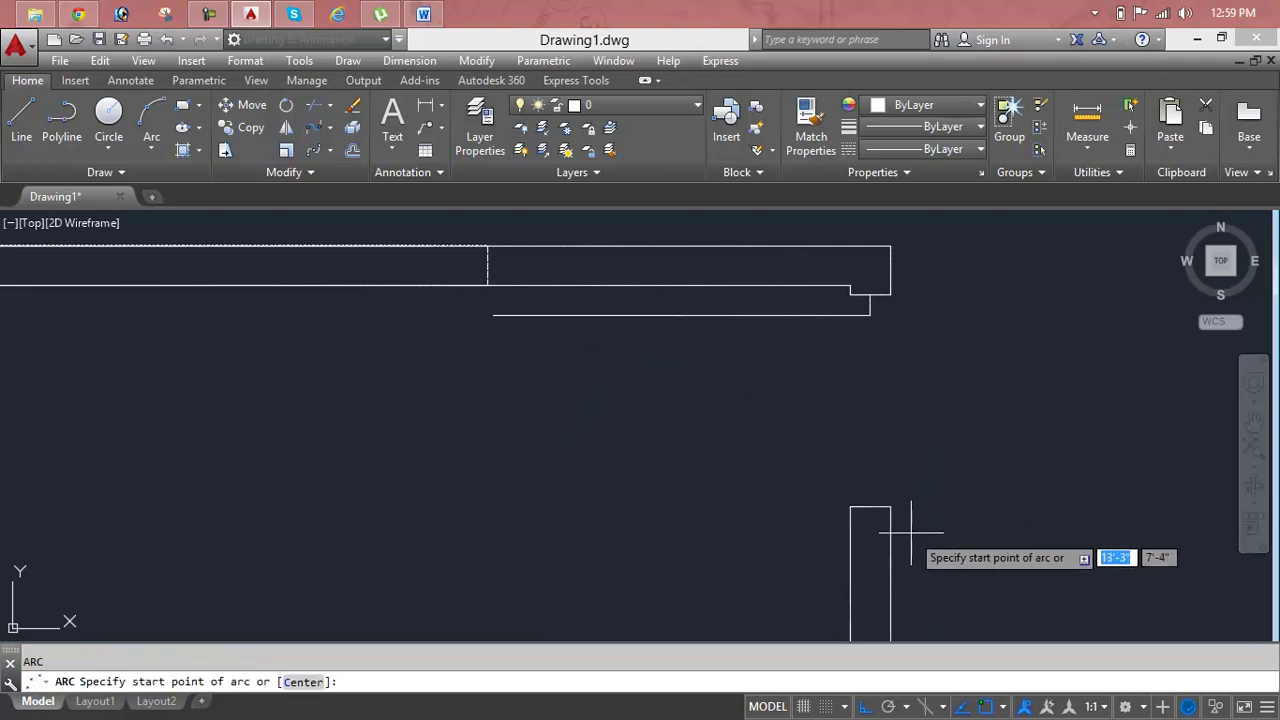
left_click(851, 508)
left_click(851, 508)
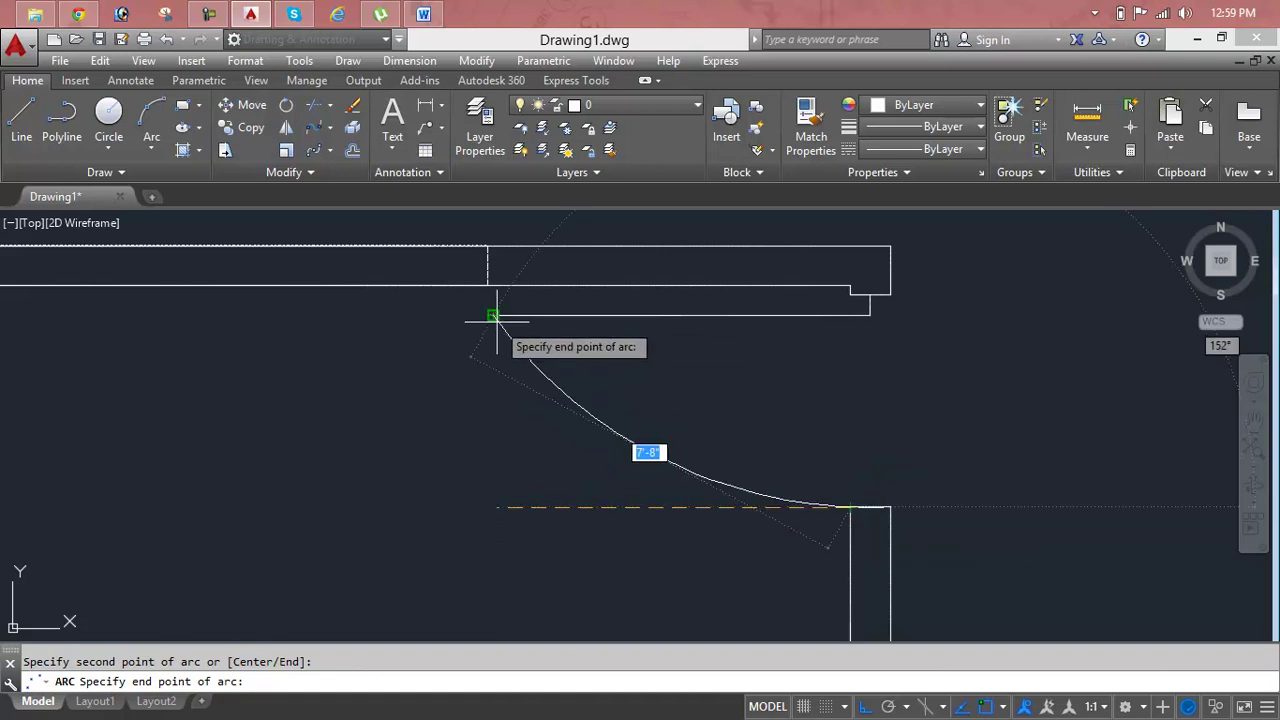
left_click(494, 316)
key("Return")
middle_click_drag(739, 545, 742, 542)
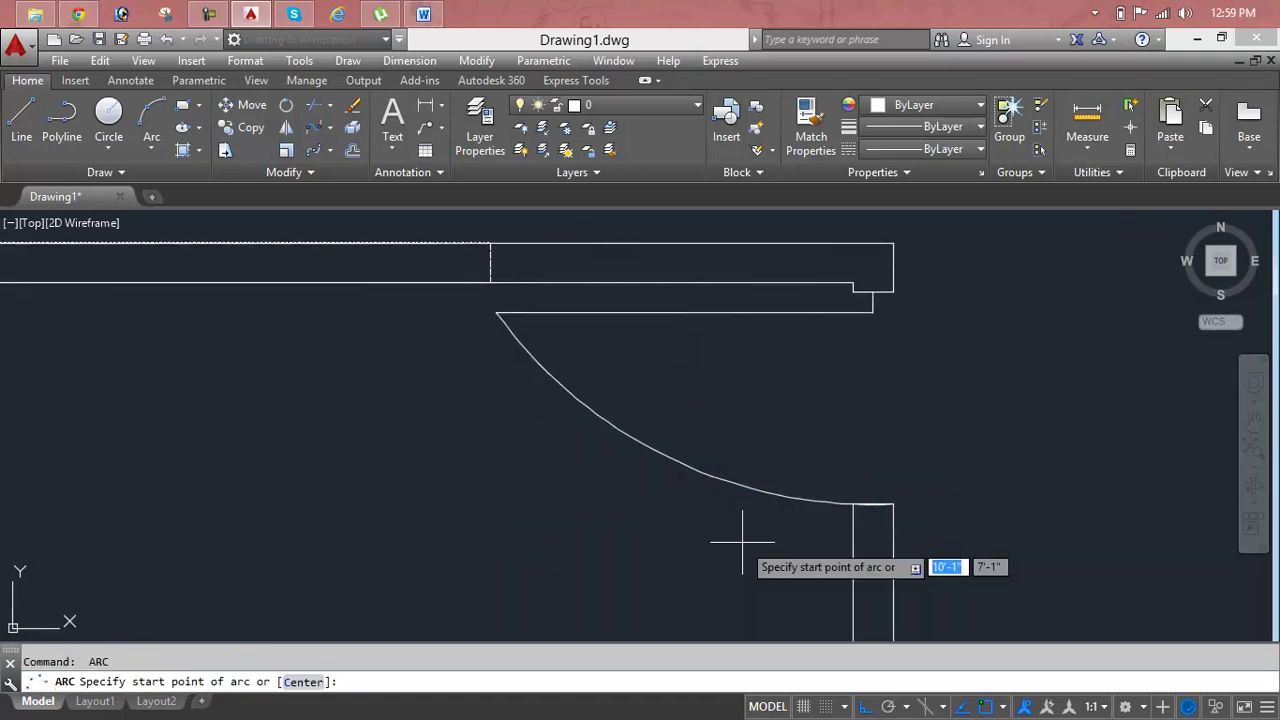
key("Escape")
Step: Zoom All (Z, A) to fit the entire floor plan on screen
type("z")
key("Return")
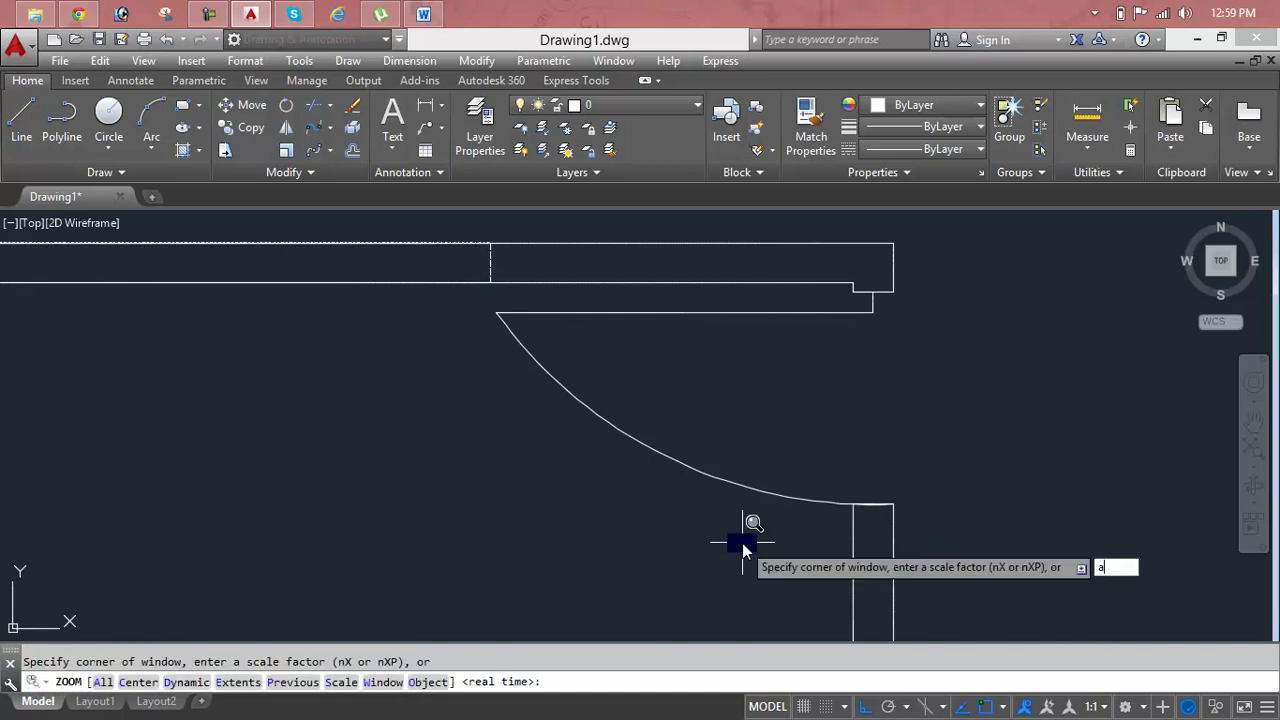
scroll(753, 522, "down", 2)
type("a")
key("Return")
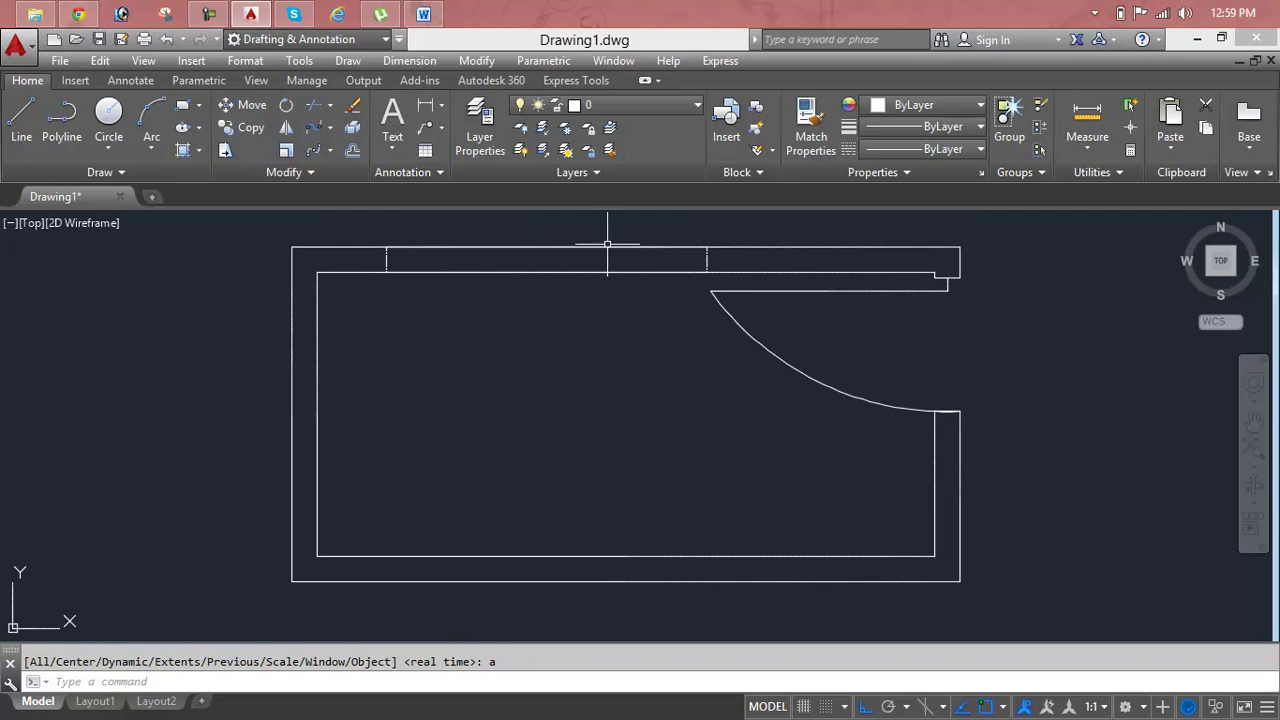
type("L")
Step: Draw a horizontal window line across the top wall opening, inside the wall thickness
key("Return")
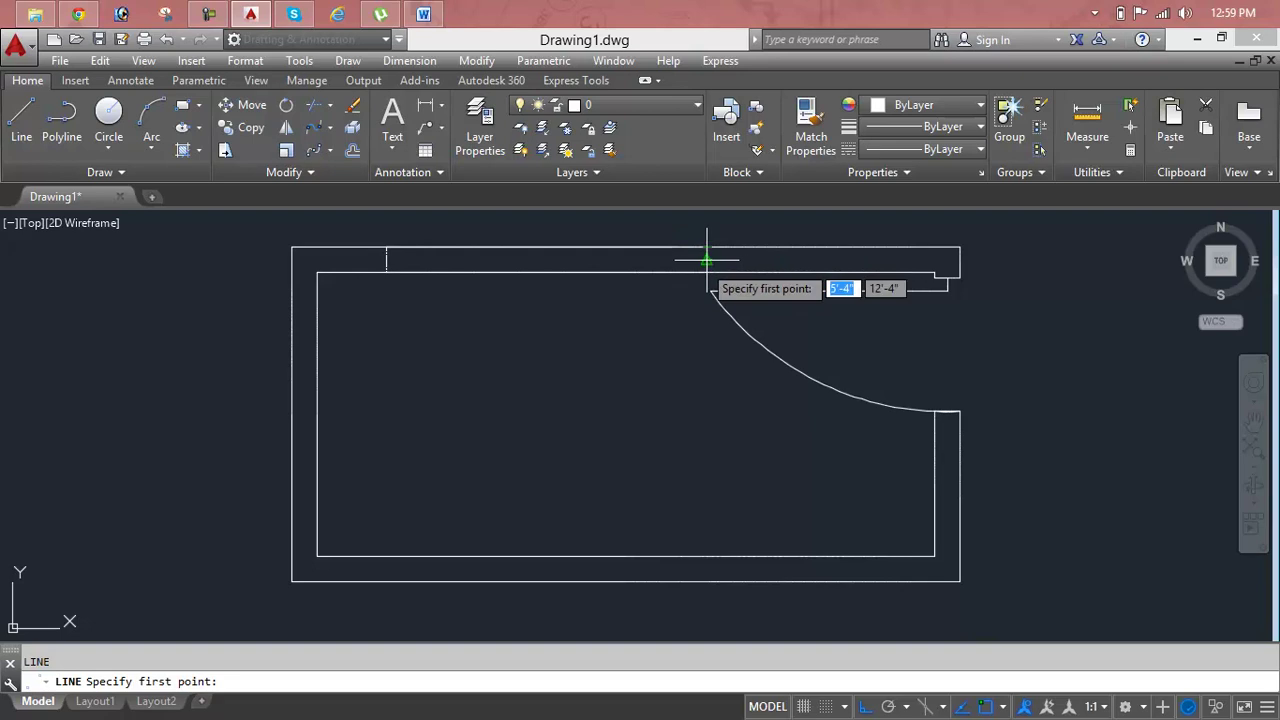
left_click(707, 259)
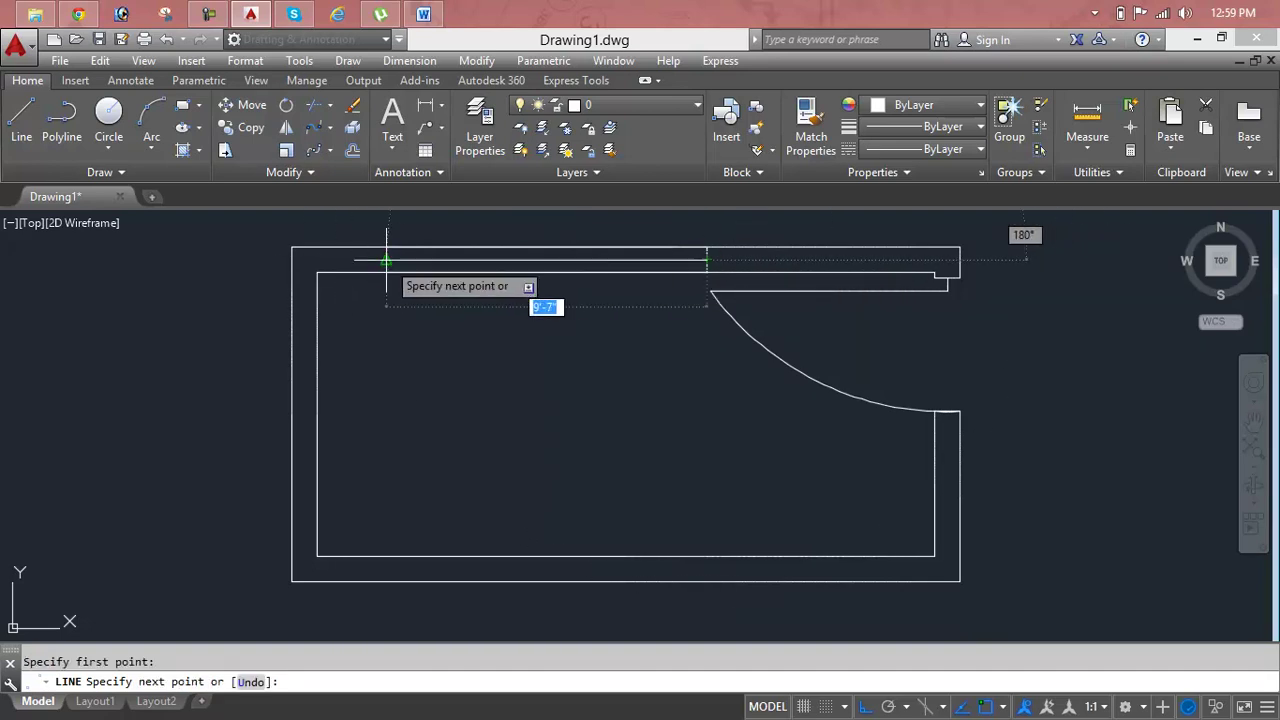
left_click(387, 259)
key("Return")
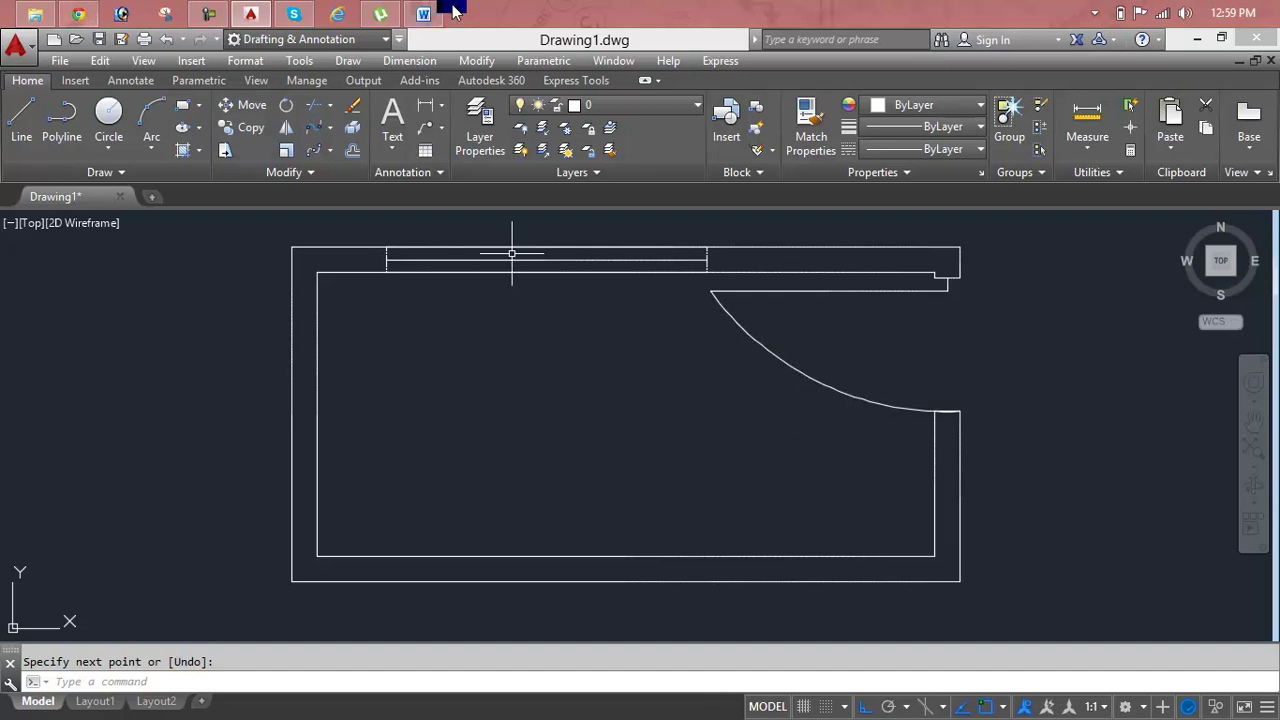
Step: Add a new layer in the Layer Properties Manager, to become the Window layer
left_click(490, 122)
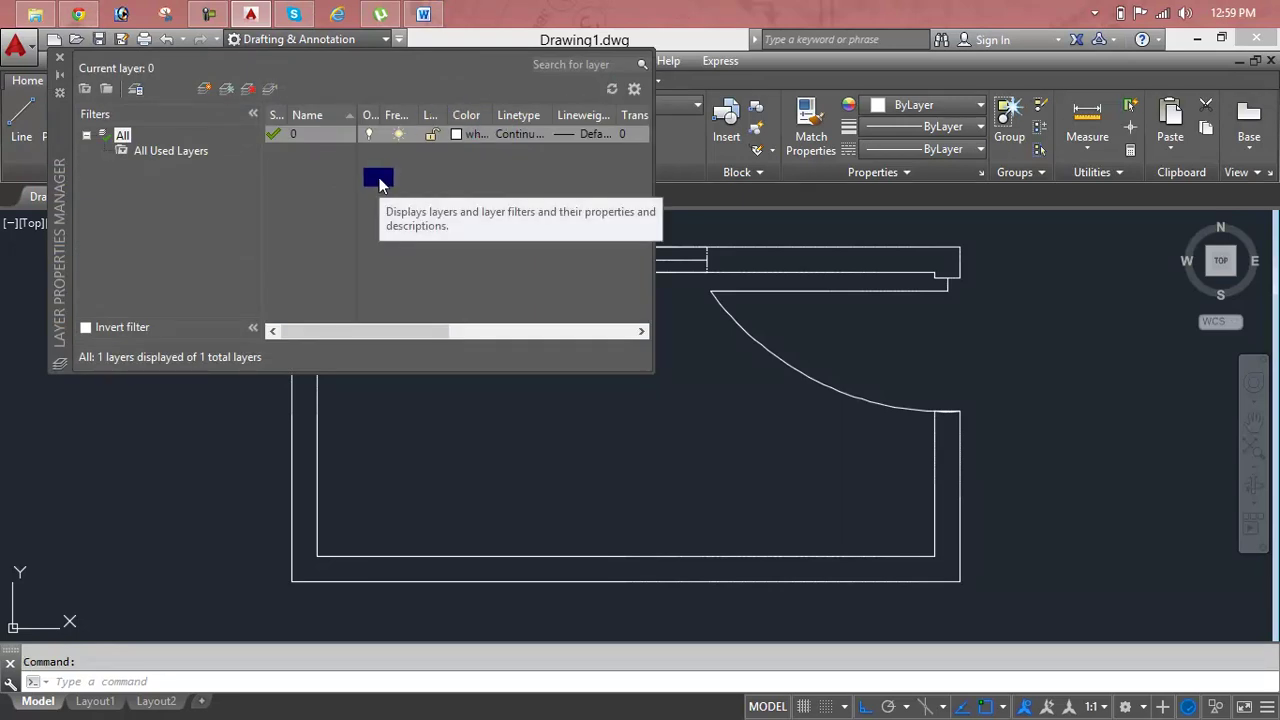
left_click(206, 90)
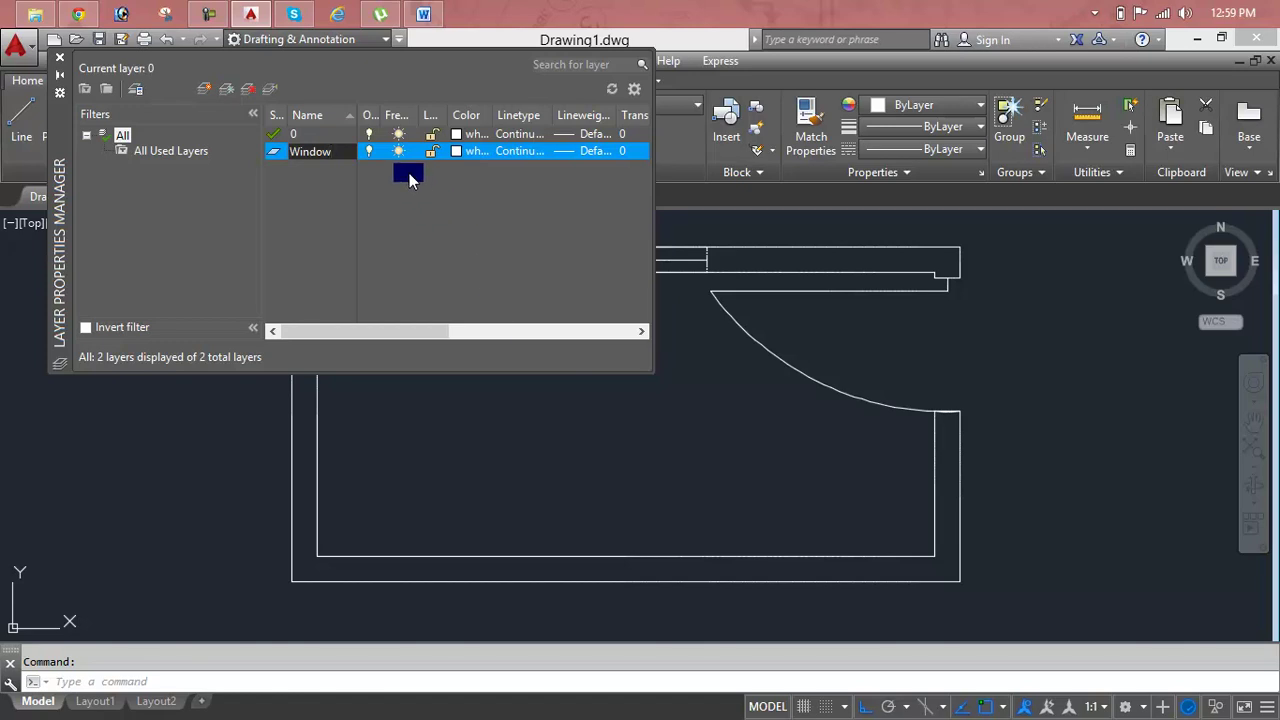
type("Window")
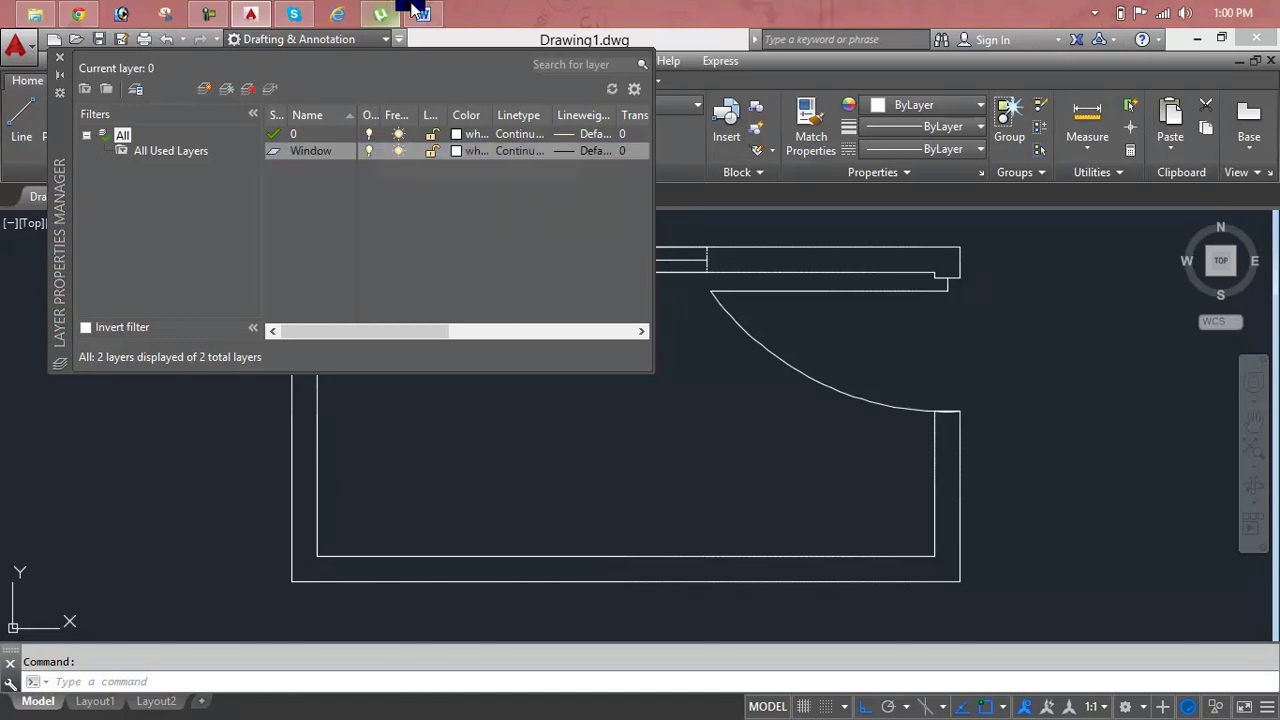
left_click(420, 10)
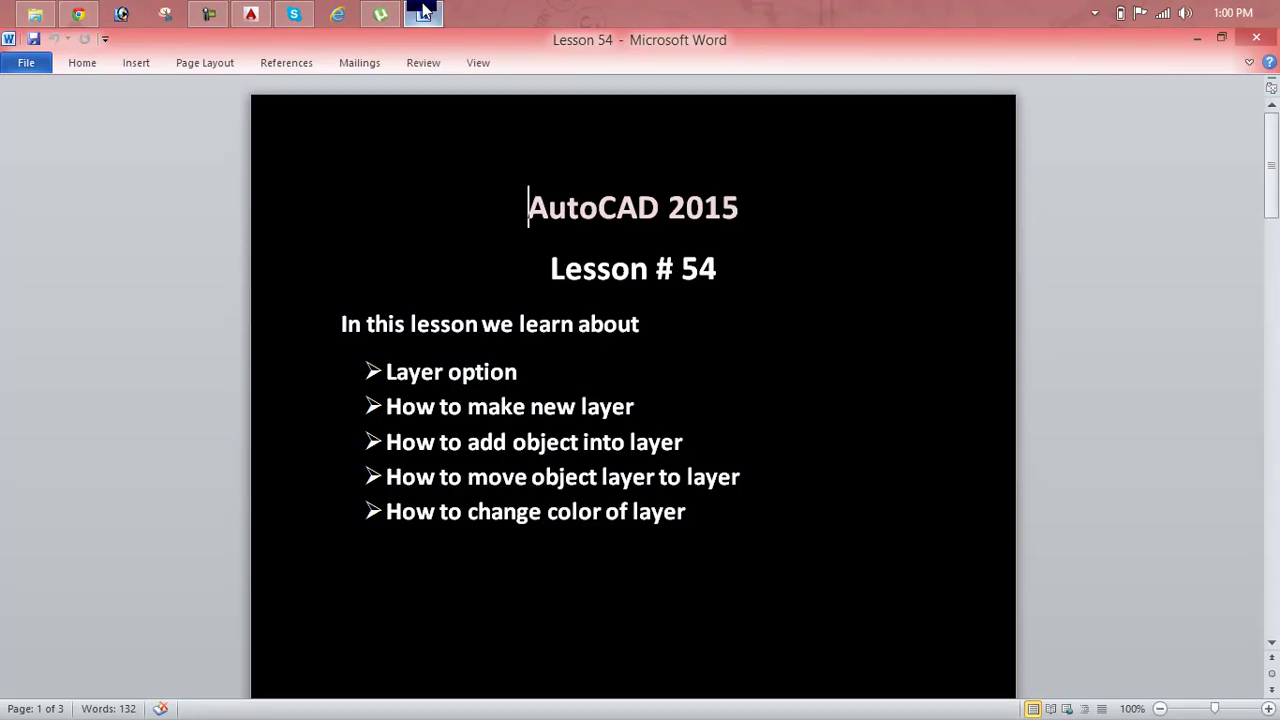
left_click(423, 10)
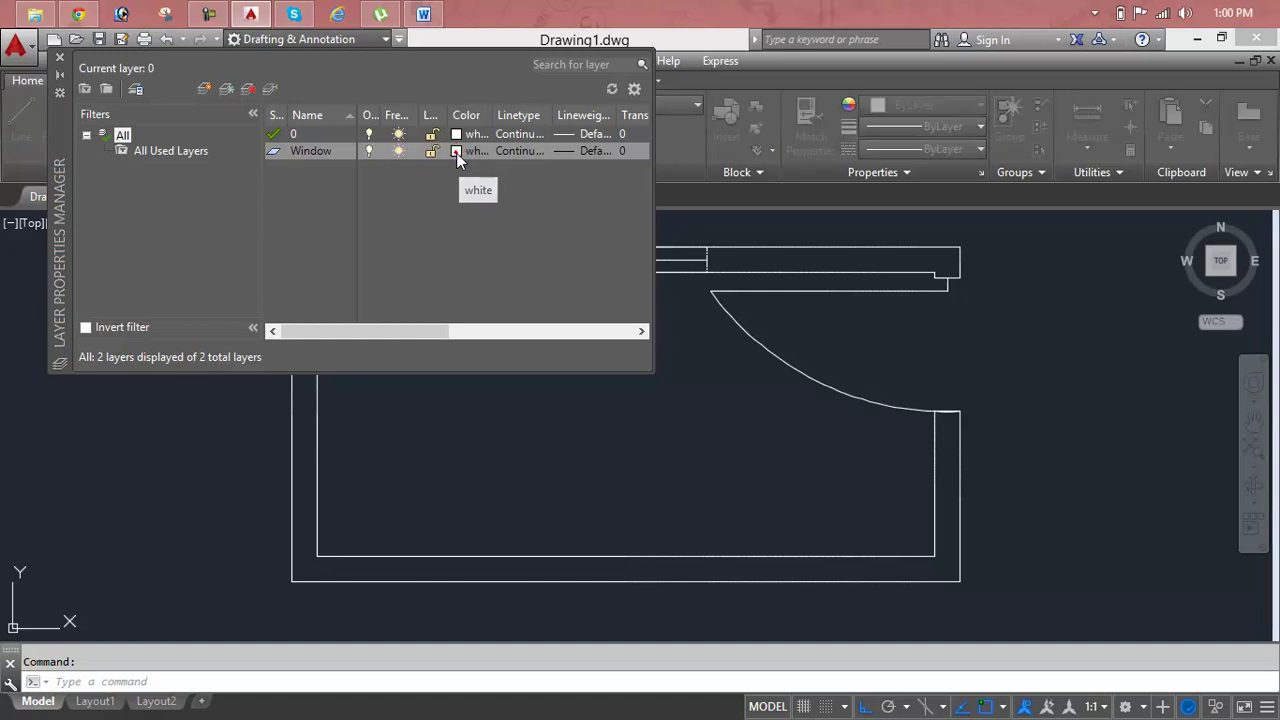
Step: Set the Window layer's colour to green 94 and close the Layer Properties Manager
left_click(457, 153)
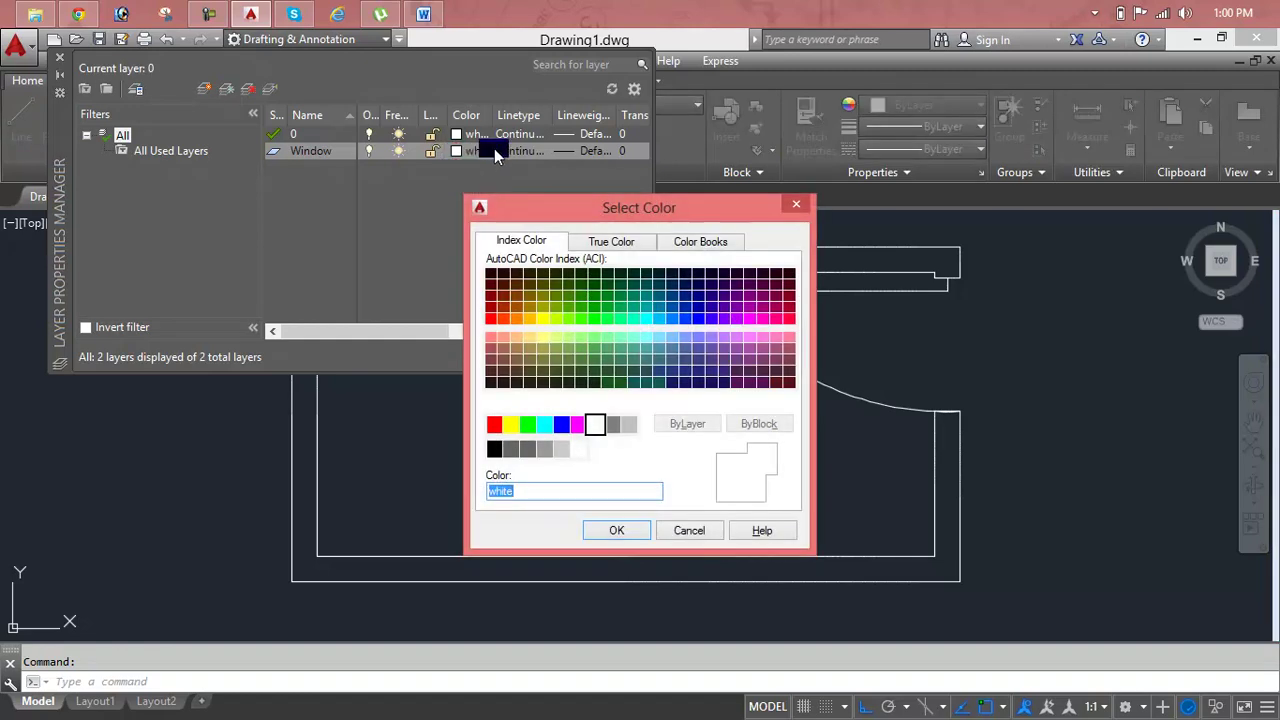
left_click(594, 298)
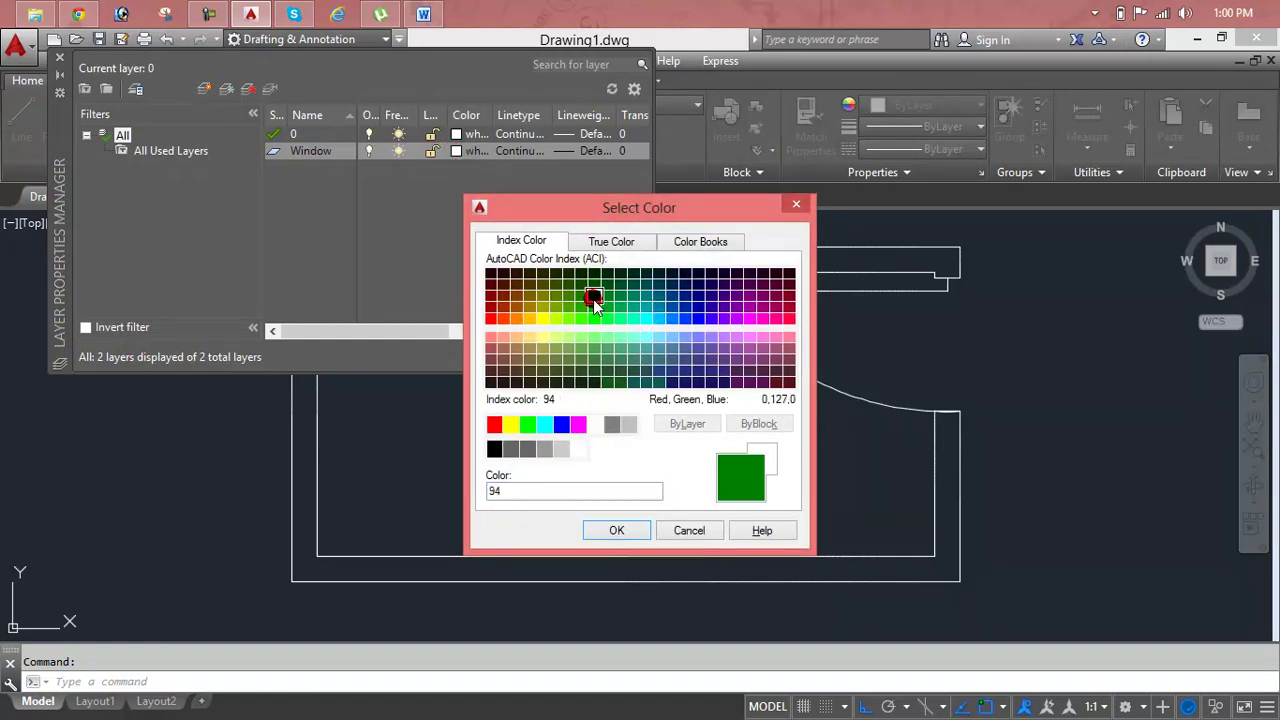
left_click(605, 531)
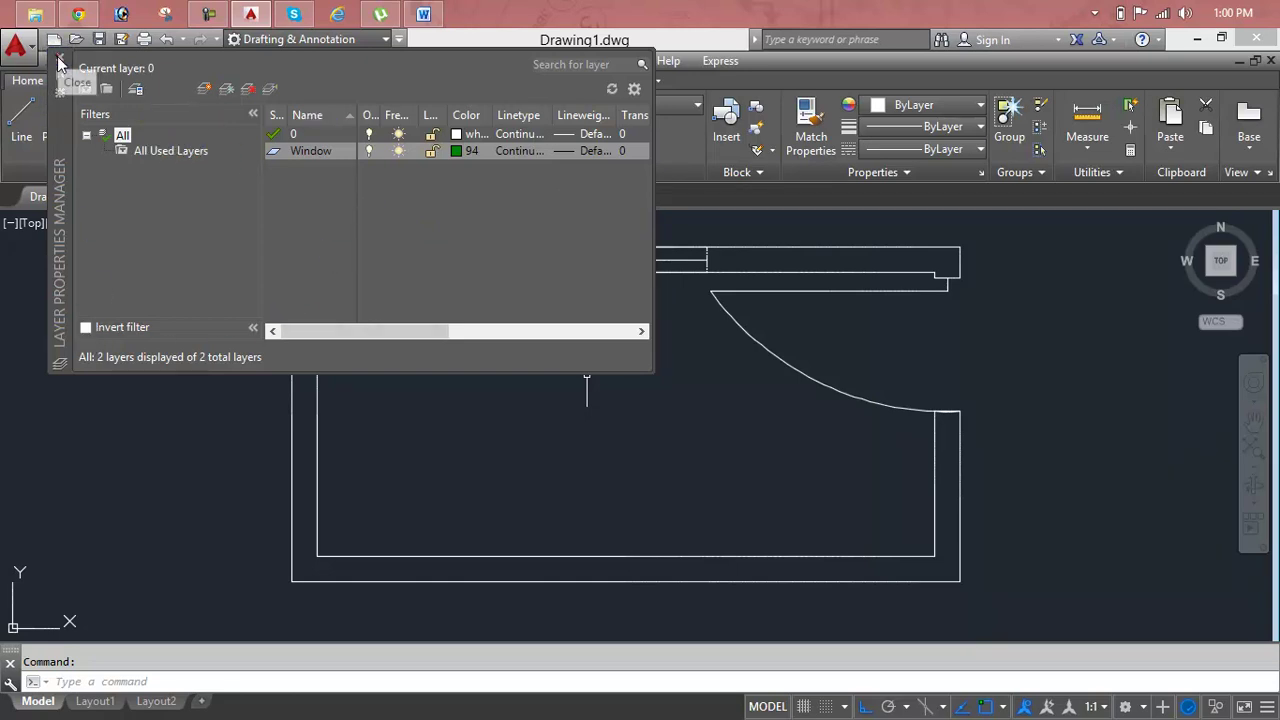
left_click(59, 57)
Step: Assign the top-wall window rectangle and middle line to the Window layer
left_click(620, 279)
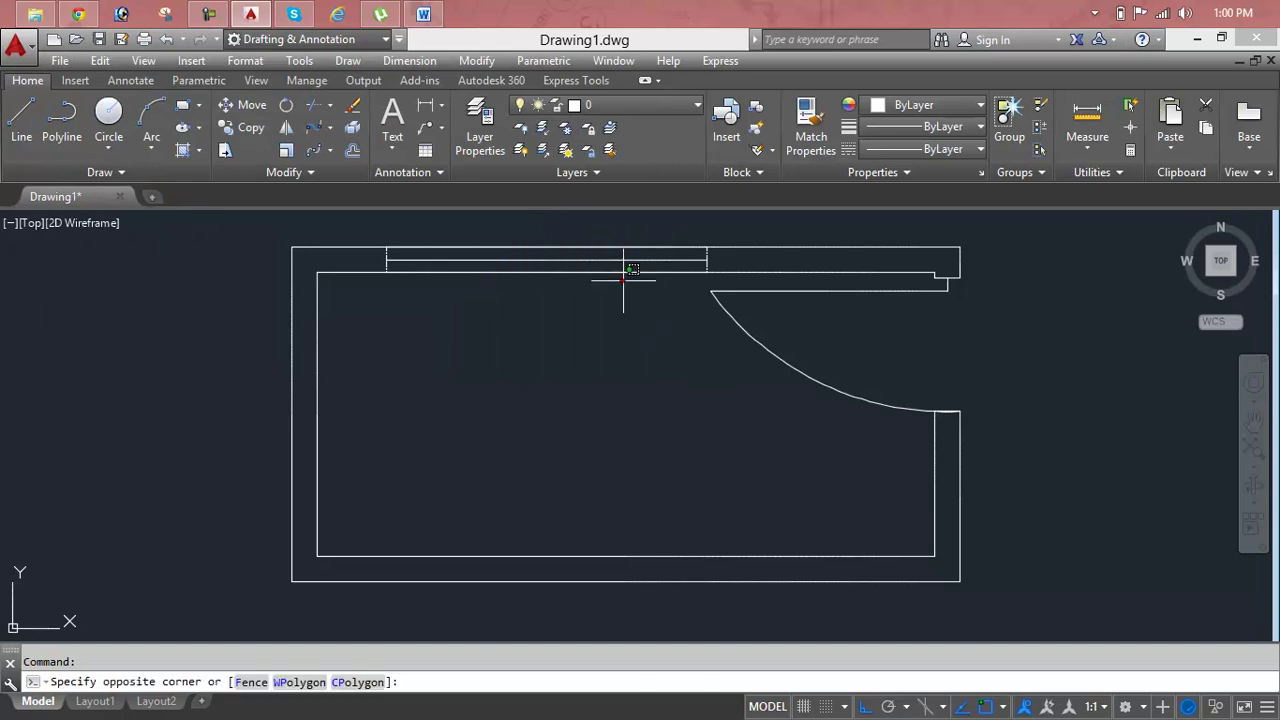
left_click(590, 247)
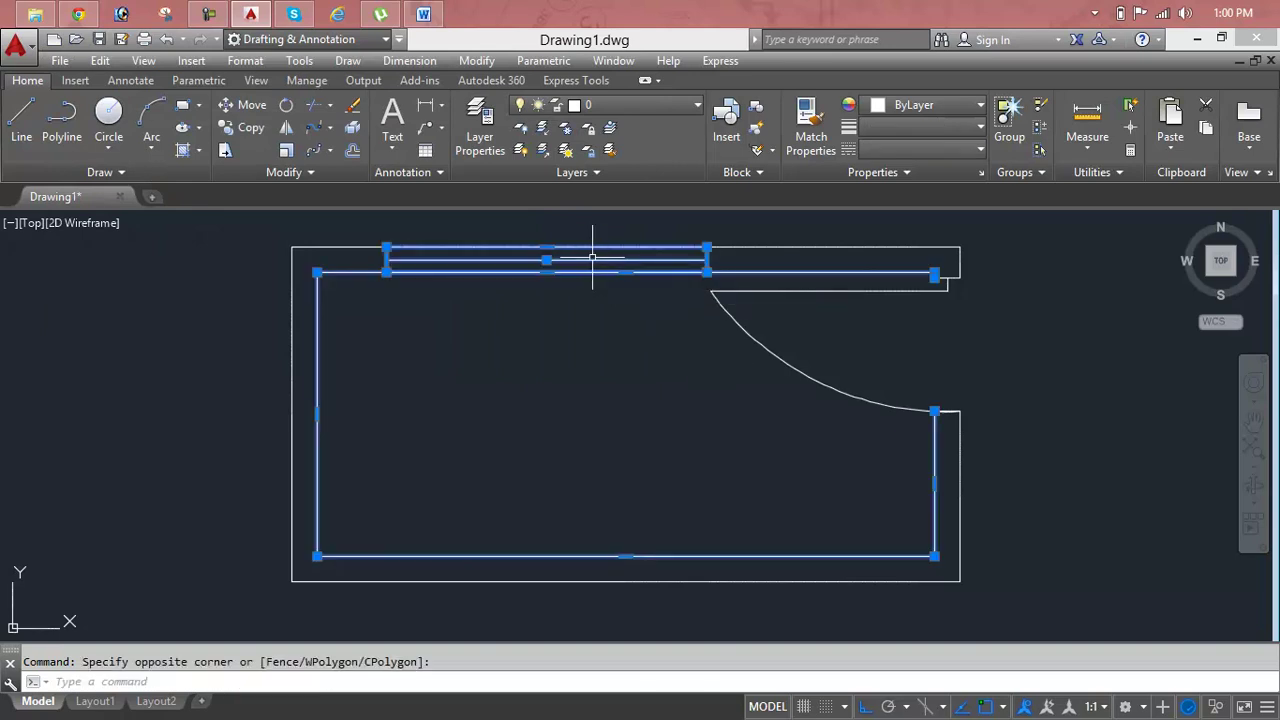
key("Escape")
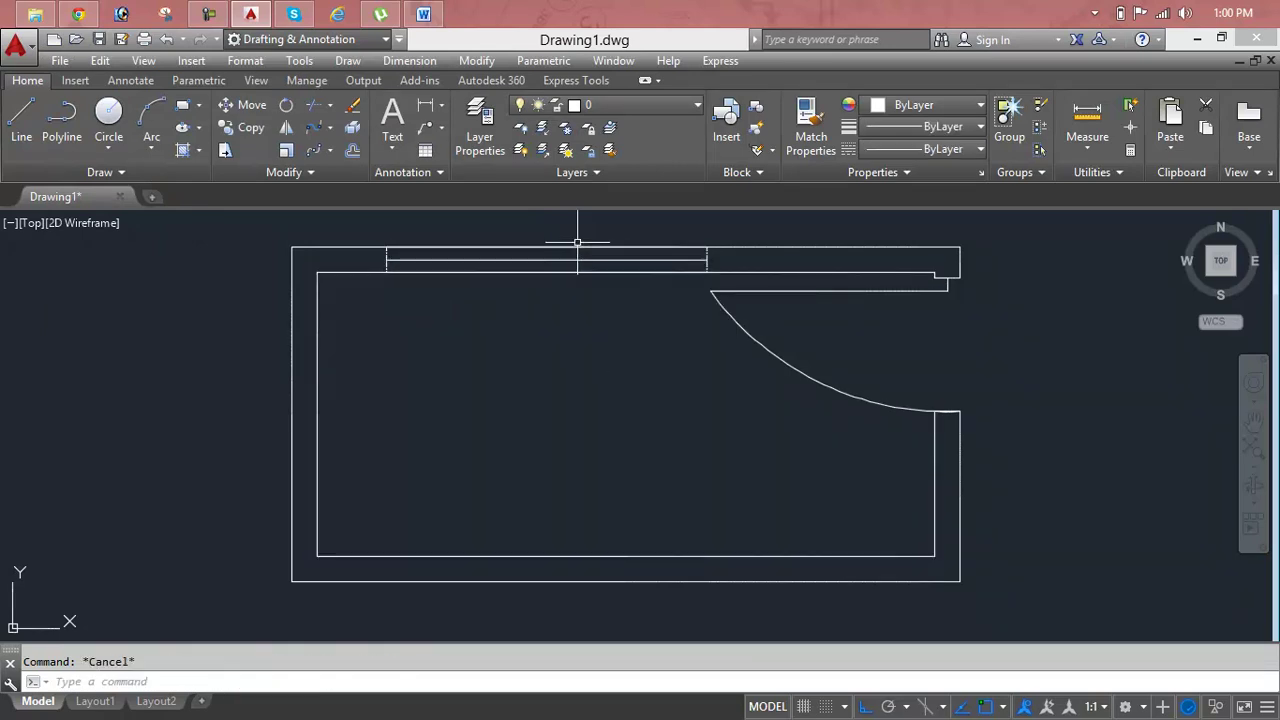
left_click(577, 247)
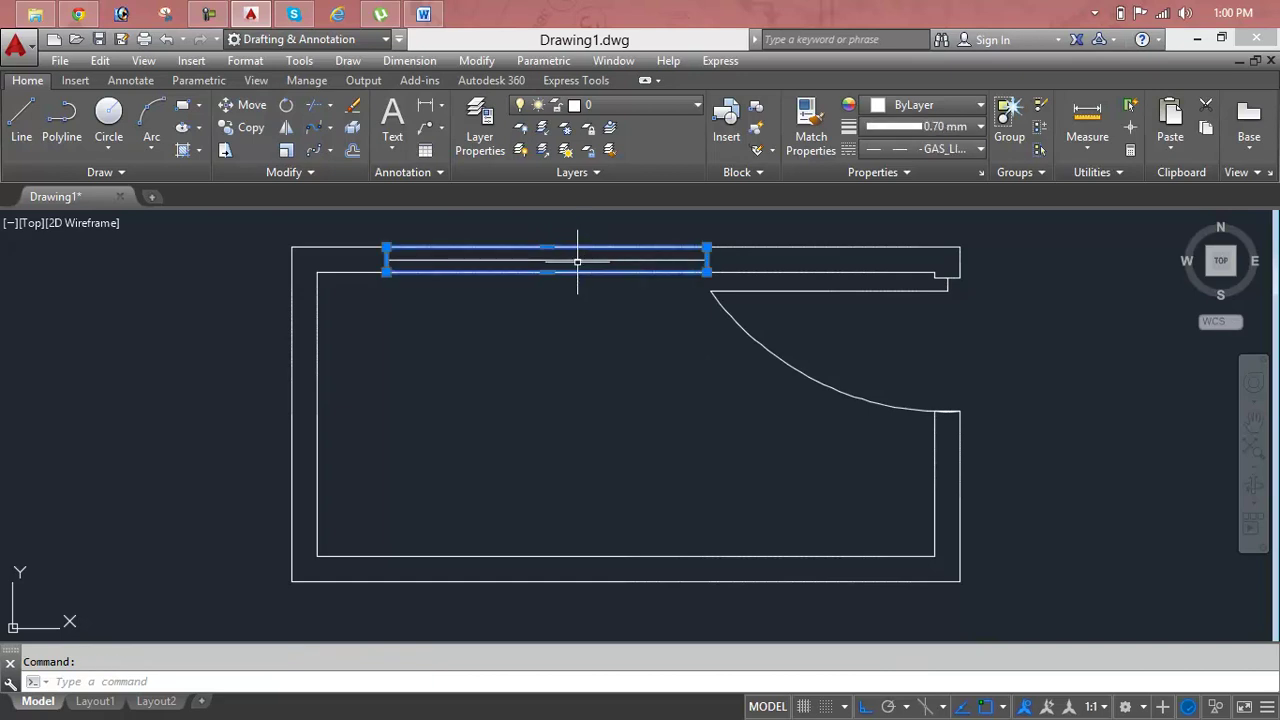
left_click(578, 260)
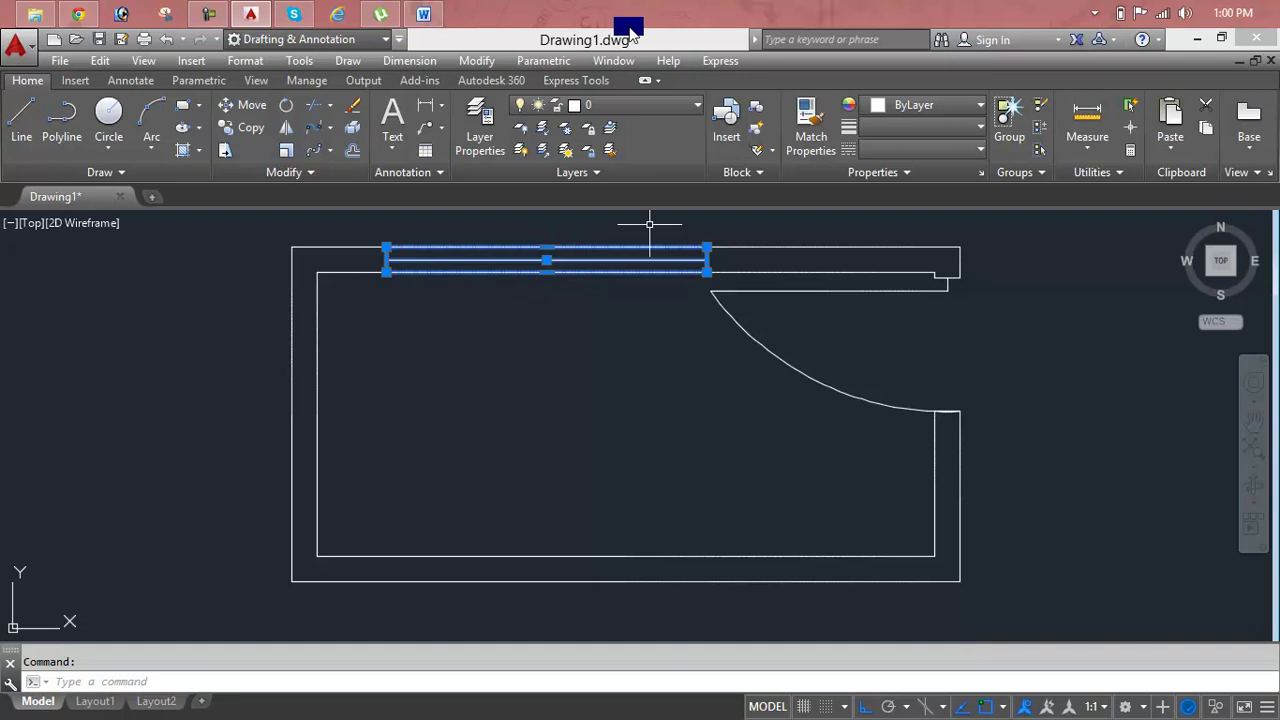
left_click(658, 115)
left_click(606, 158)
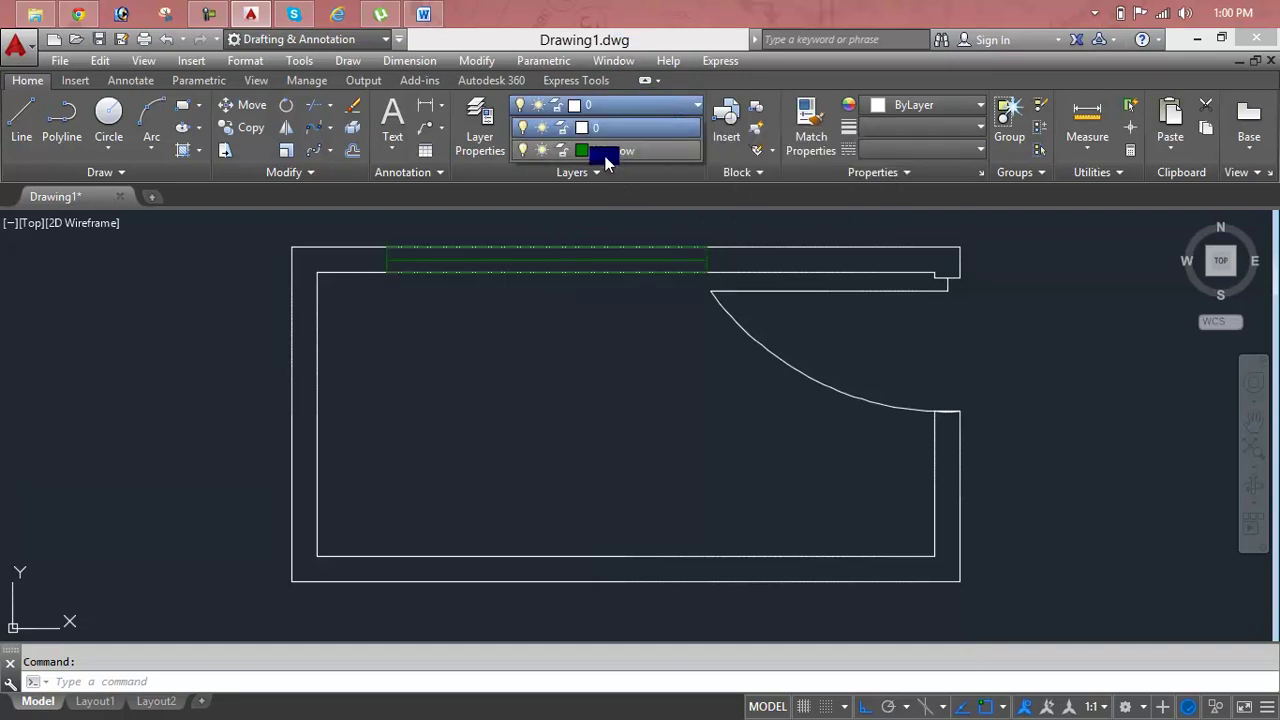
left_click(606, 158)
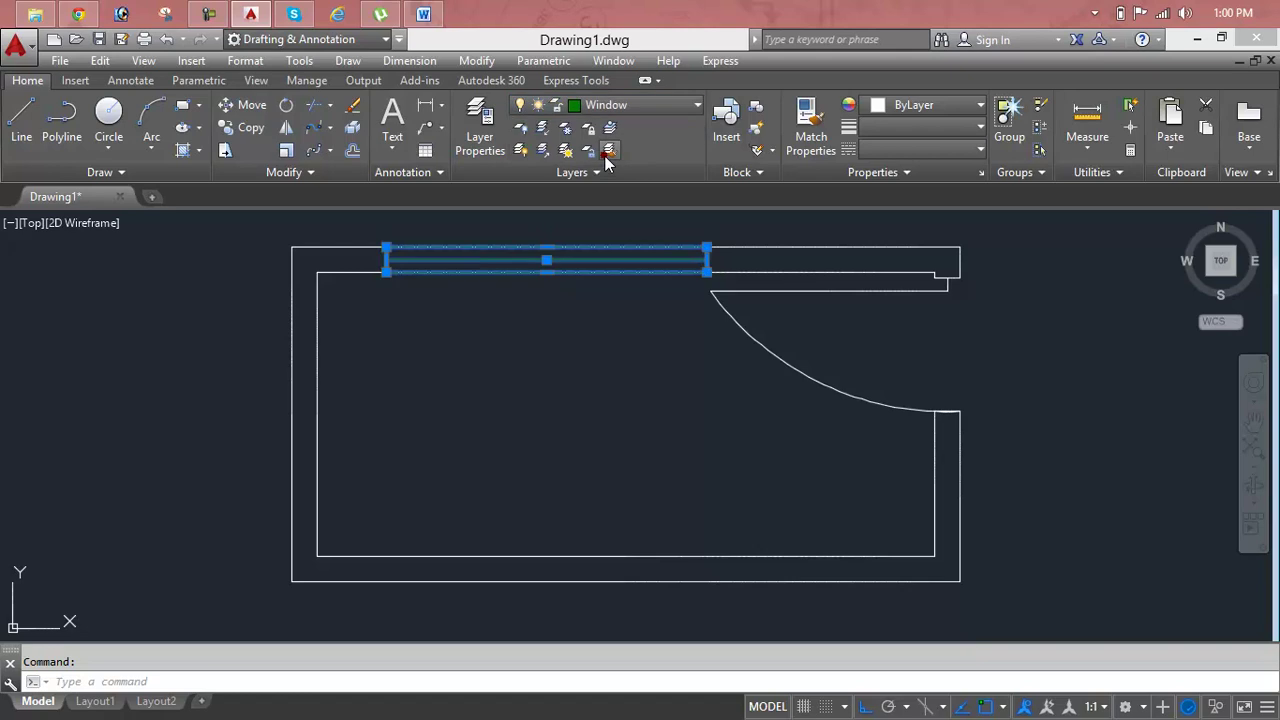
left_click(584, 326)
key("Escape")
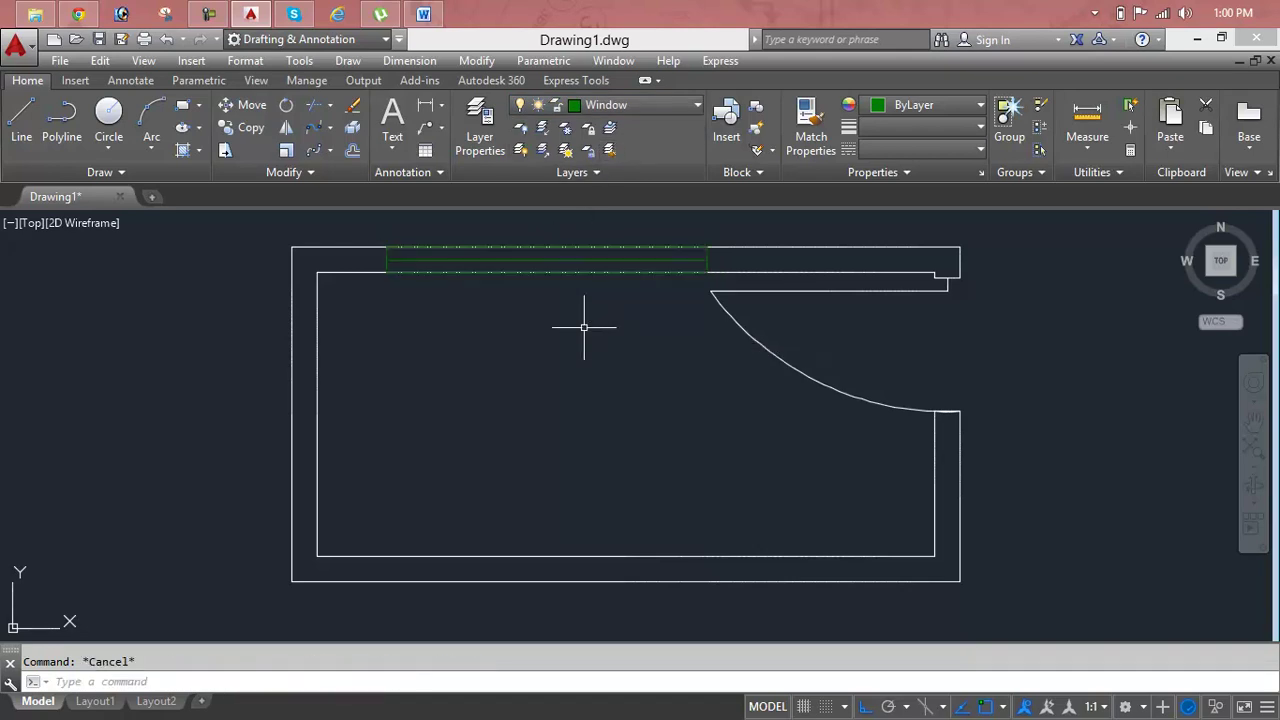
Step: Select the door line and its swing arc, then bring up Layer Properties
scroll(566, 271, "up", 3)
scroll(566, 266, "up", 2)
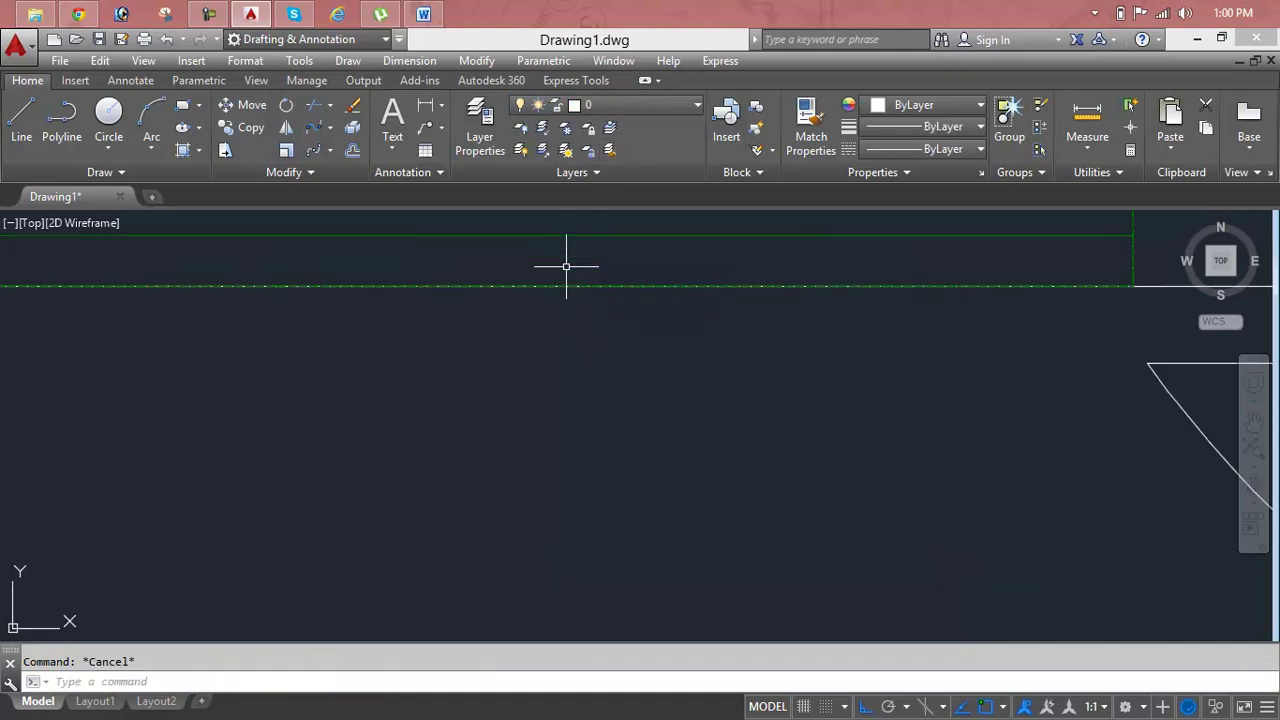
scroll(566, 266, "down", 2)
scroll(566, 266, "down", 3)
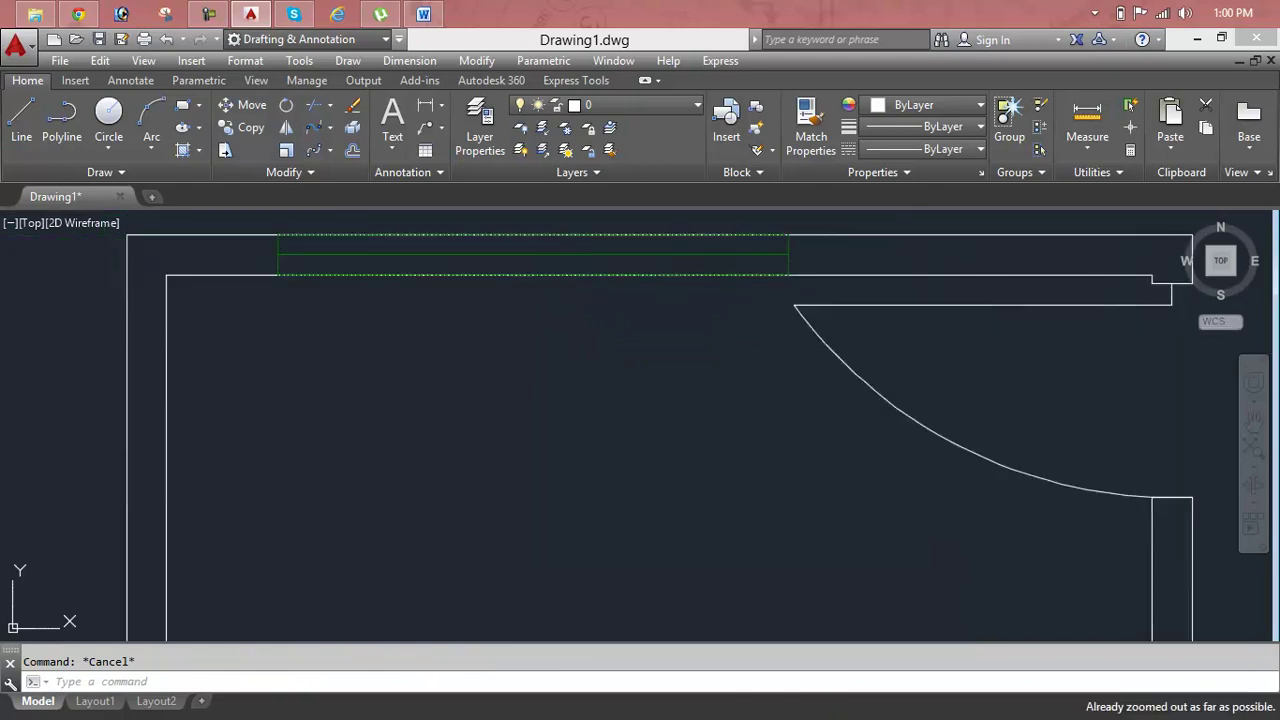
scroll(602, 265, "down", 1)
middle_click_drag(603, 264, 494, 276)
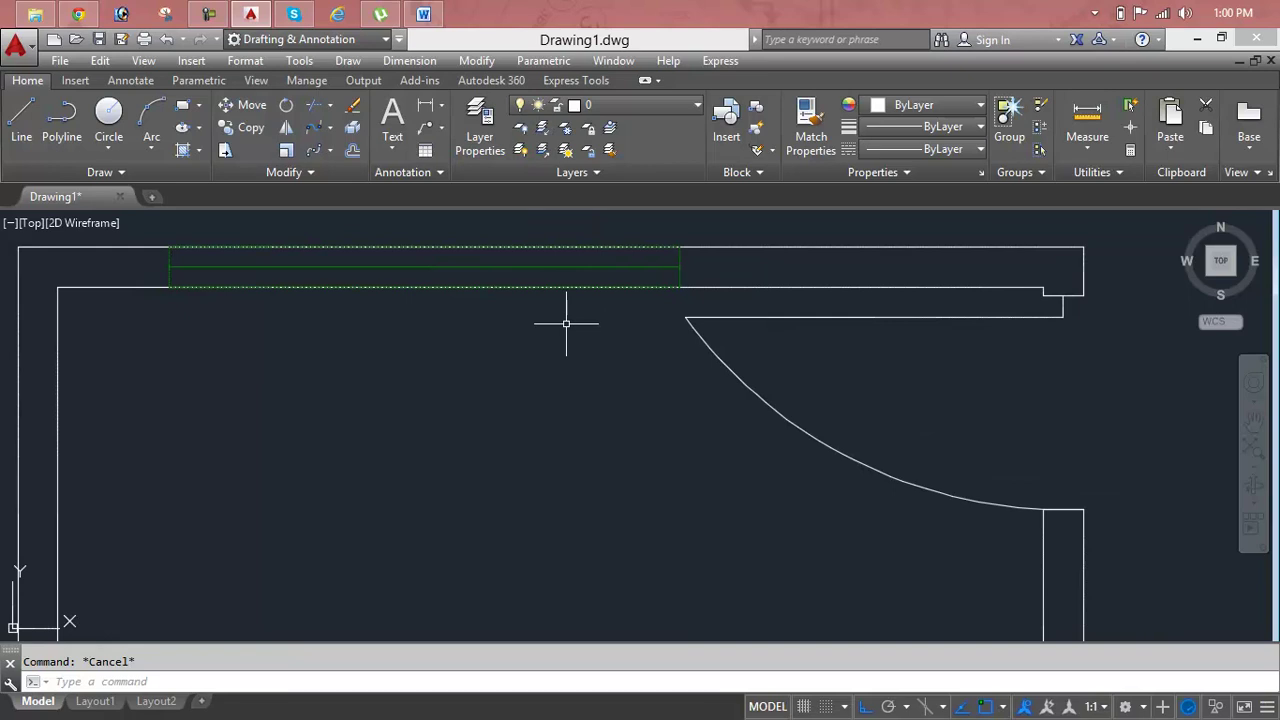
left_click(776, 318)
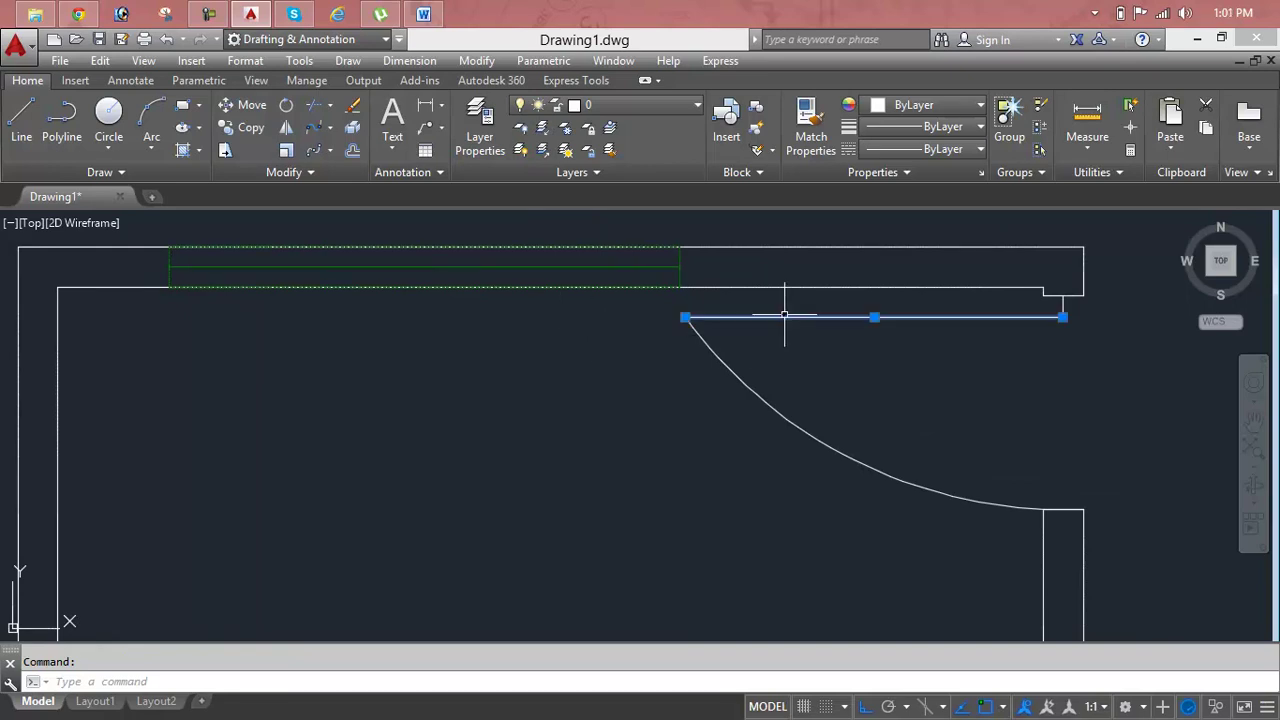
left_click(749, 400)
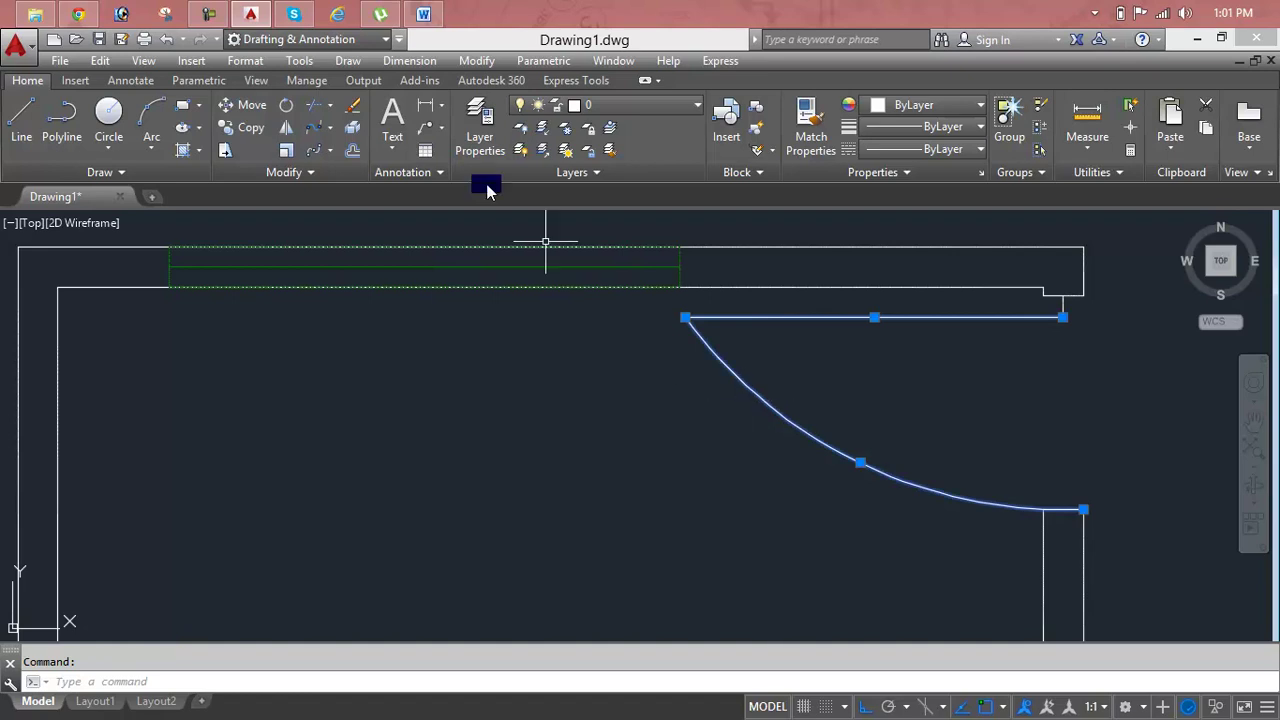
left_click(479, 115)
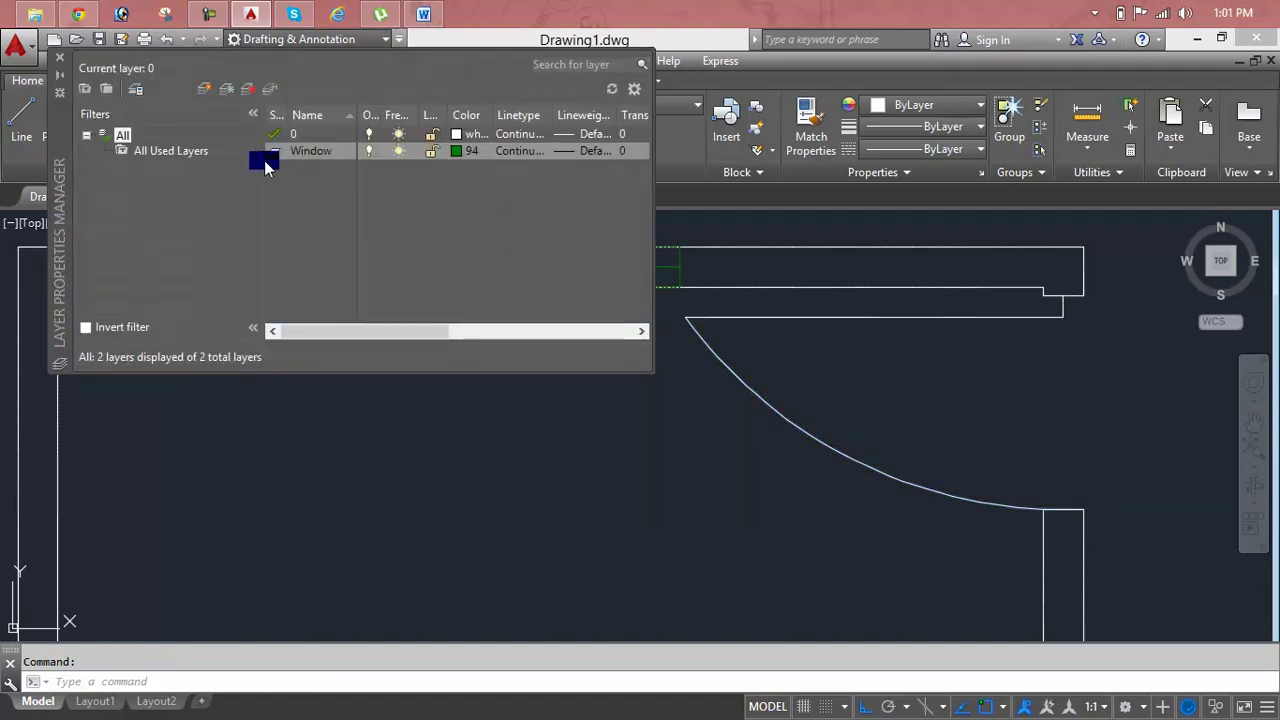
Step: Create a new Door layer with red-brown colour 22
left_click(204, 92)
type("Door")
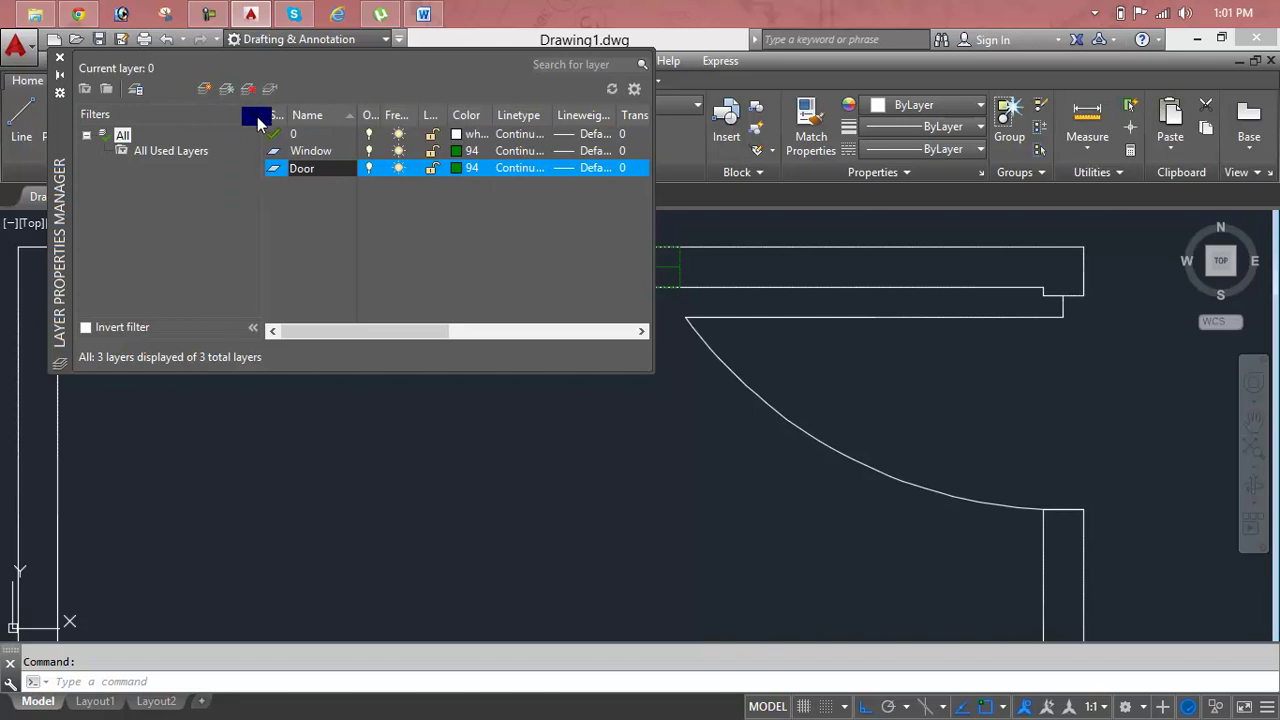
left_click(457, 167)
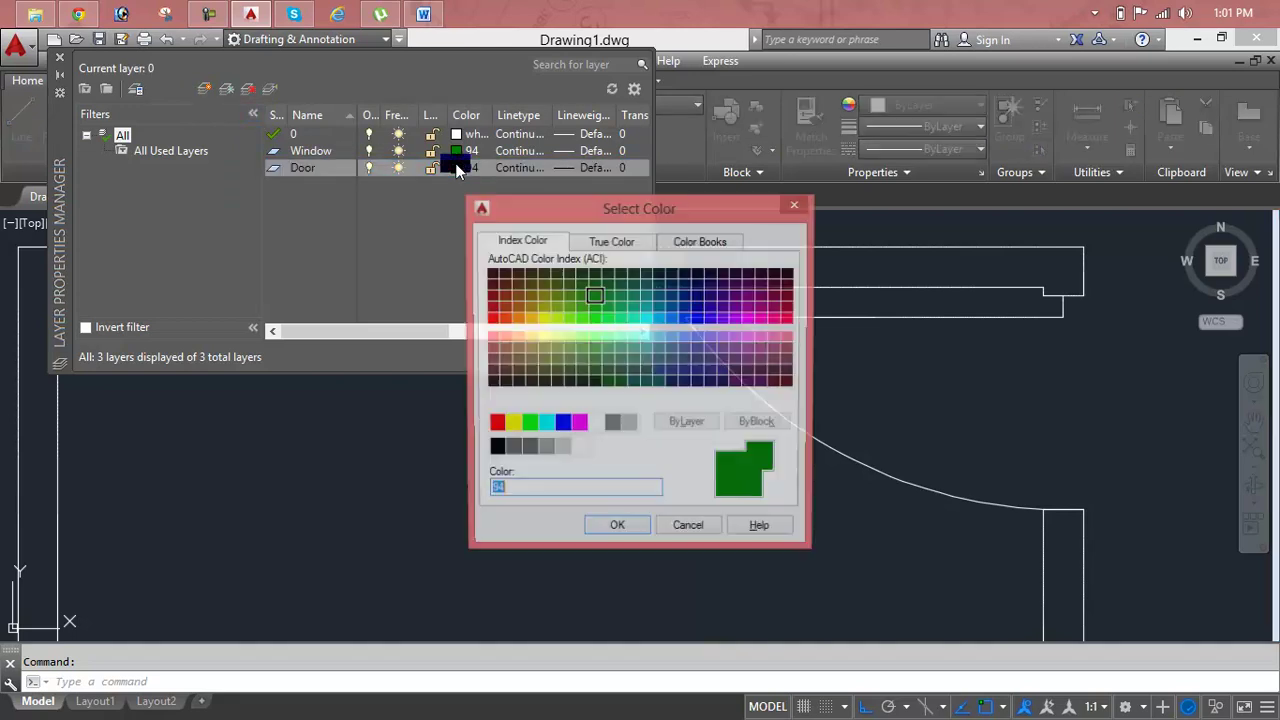
left_click(505, 306)
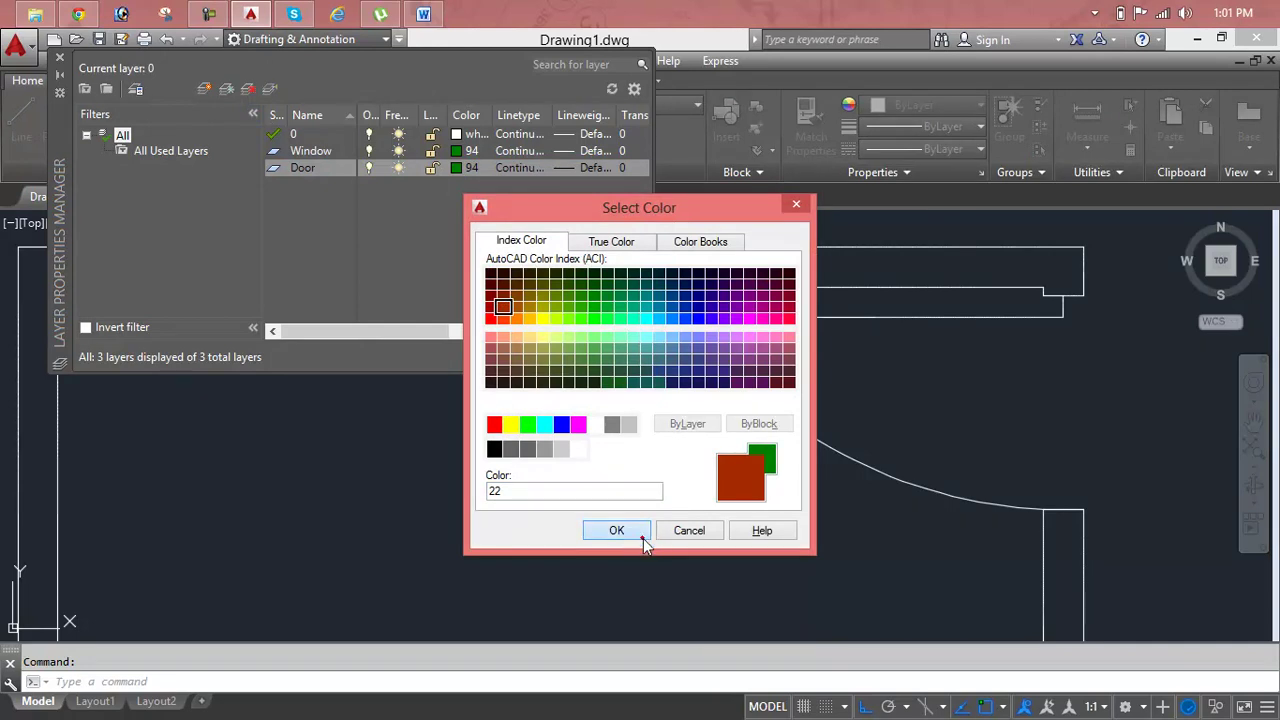
left_click(643, 539)
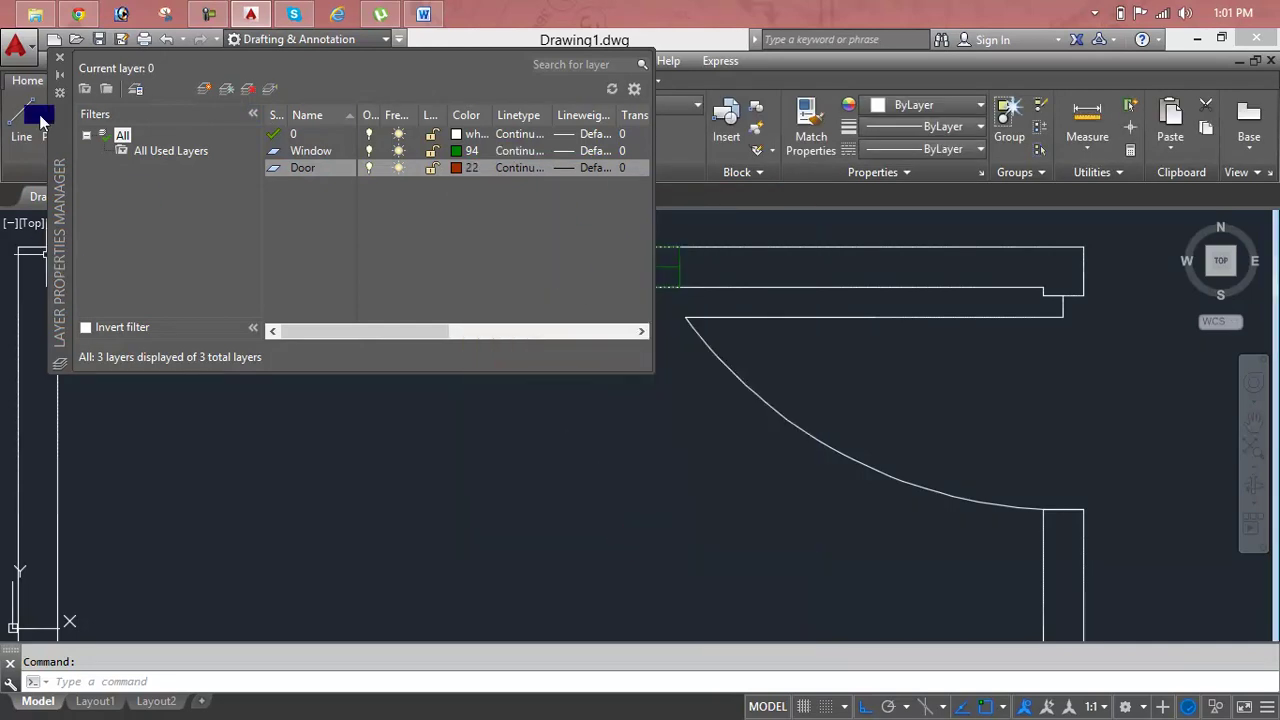
Step: Put the door swing arc and door line on the Door layer, confirming its colour 22
left_click(70, 59)
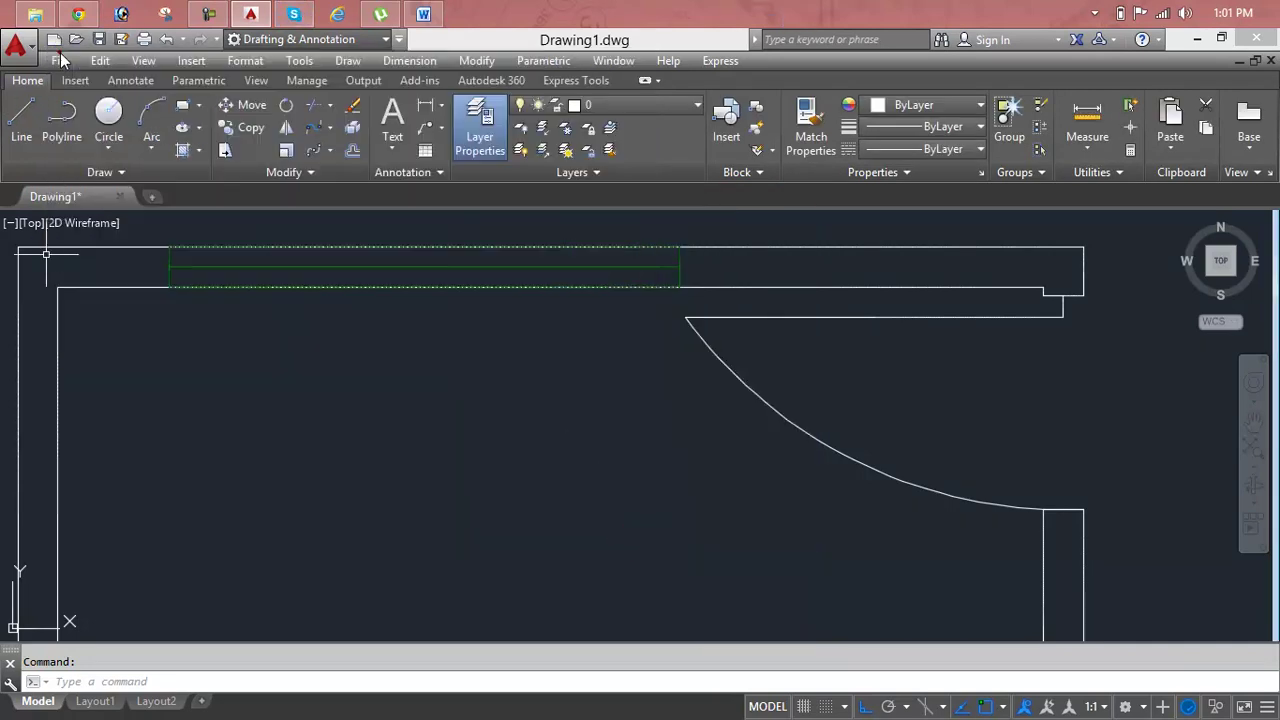
left_click(722, 366)
left_click(742, 317)
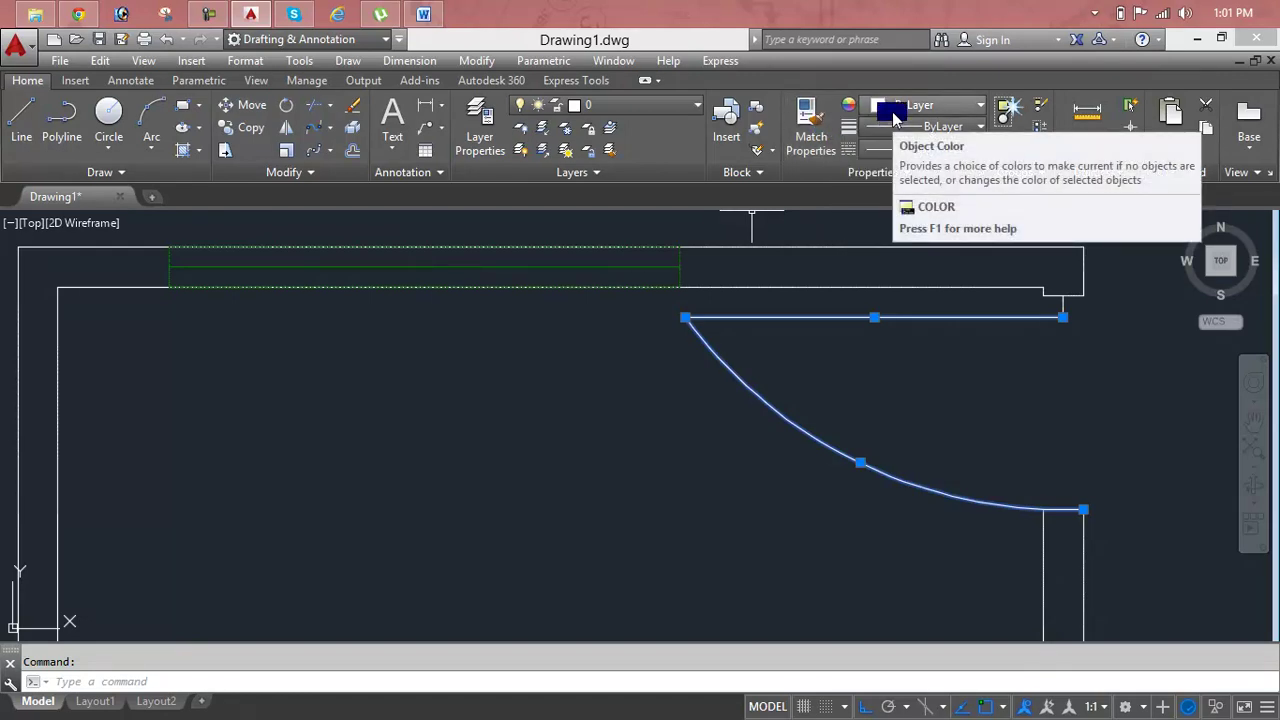
left_click(608, 105)
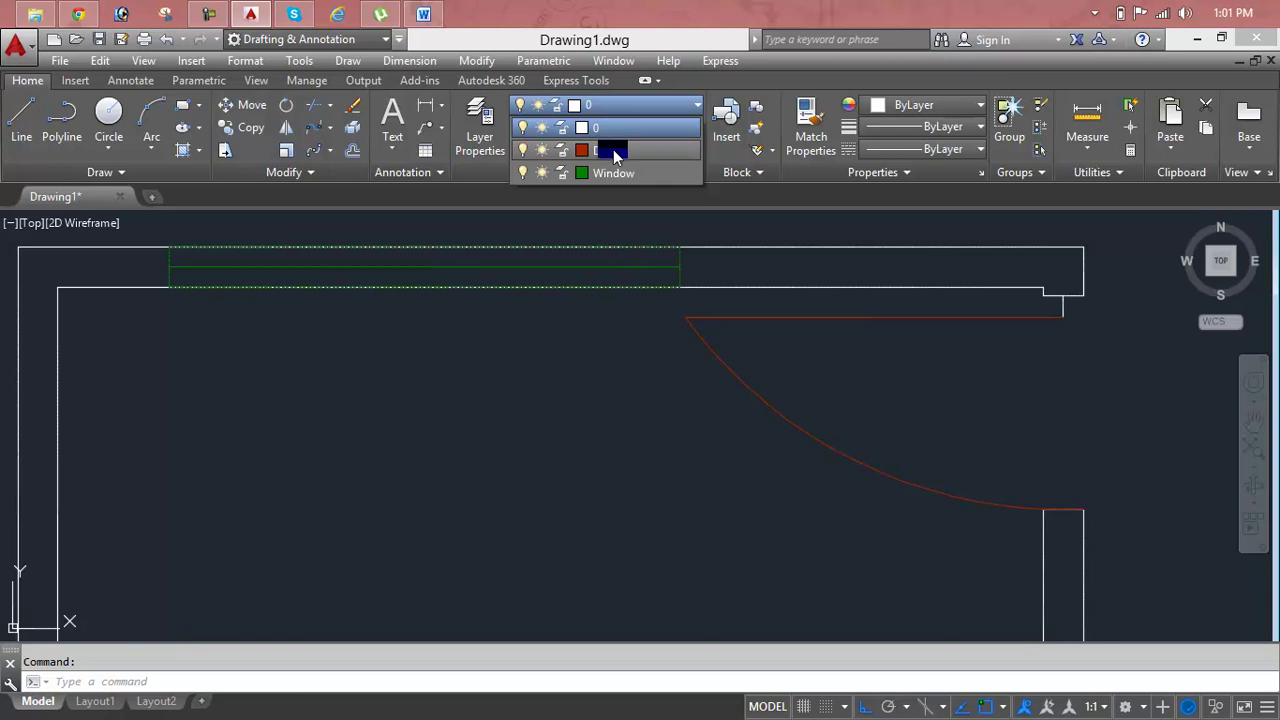
left_click(613, 149)
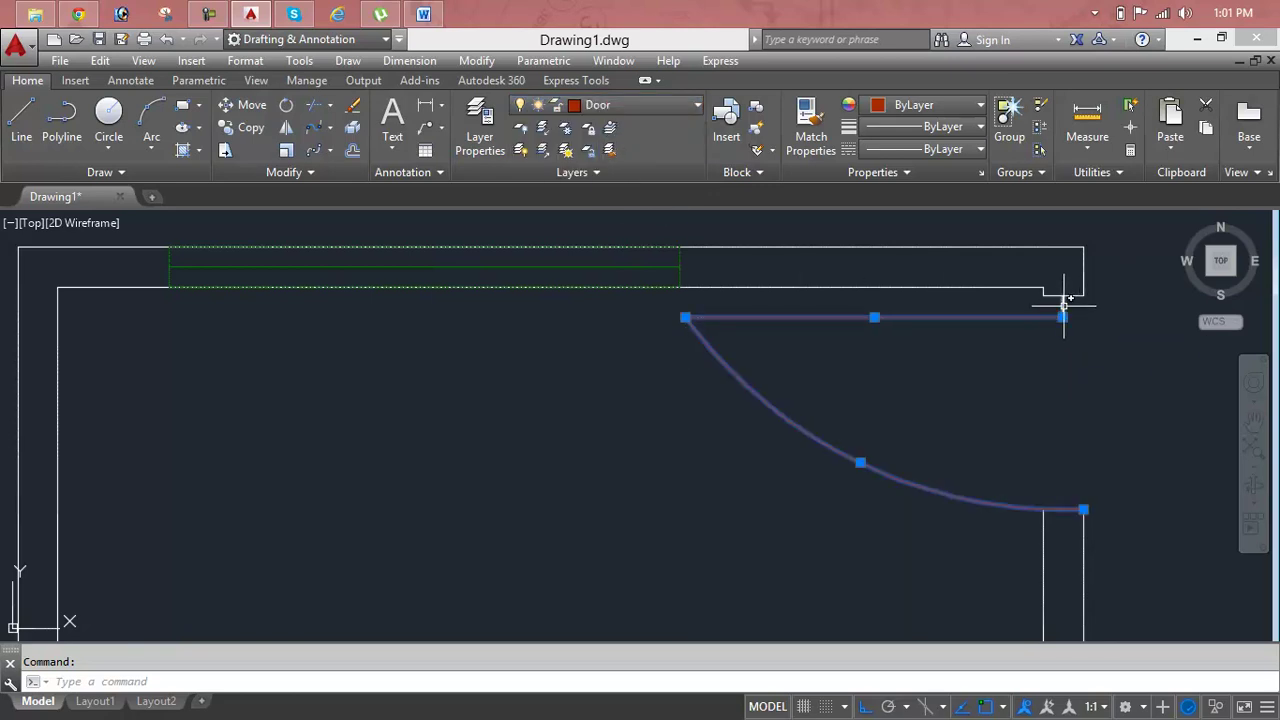
left_click(565, 110)
left_click(565, 112)
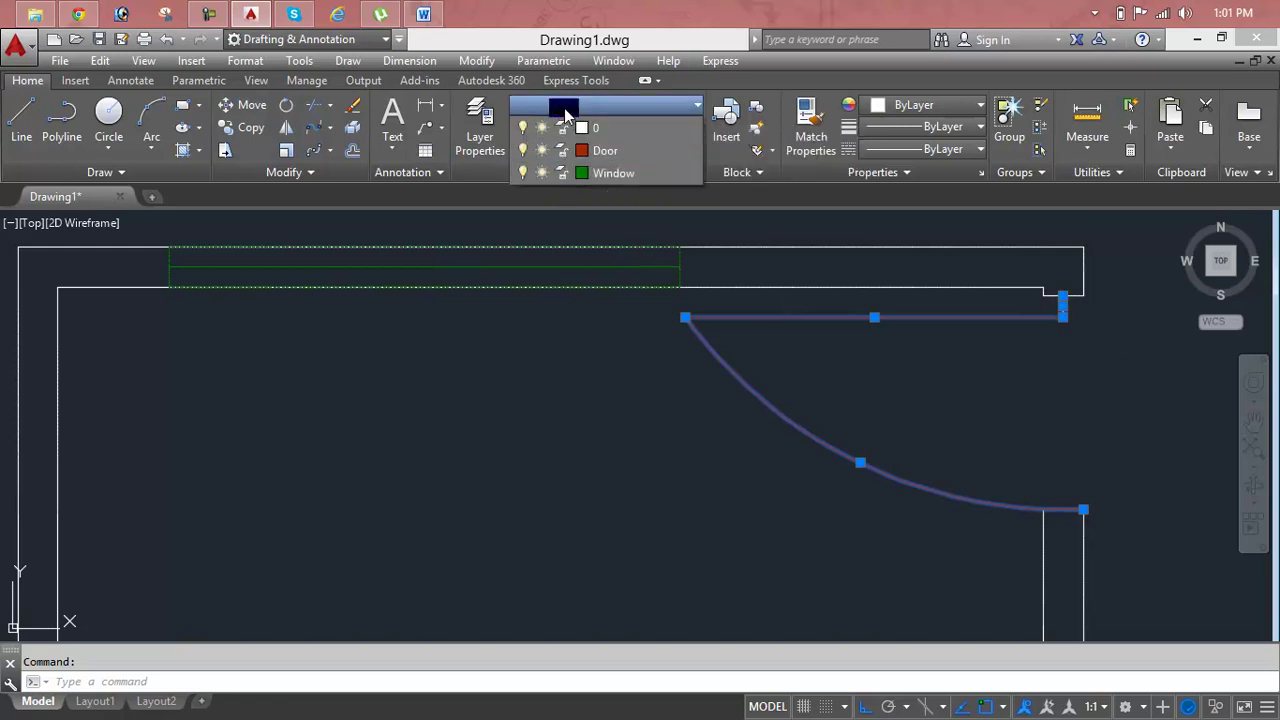
left_click(580, 151)
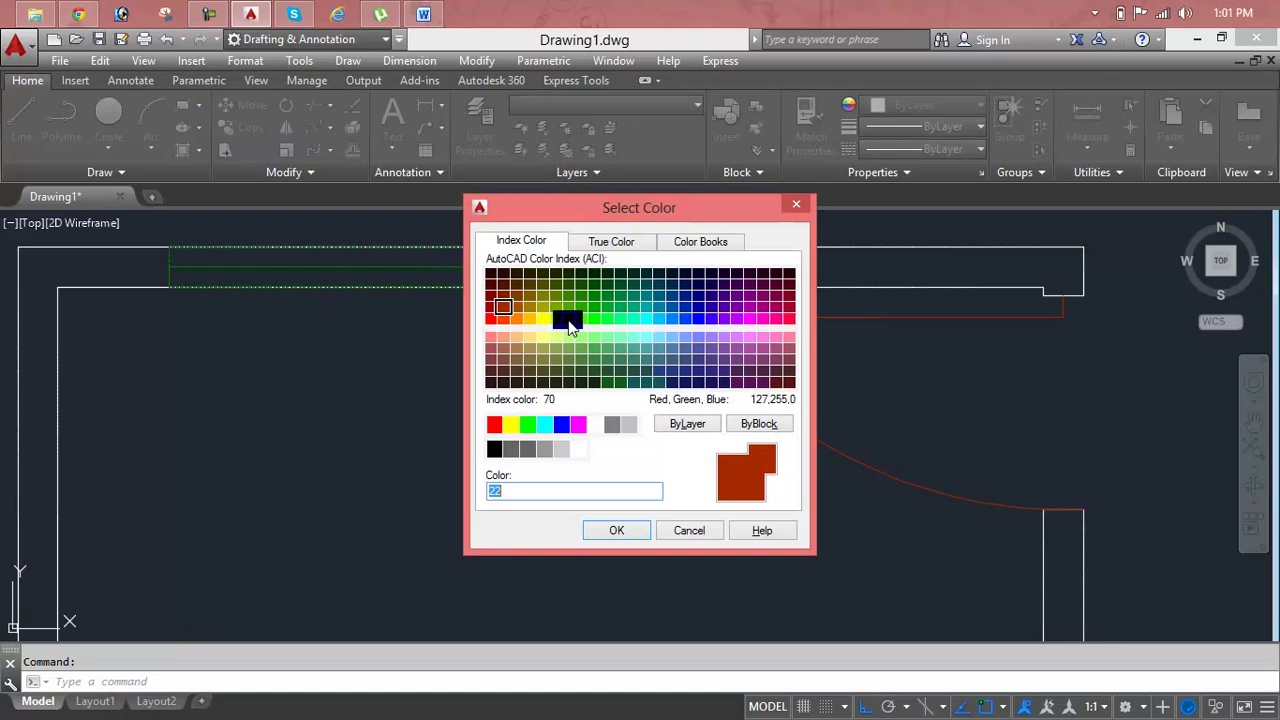
left_click(620, 530)
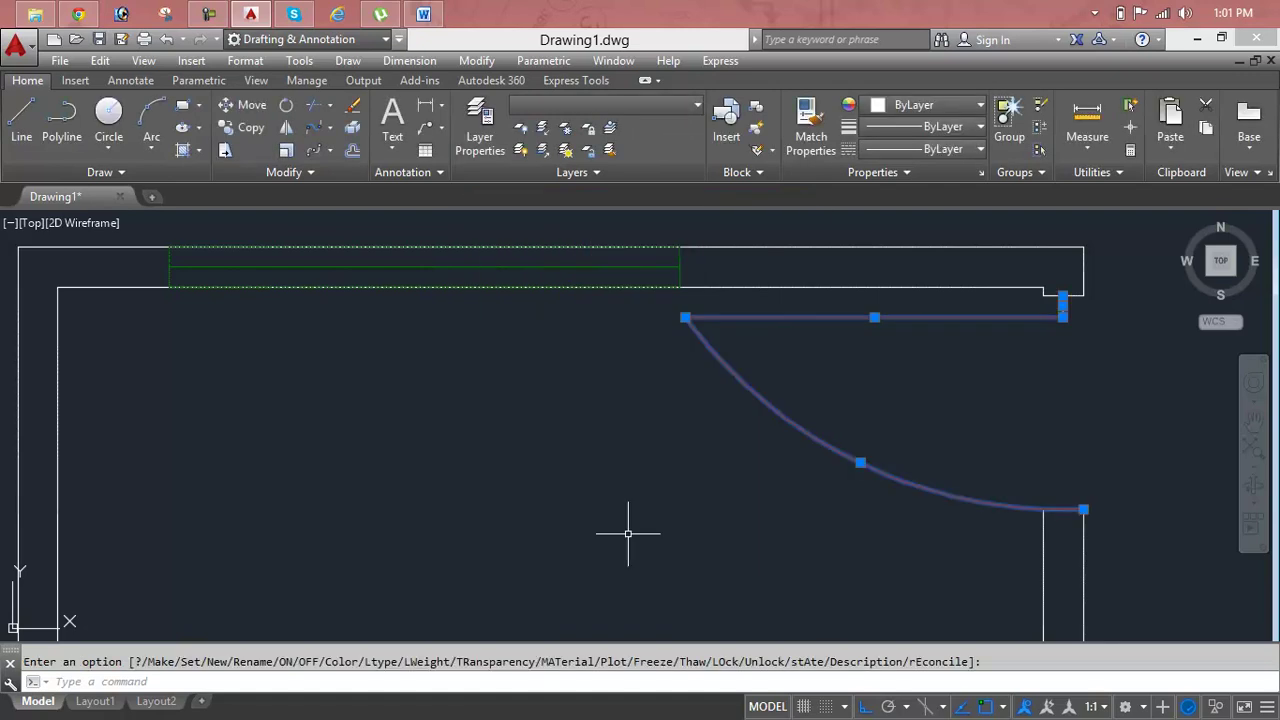
key("Escape")
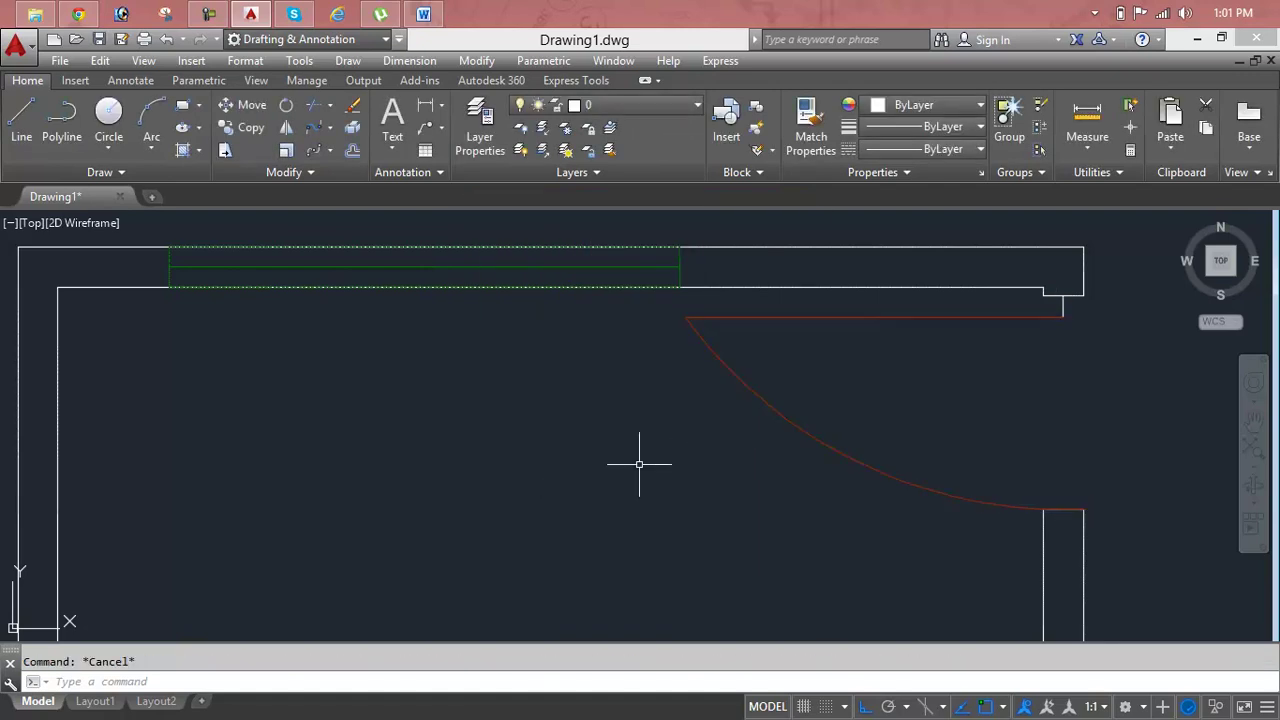
scroll(1050, 318, "up", 2)
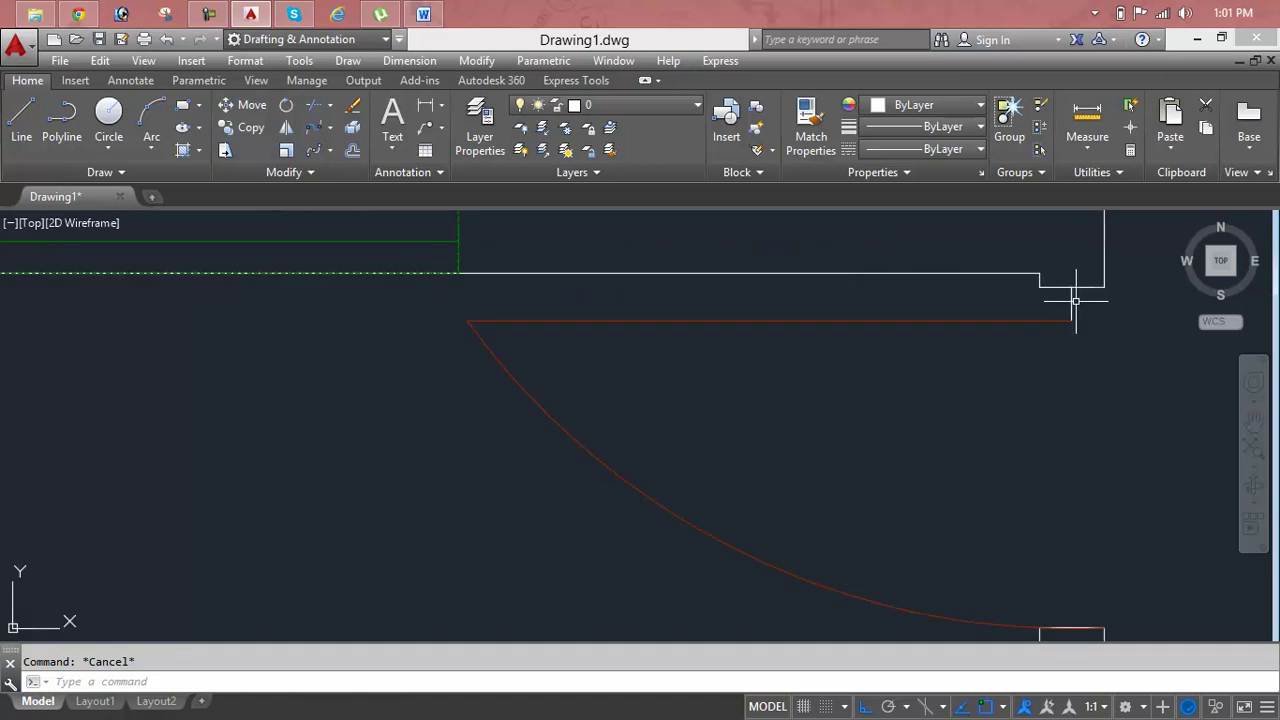
Step: Move the short vertical line at the door's right end onto the Door layer
left_click(1072, 304)
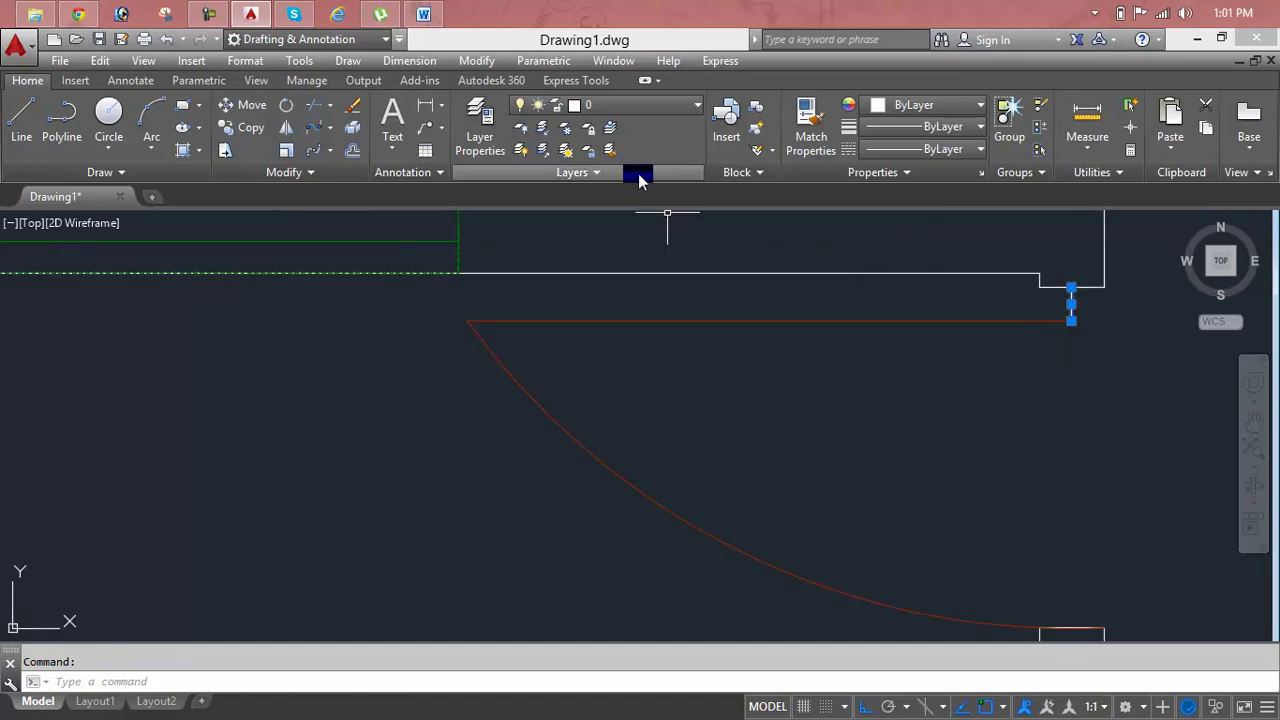
left_click(620, 106)
left_click(590, 148)
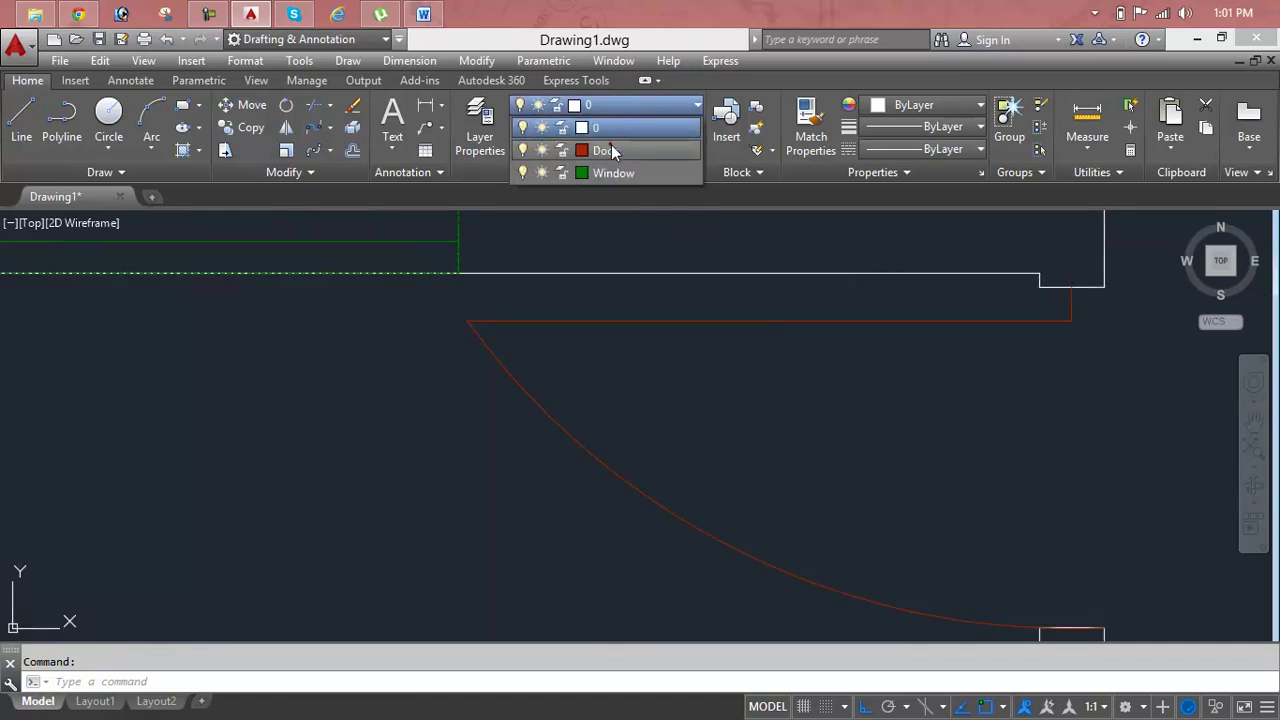
left_click(433, 405)
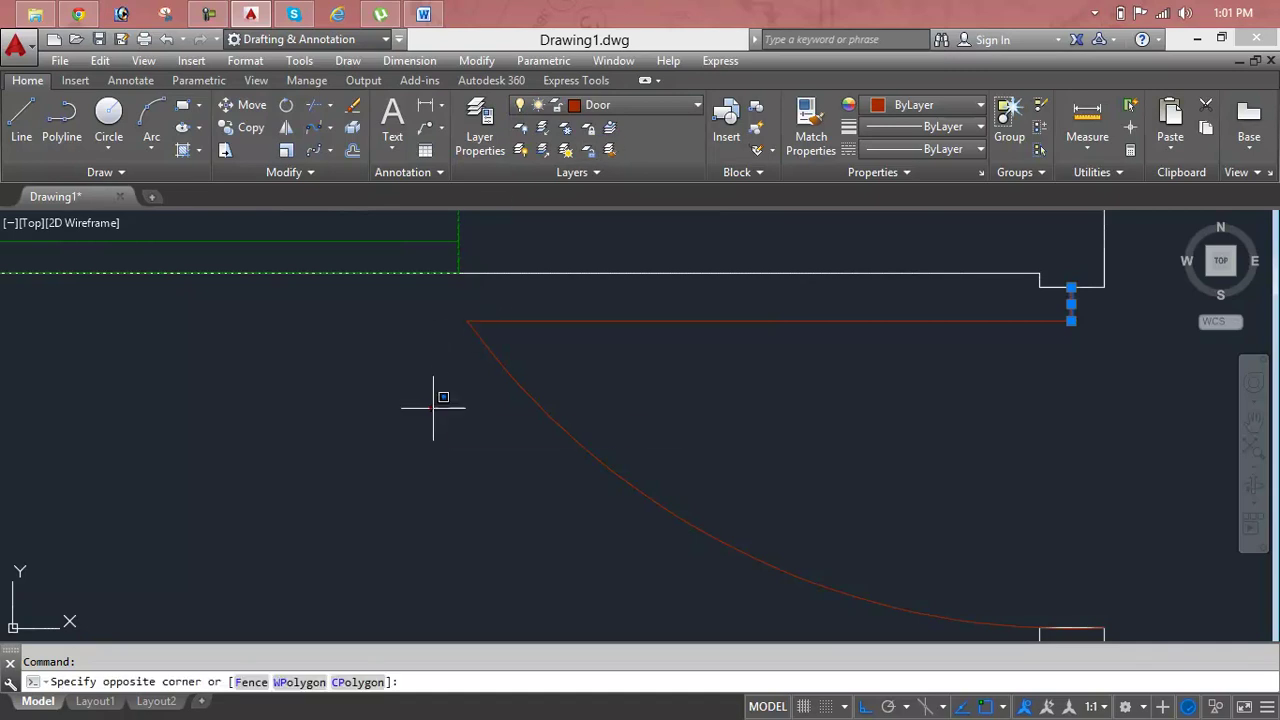
left_click(433, 405)
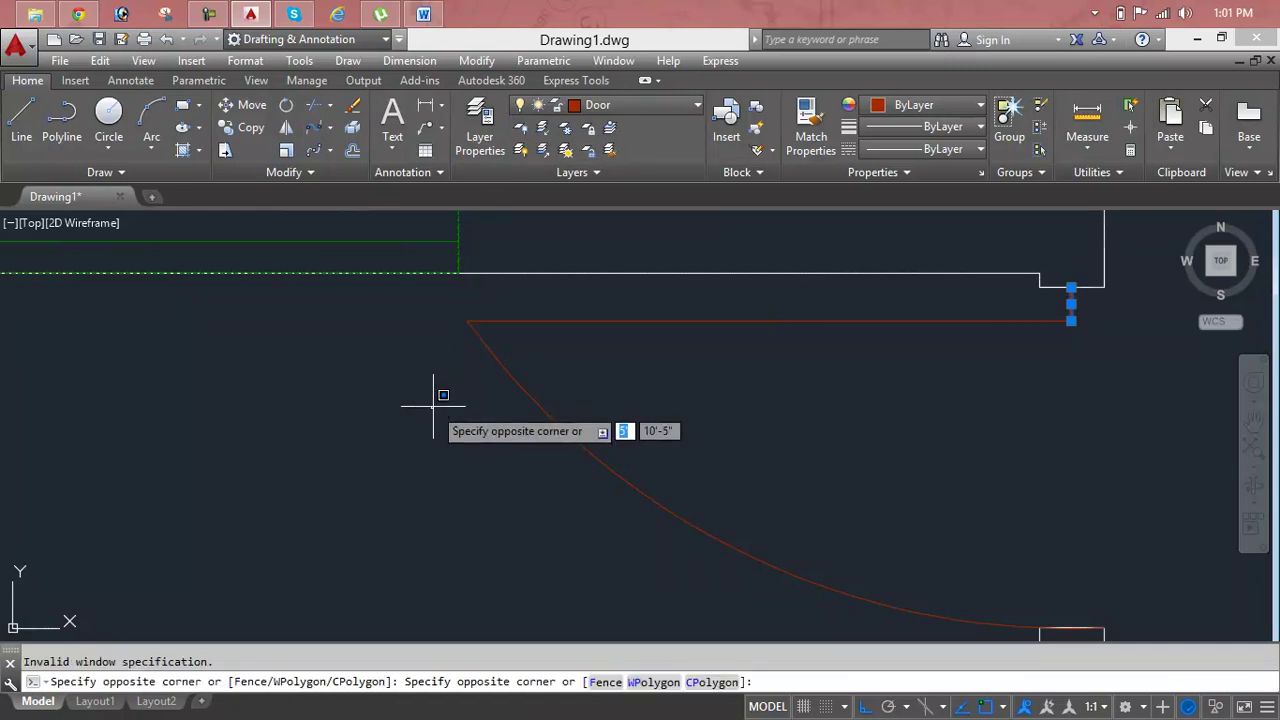
key("Escape")
key("Escape")
scroll(433, 405, "down", 2)
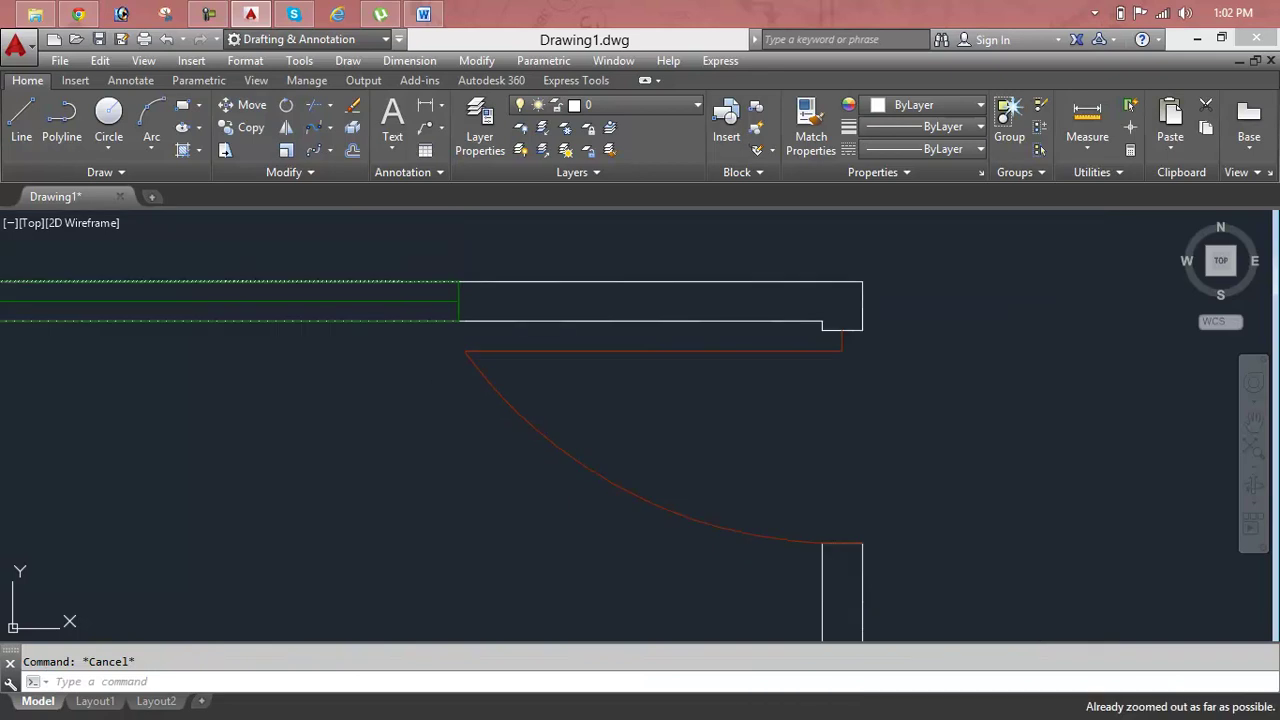
middle_click_drag(563, 407, 591, 398)
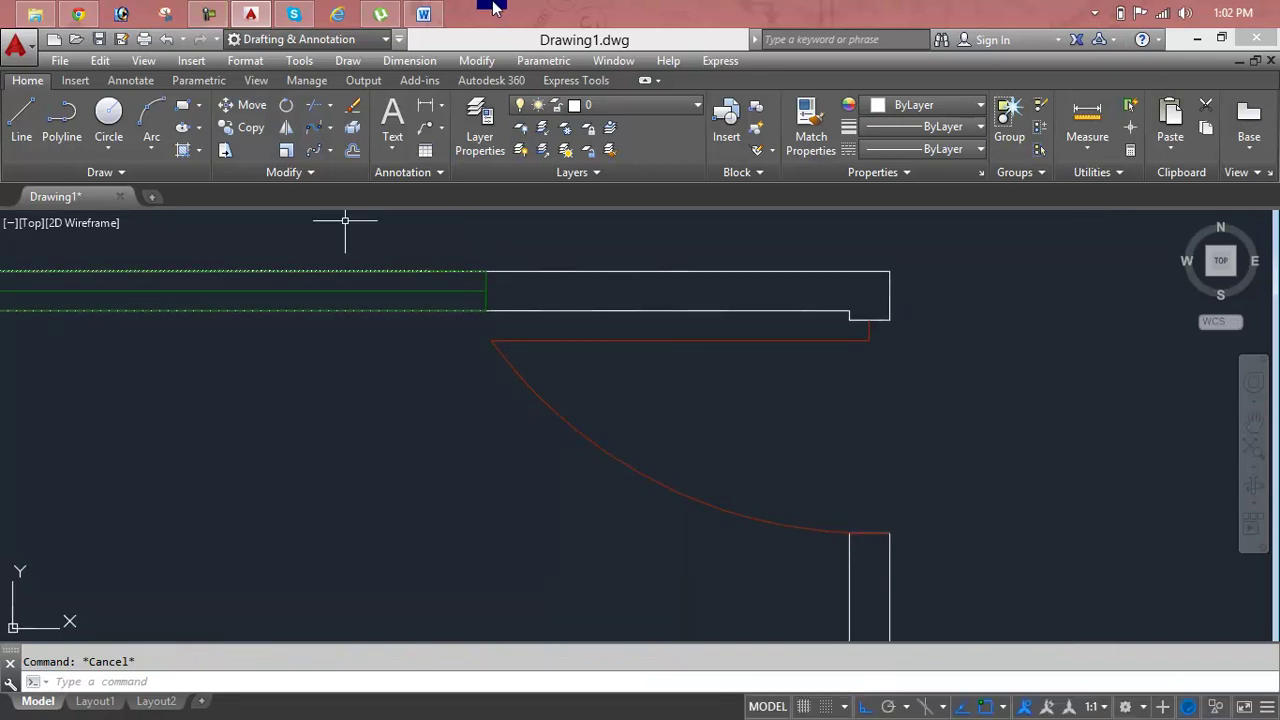
Step: Check the Word lesson outline, then return to AutoCAD and start zooming to the whole plan
left_click(425, 15)
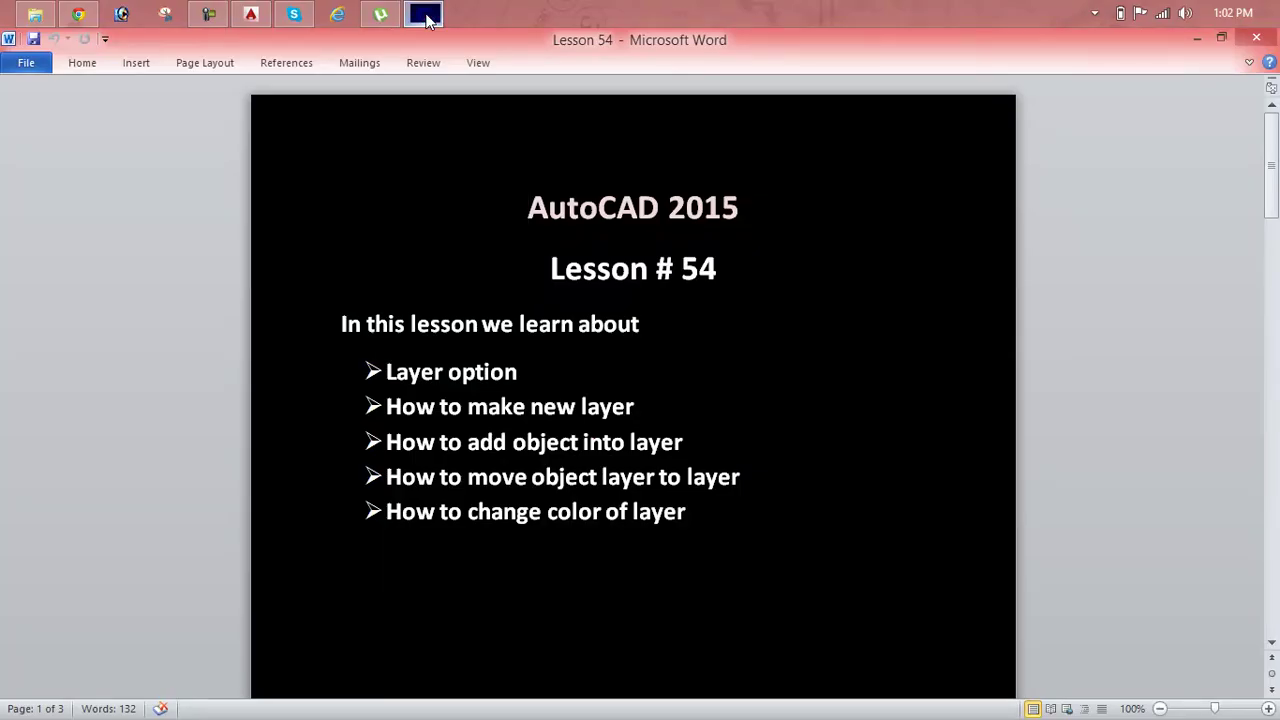
left_click(425, 15)
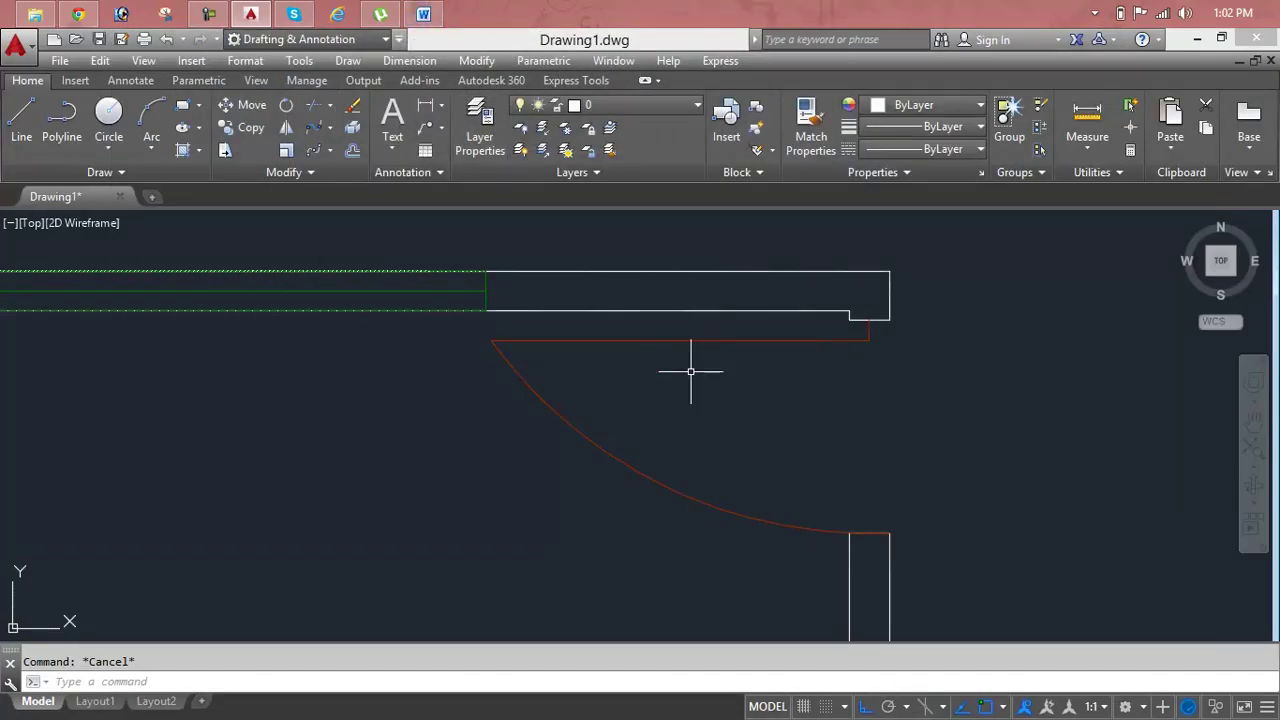
scroll(690, 371, "down", 3)
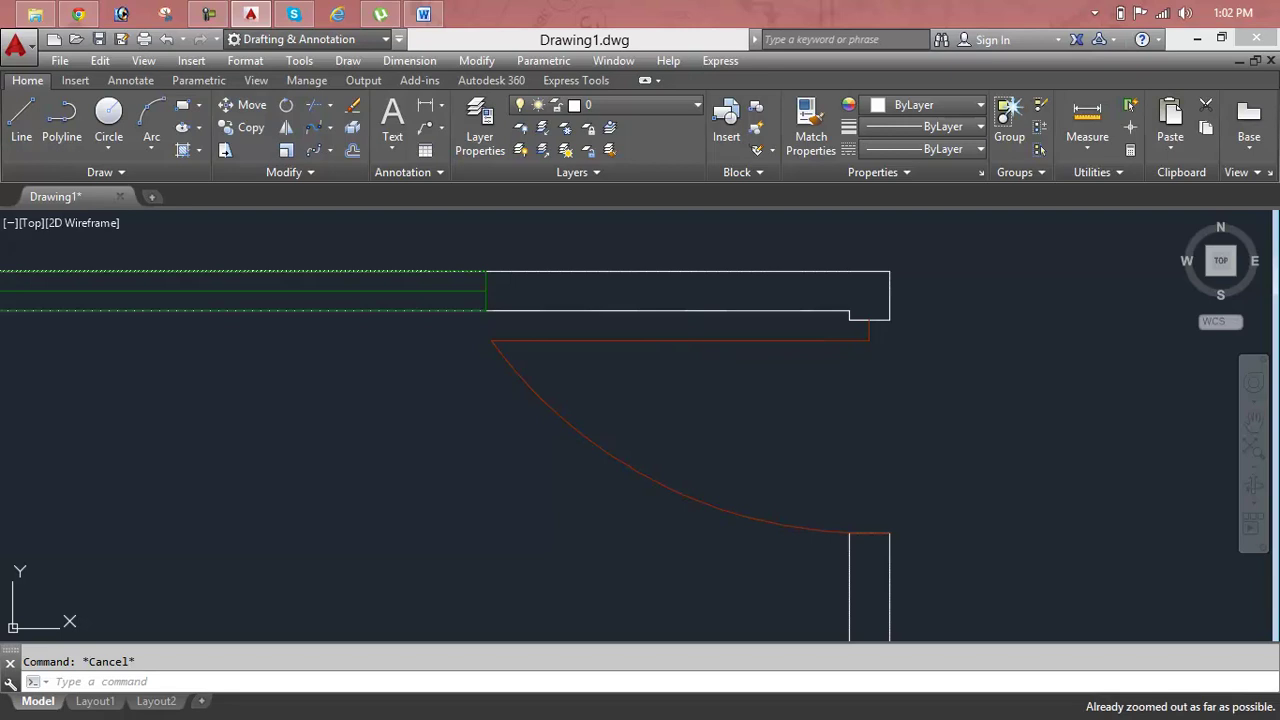
type("z")
key("Return")
type("a")
key("Return")
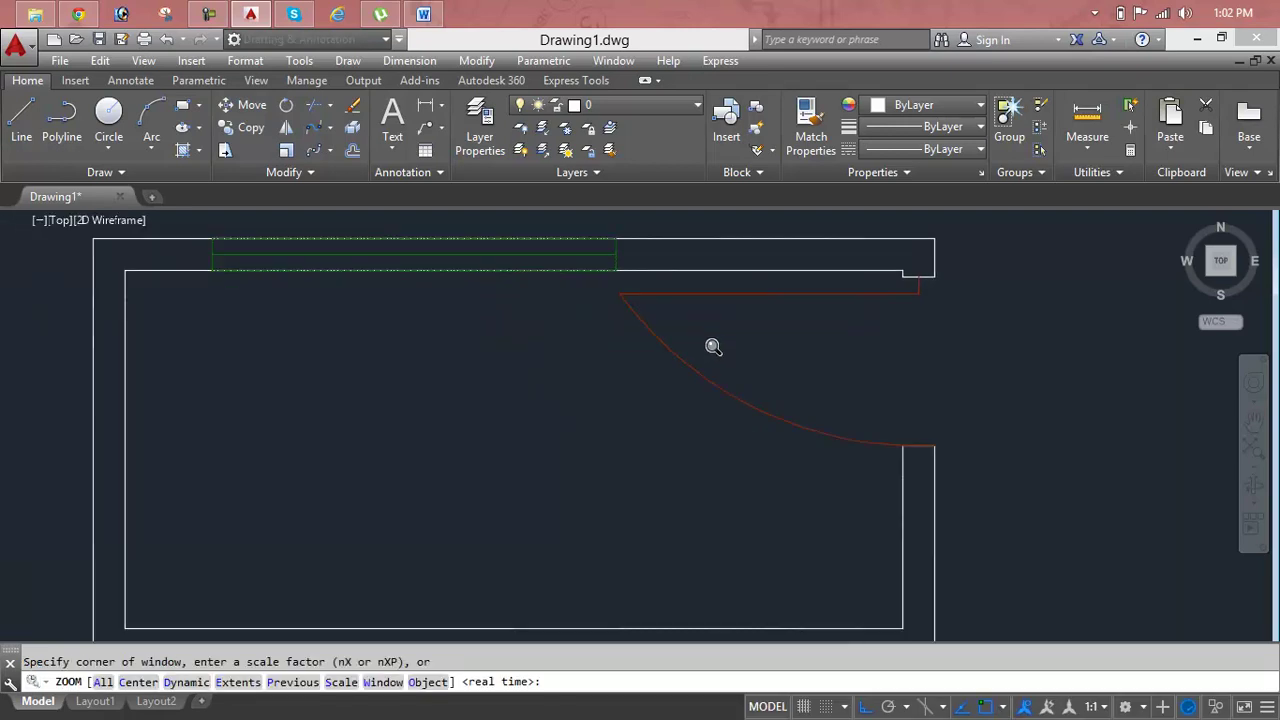
middle_click_drag(690, 371, 690, 410)
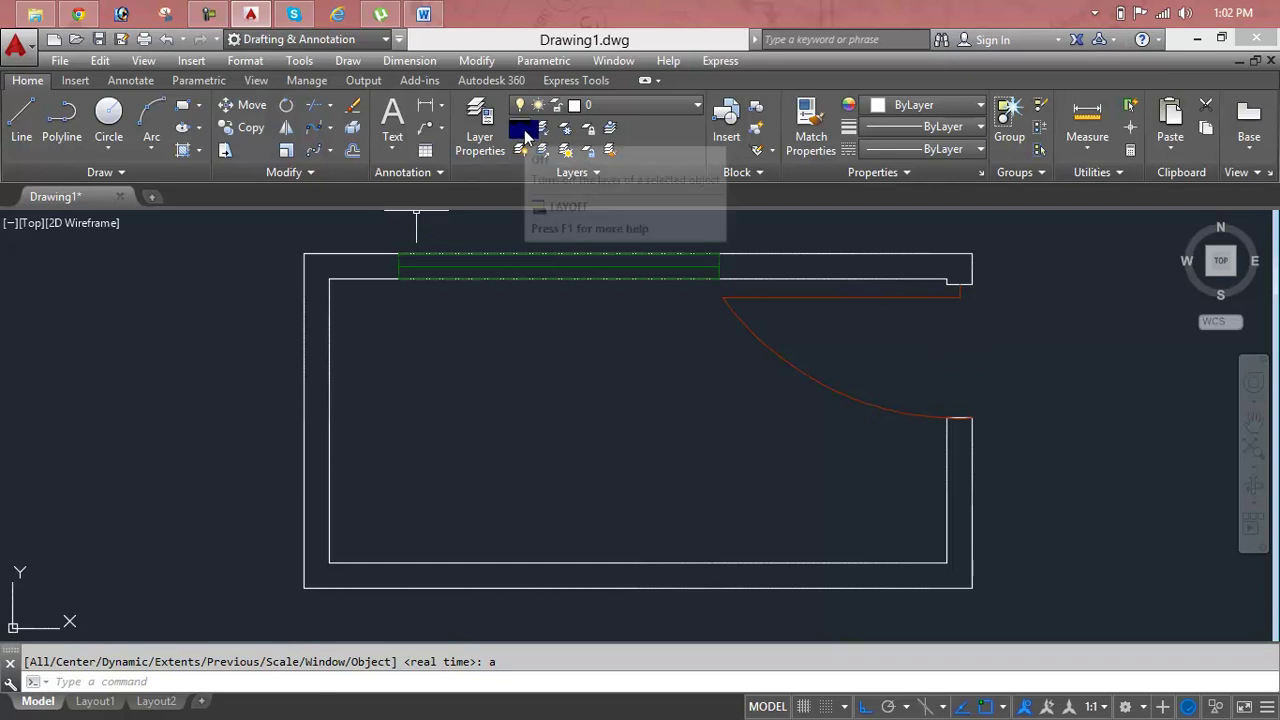
mouse_move(608, 127)
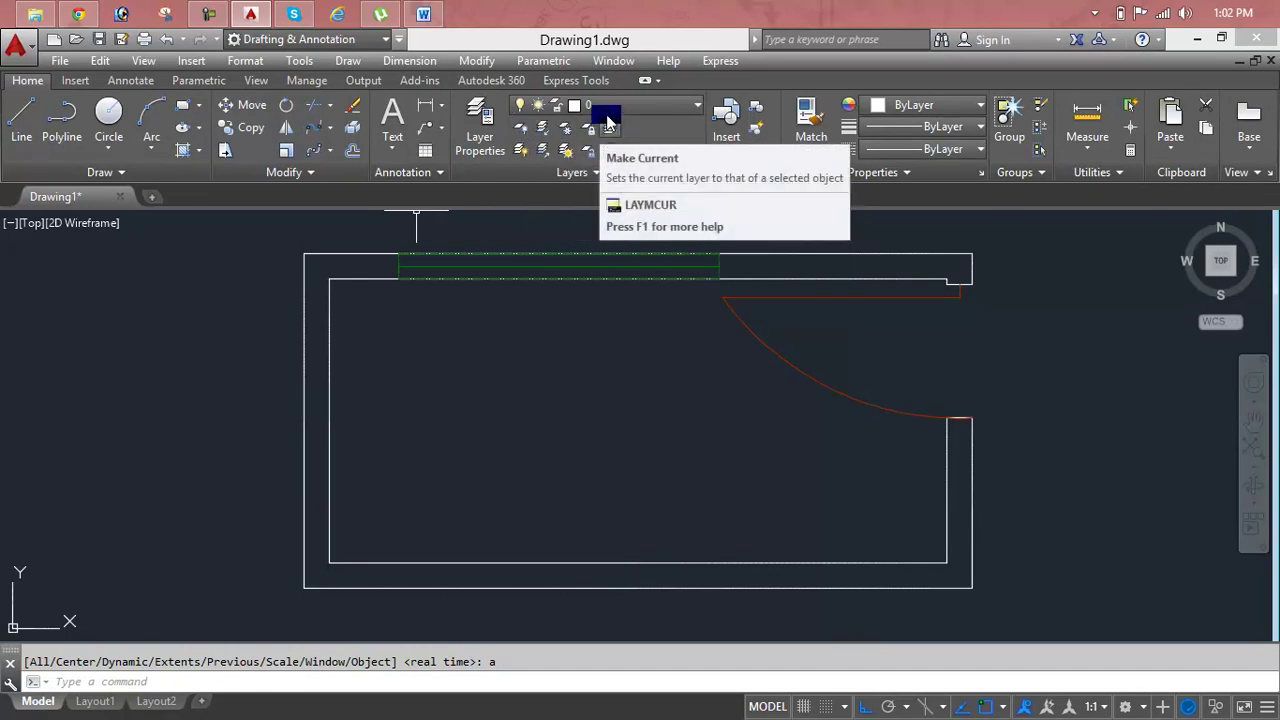
left_click(606, 112)
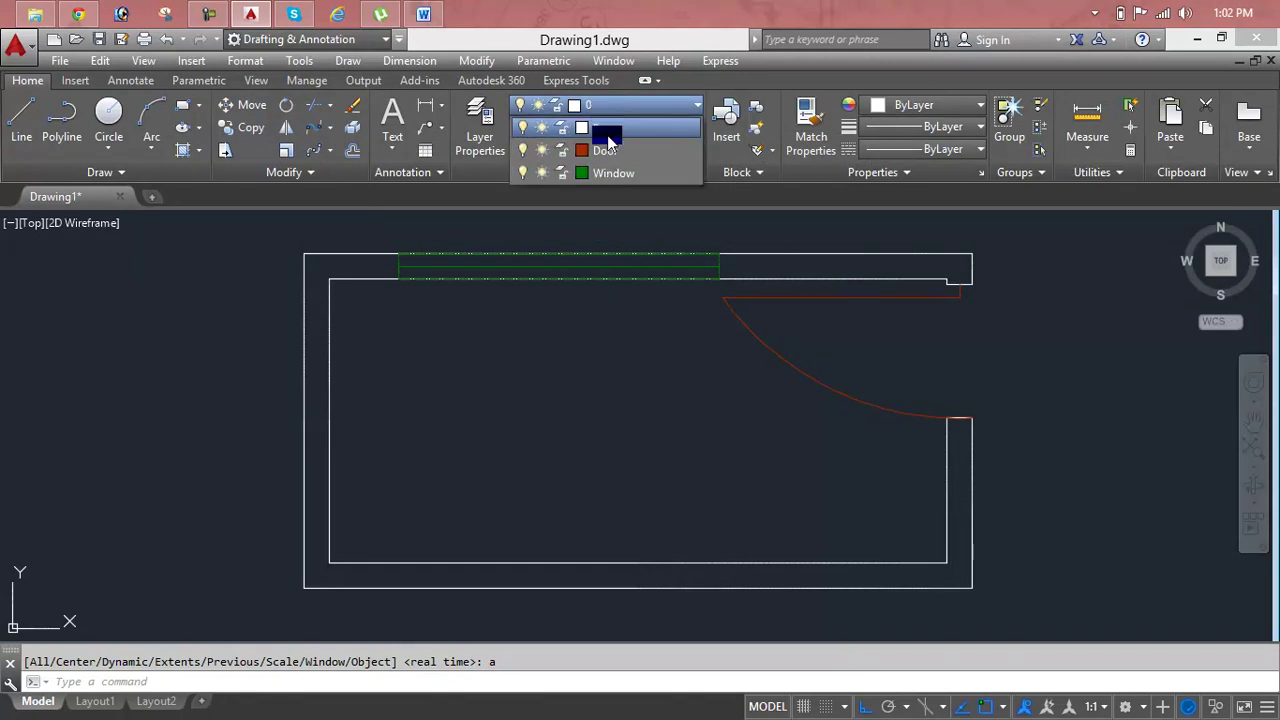
left_click(546, 502)
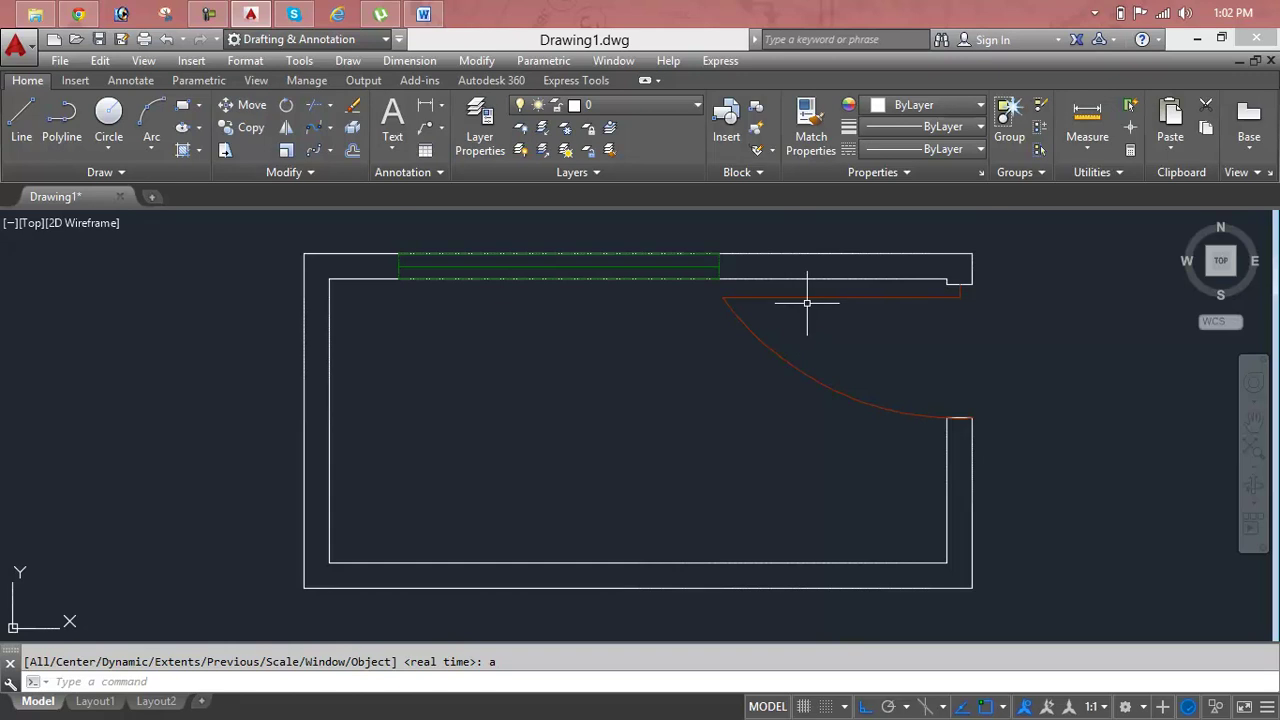
middle_click_drag(537, 460, 532, 403)
Step: Draw two vertical lines marking the lower-left opening's edges and a line up the left wall
key("Escape")
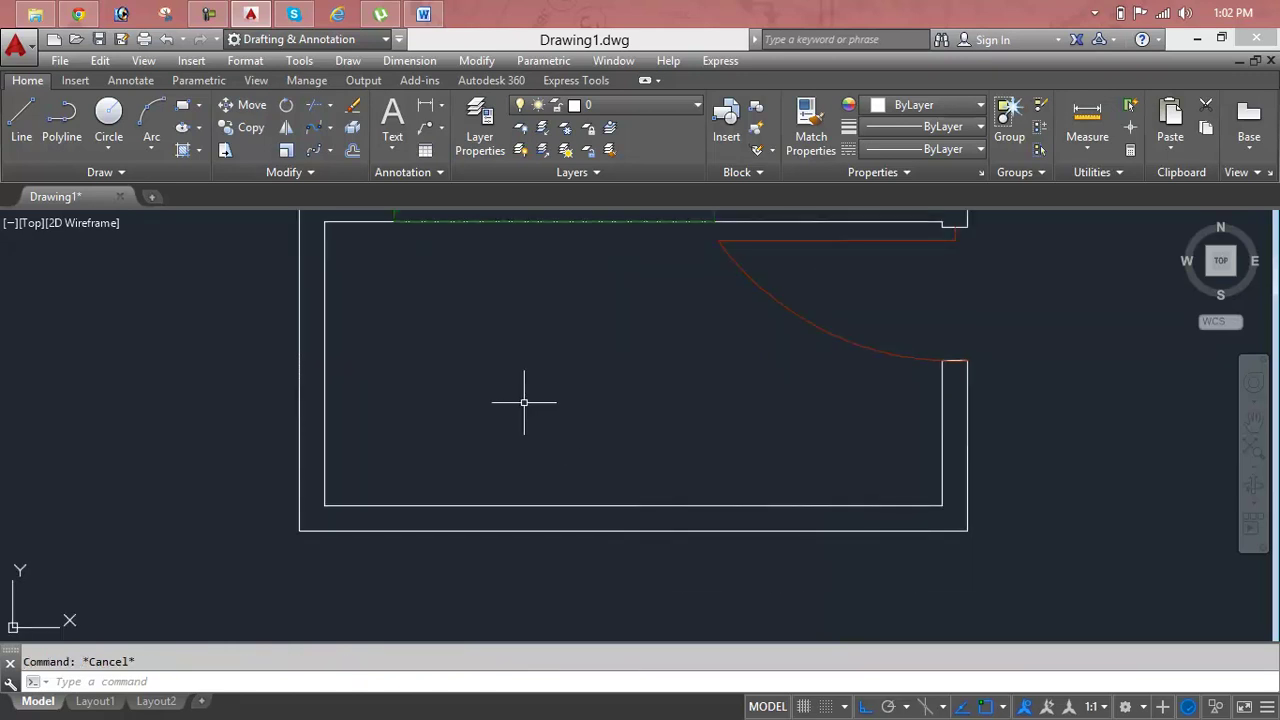
type("L")
key("Return")
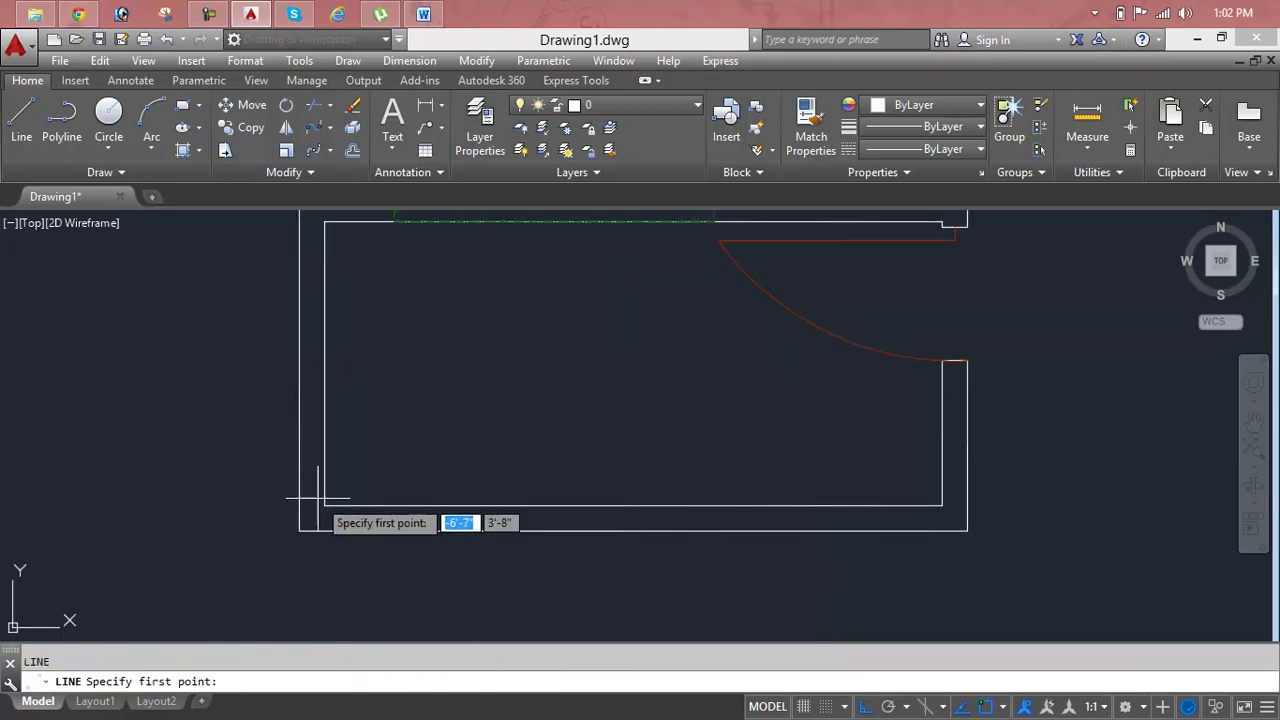
left_click(324, 505)
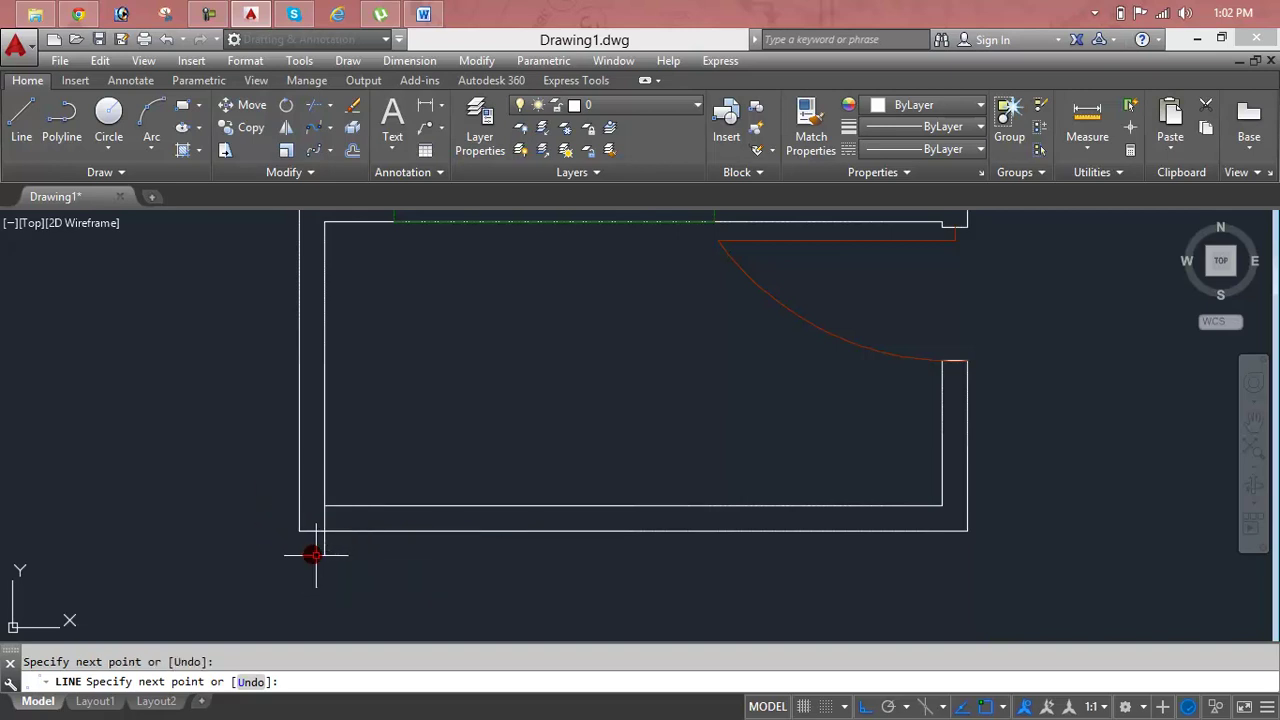
left_click(324, 553)
key("Return")
key("Return")
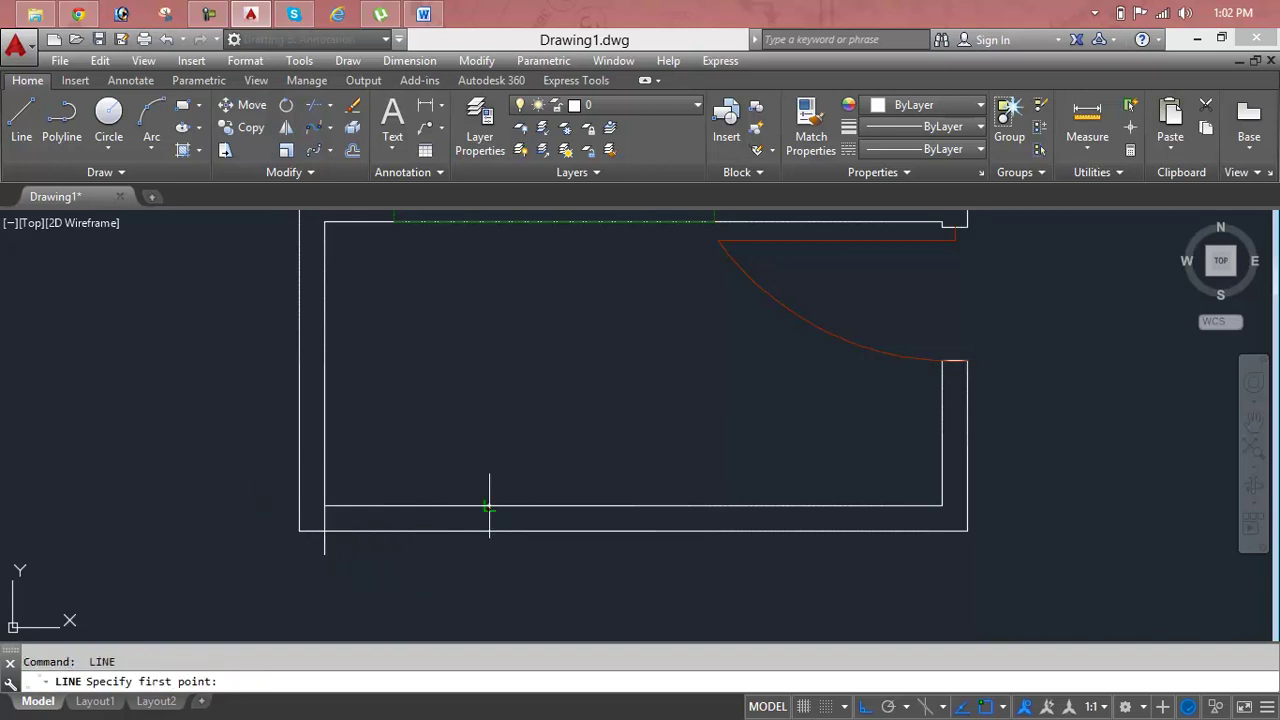
left_click(489, 506)
left_click(489, 559)
key("Return")
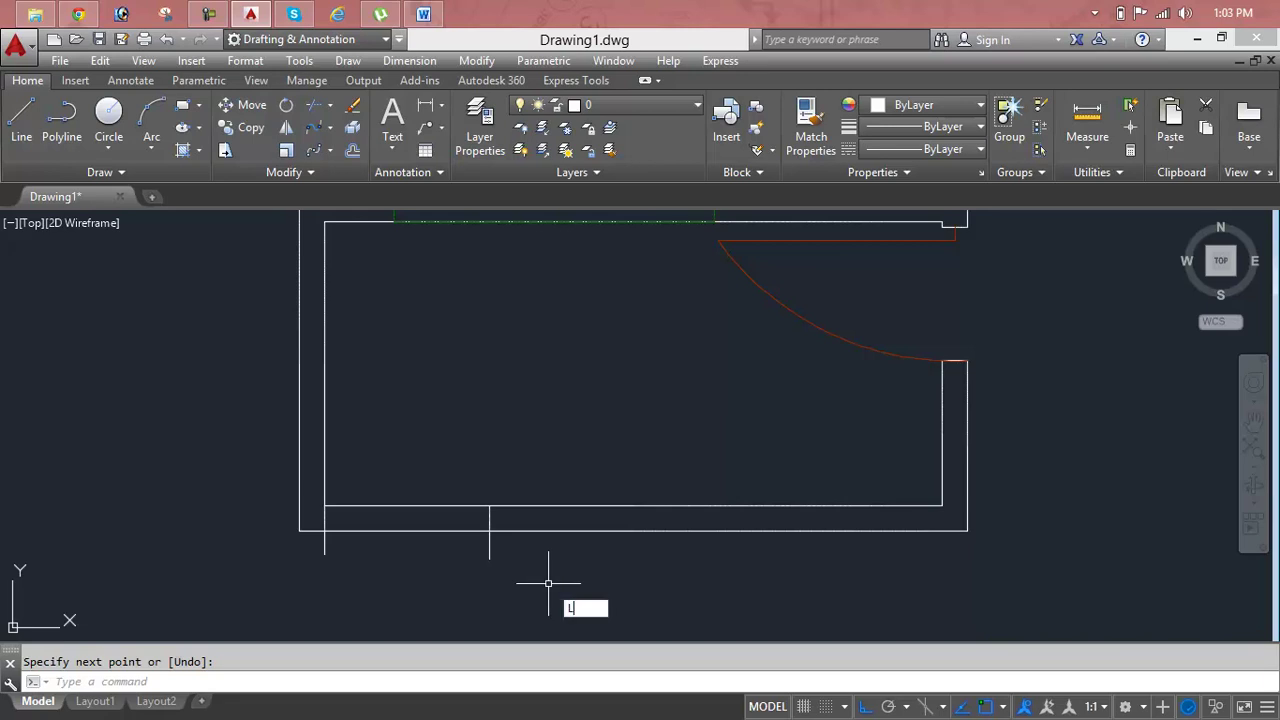
key("Return")
left_click(347, 531)
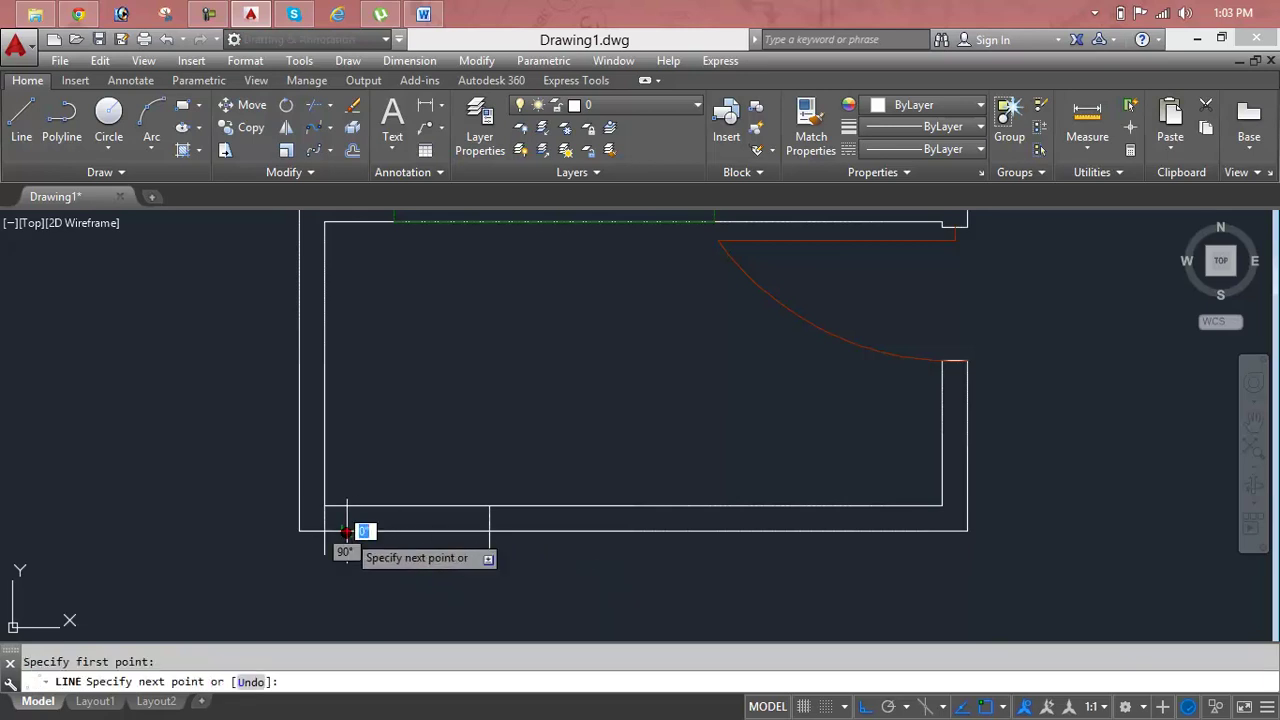
left_click(407, 299)
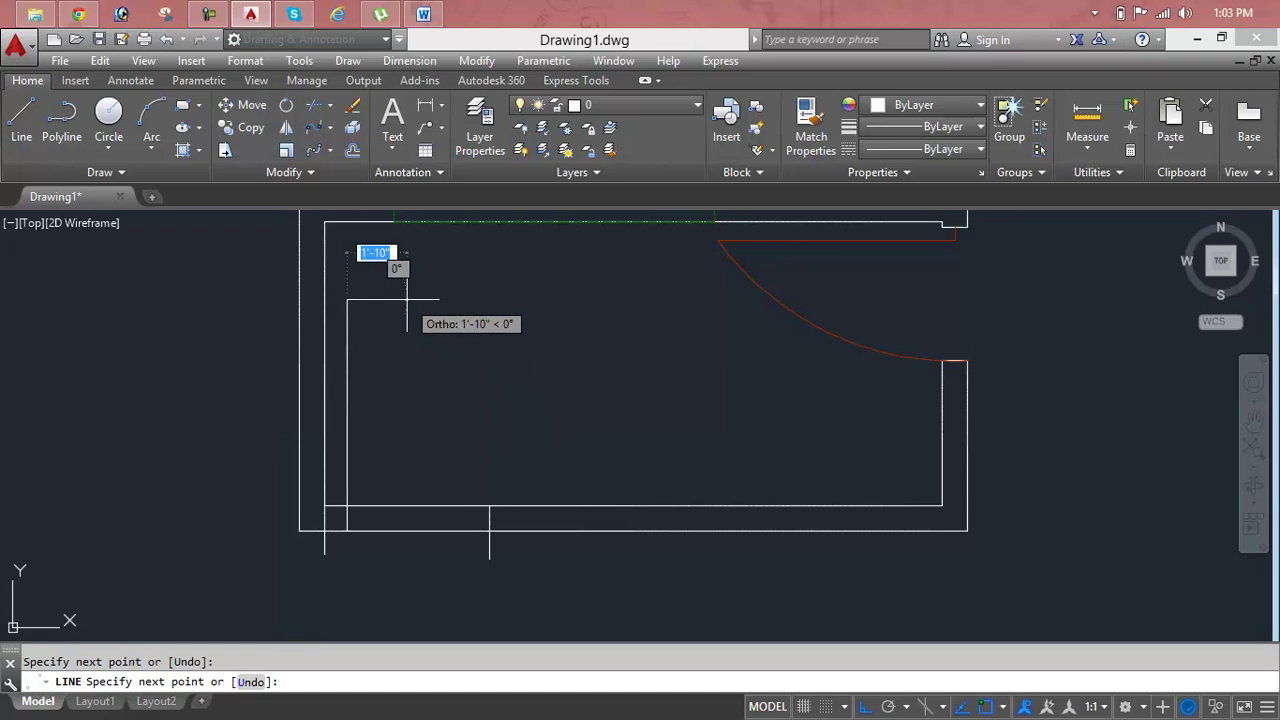
key("Escape")
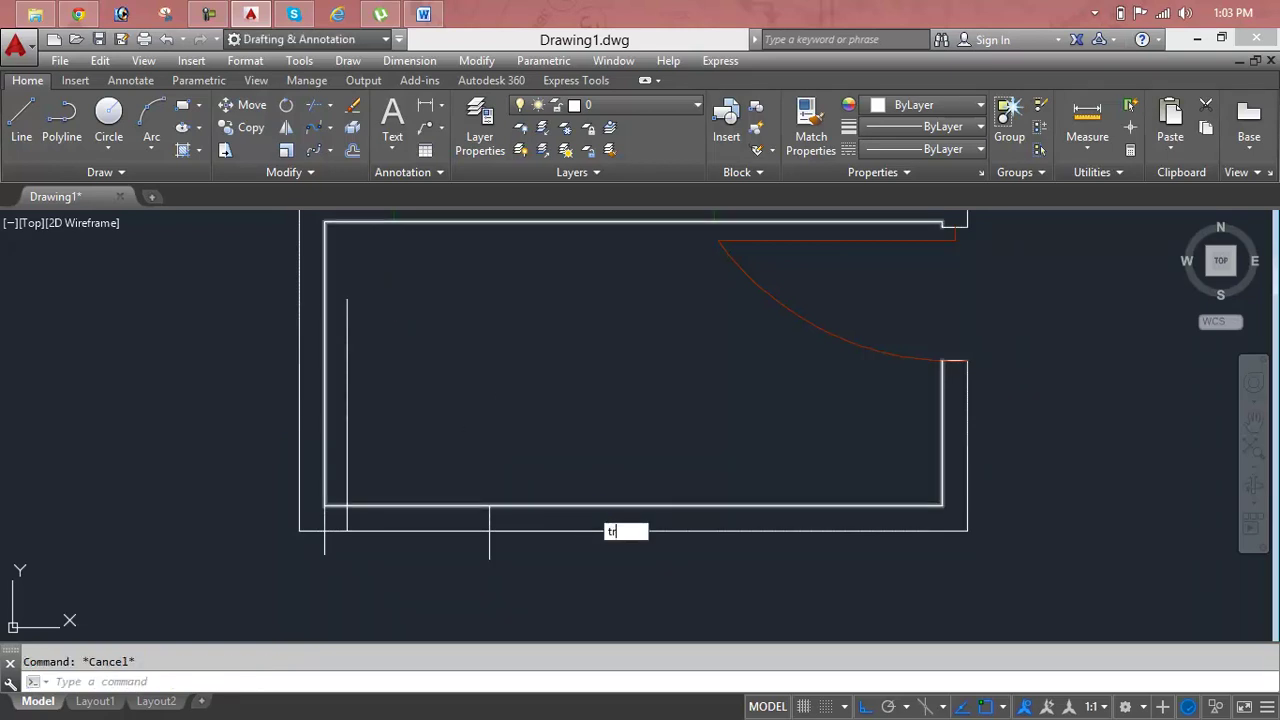
Step: Trim the bottom wall between the new lines and erase the leftover short vertical segment
key("Return")
key("Return")
left_click(463, 457)
left_click(391, 611)
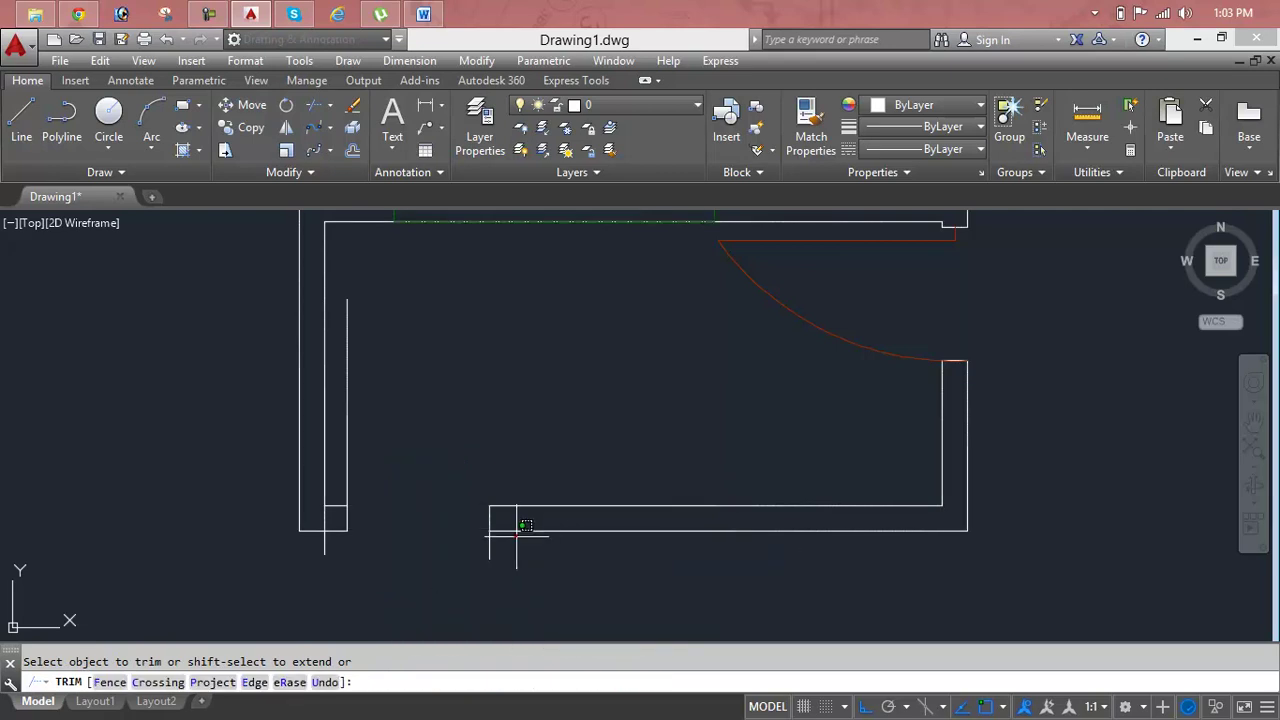
left_click(517, 534)
left_click(300, 571)
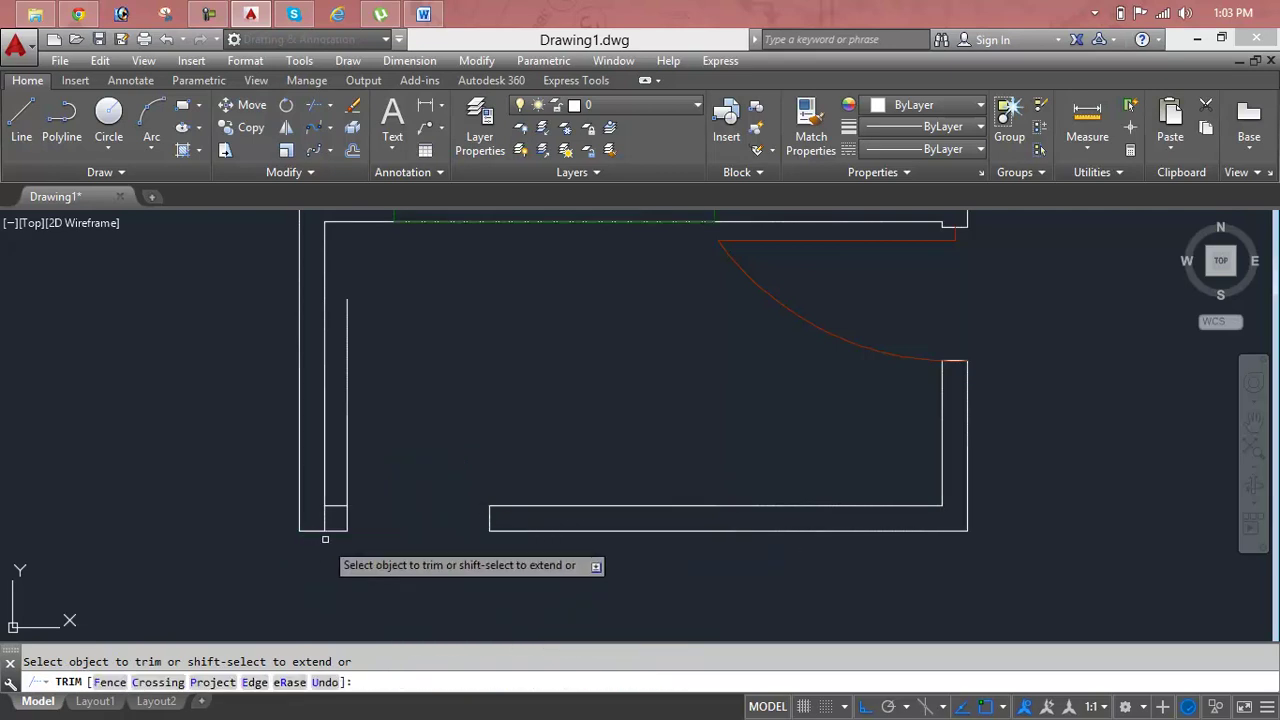
left_click(347, 518)
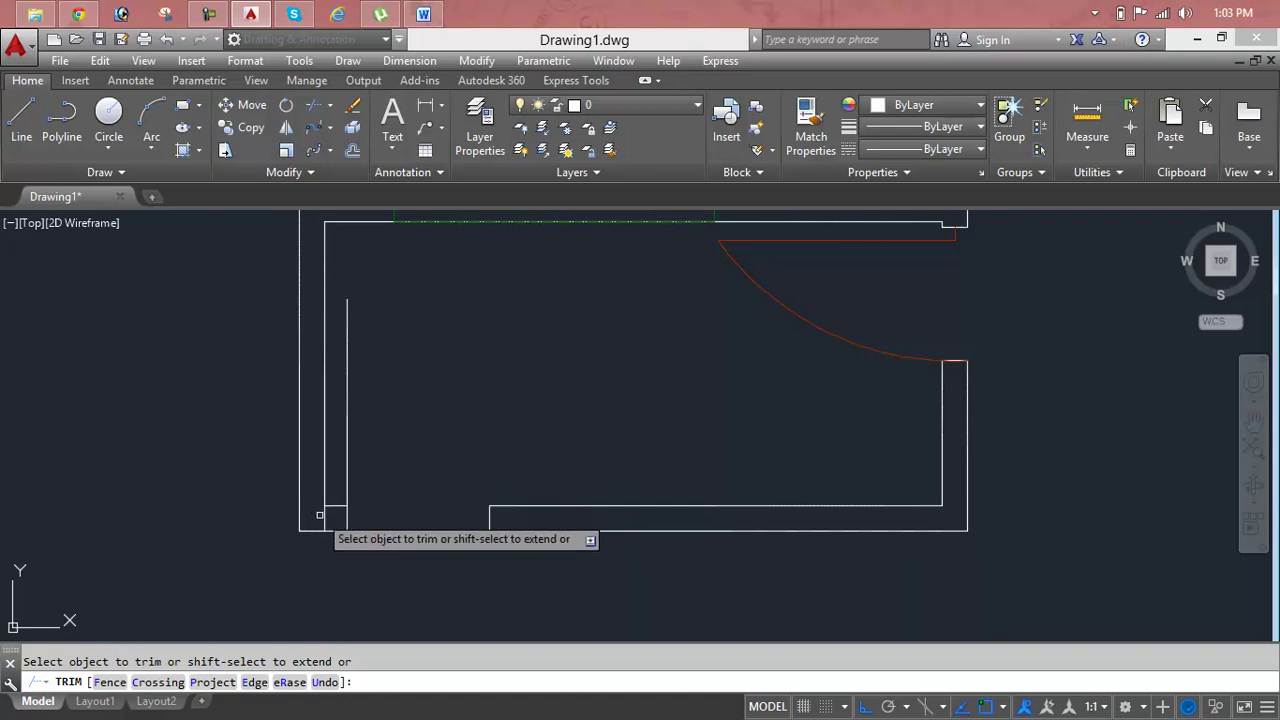
key("Escape")
left_click(324, 518)
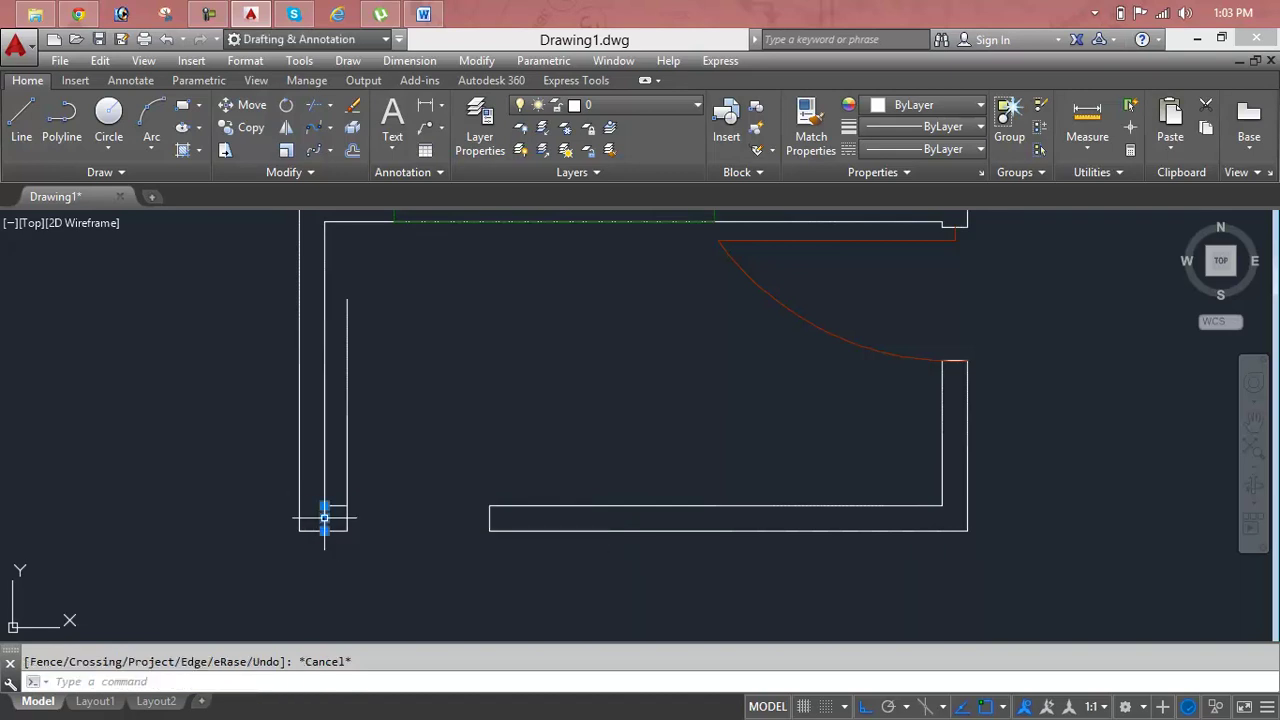
key("Delete")
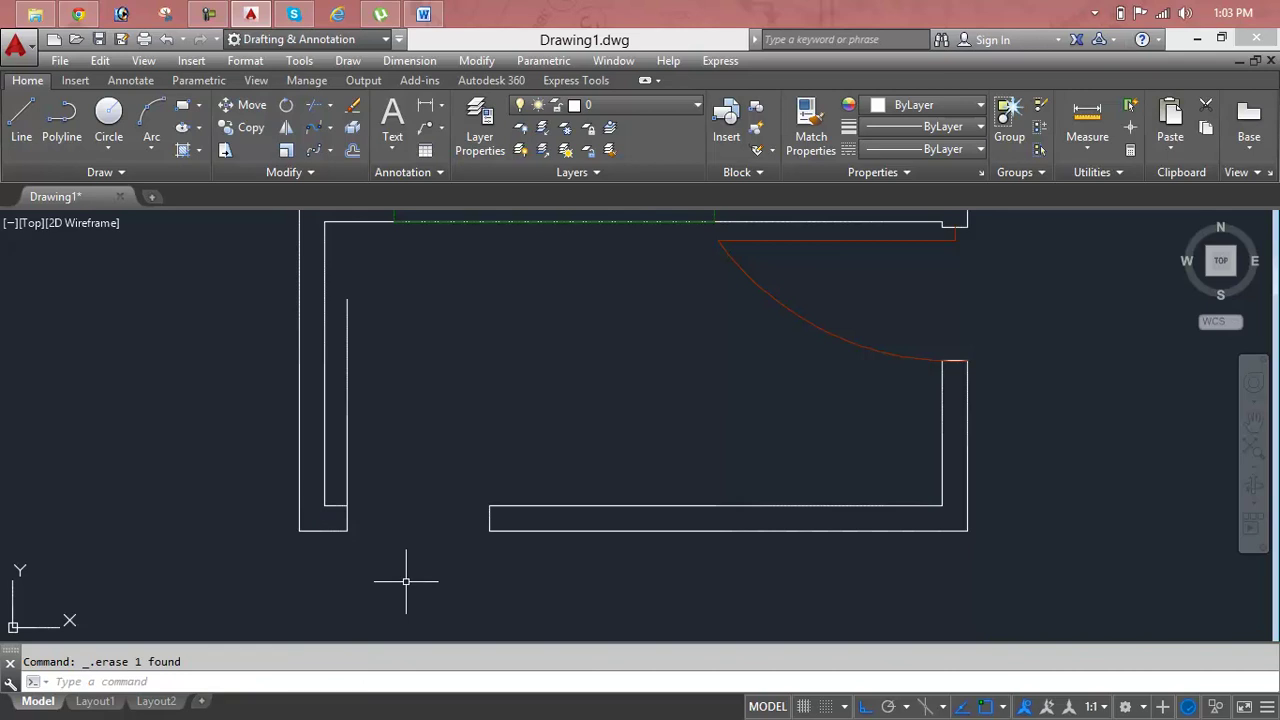
Step: Draw a three-point arc from the bottom wall's end up to the top of the left door line
type("a")
key("Return")
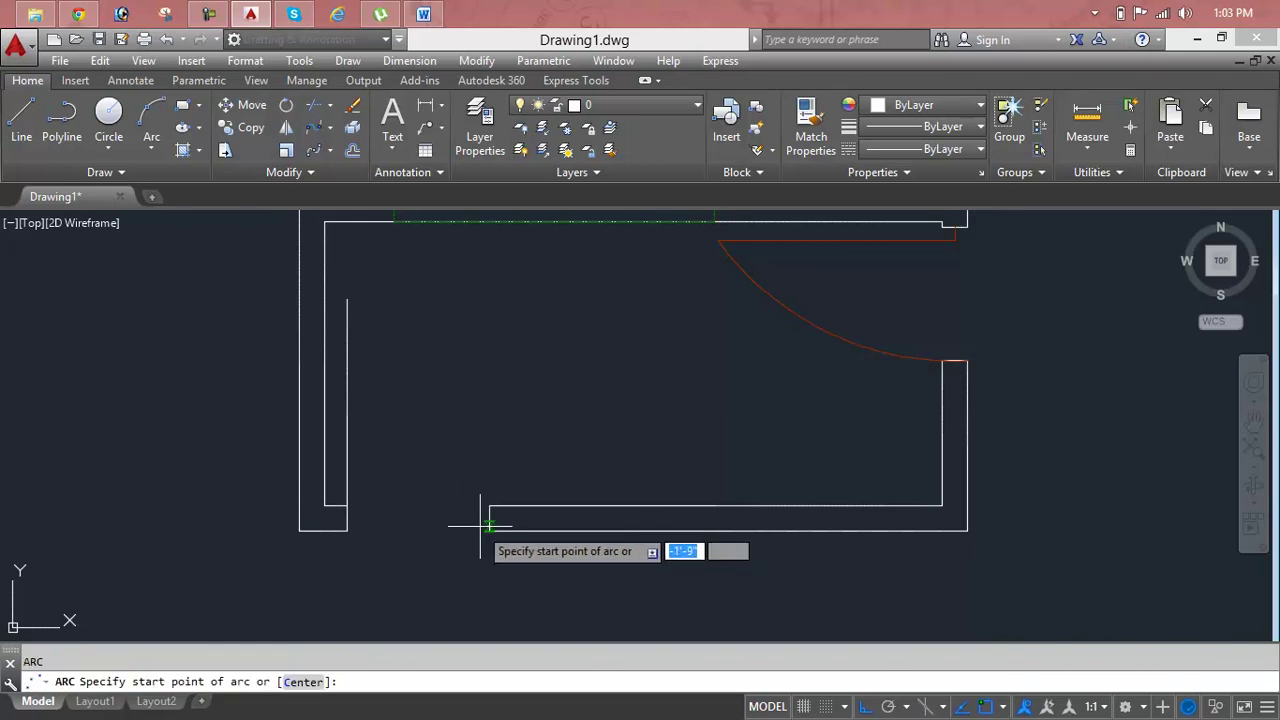
left_click(489, 522)
left_click(489, 503)
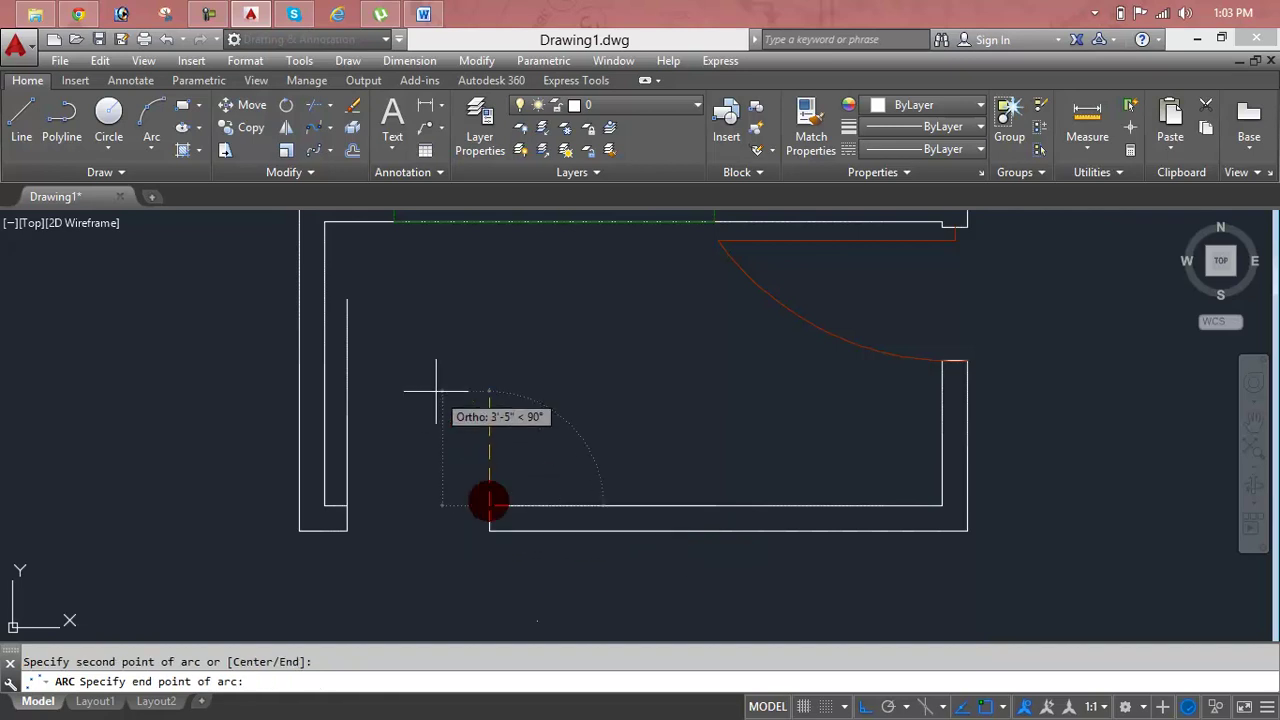
left_click(347, 299)
key("Escape")
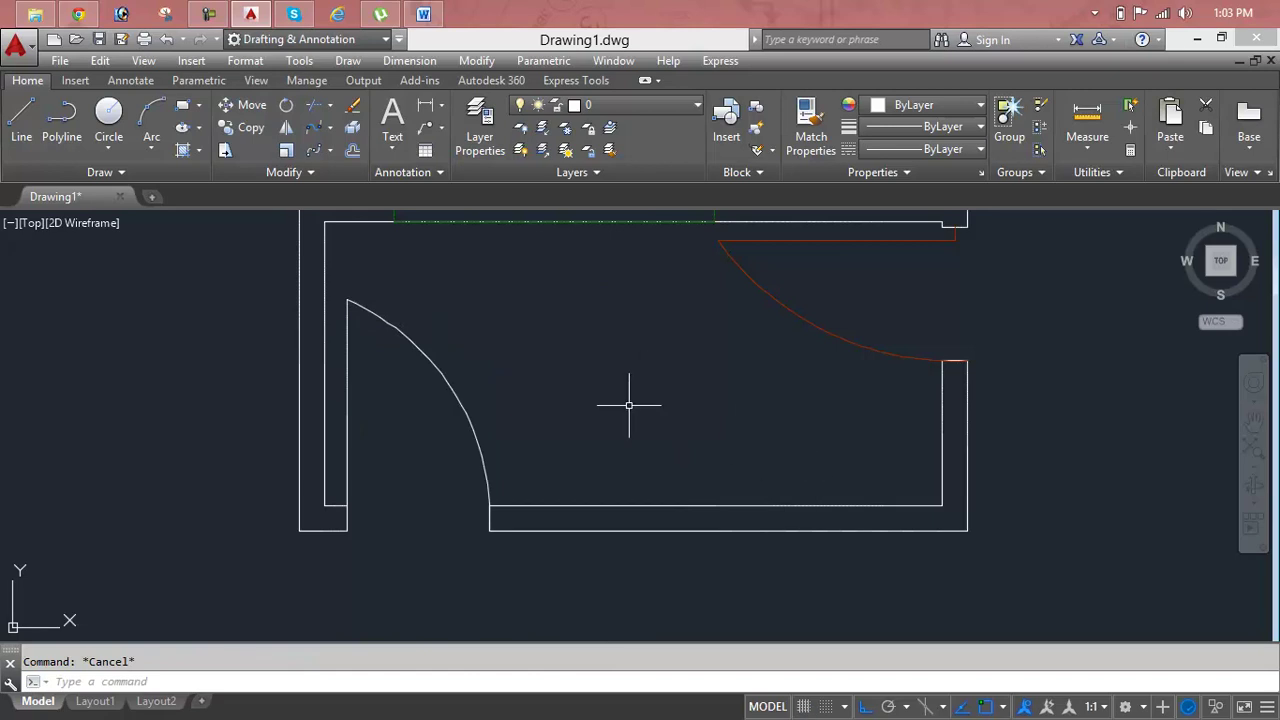
Step: Create layer Door1 with colour 36, then select the lower-left door arc and vertical line
left_click(476, 152)
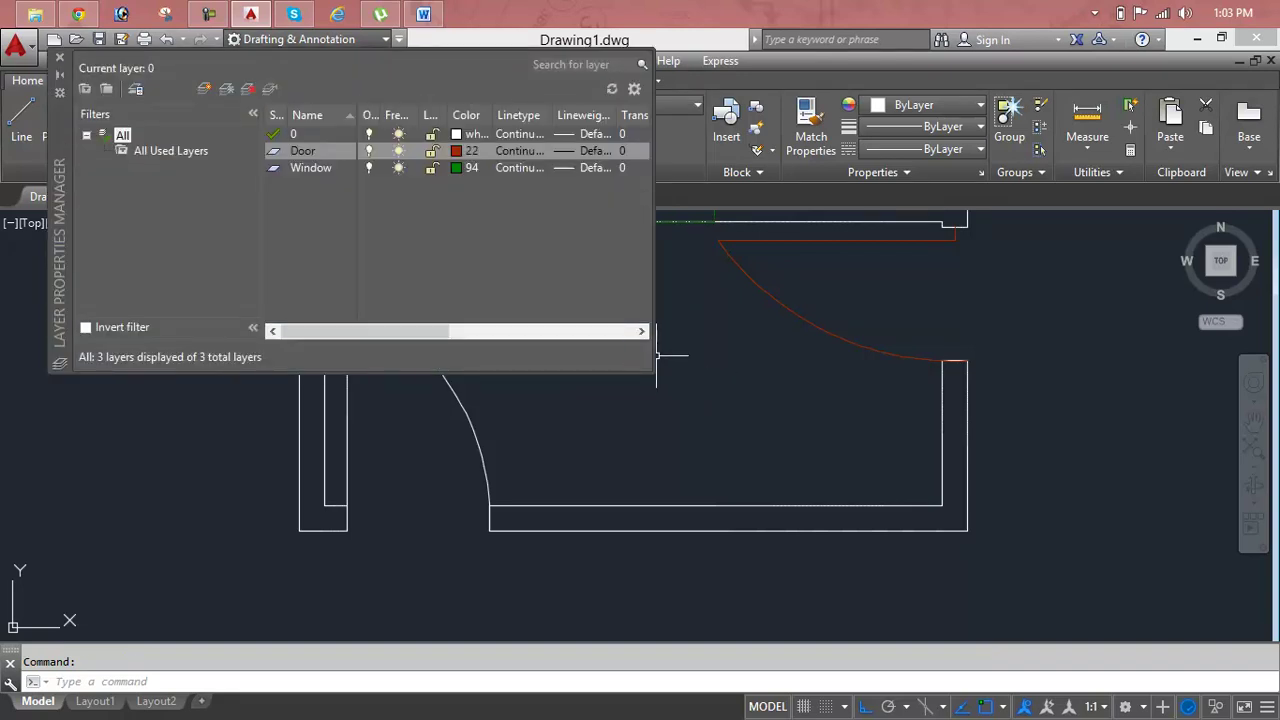
left_click(203, 91)
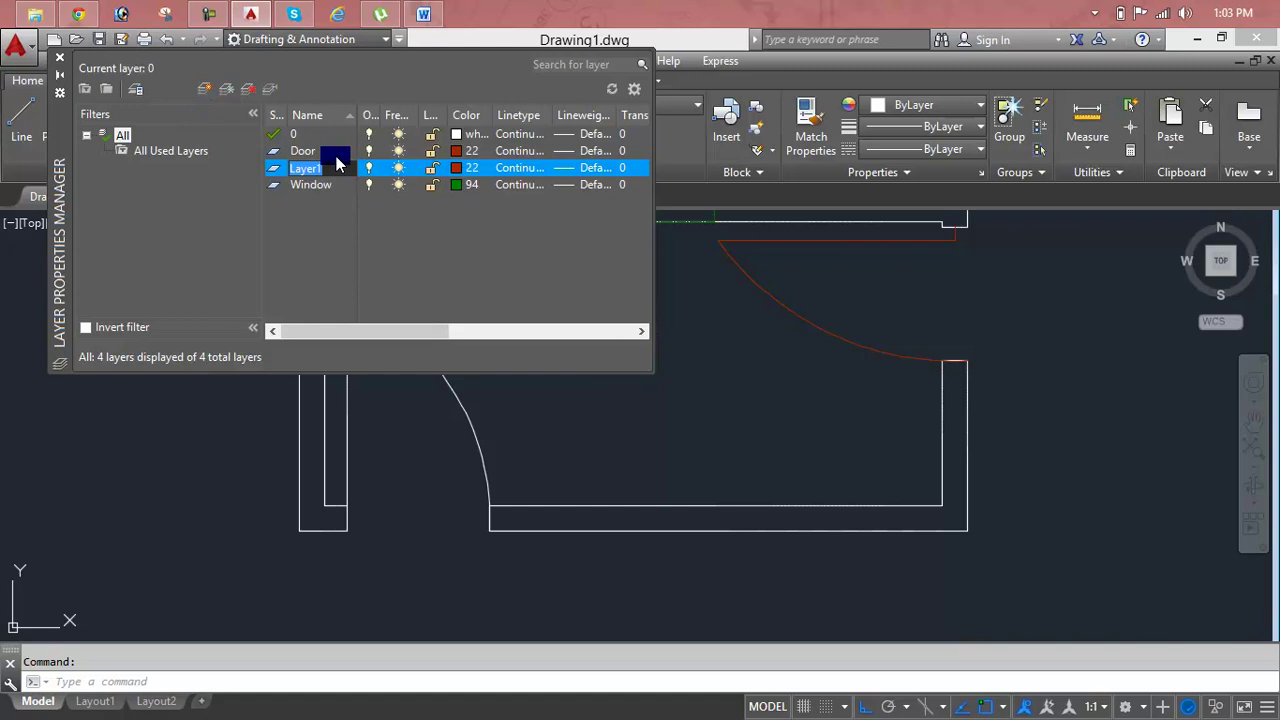
type("Door1")
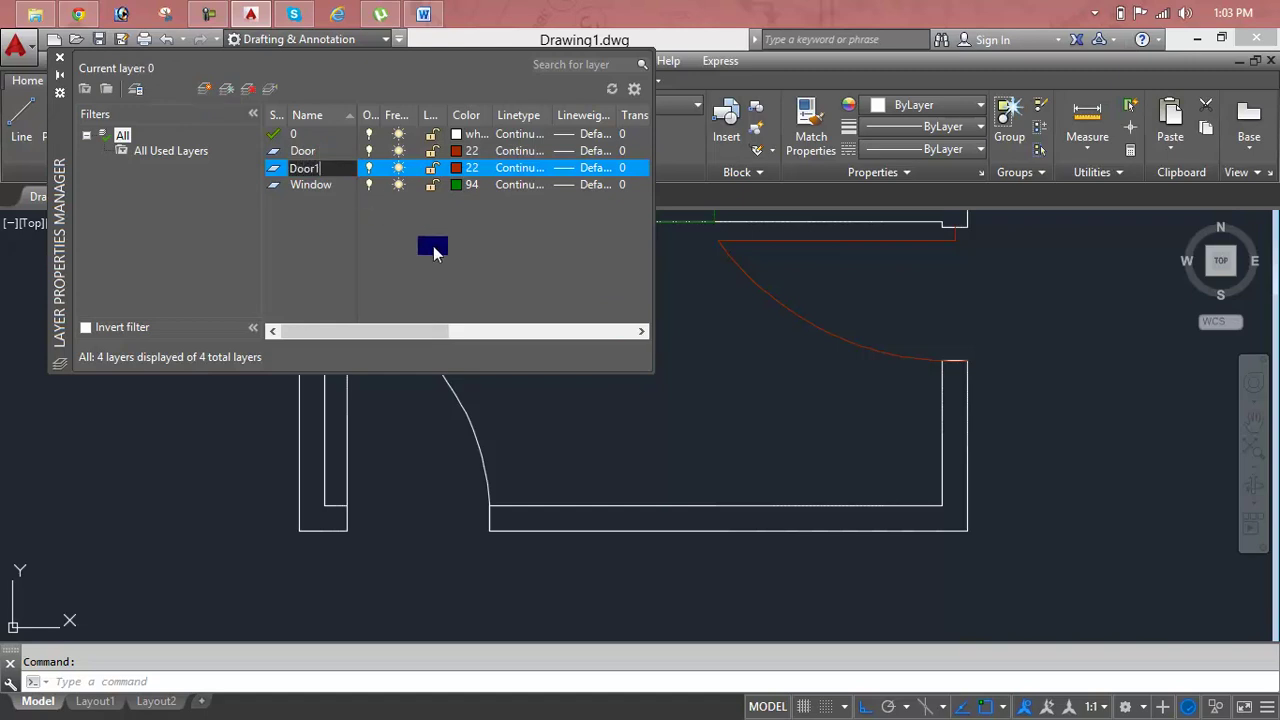
left_click(457, 167)
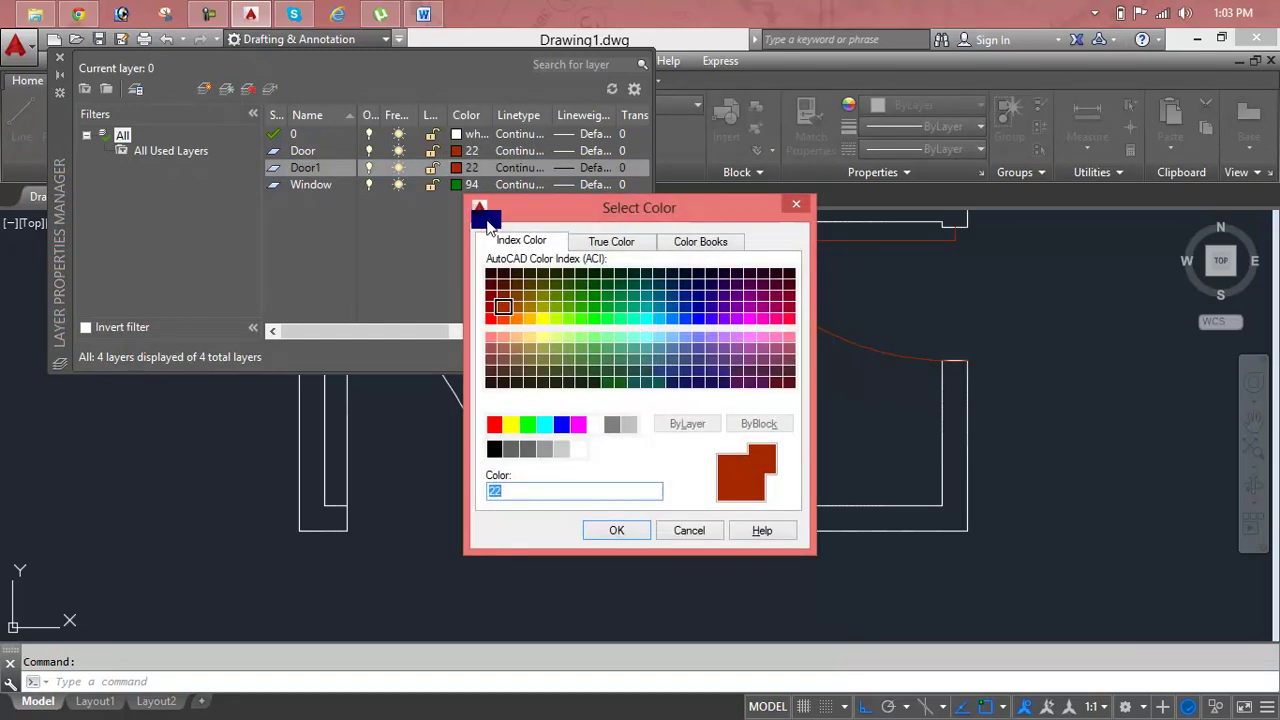
left_click(515, 286)
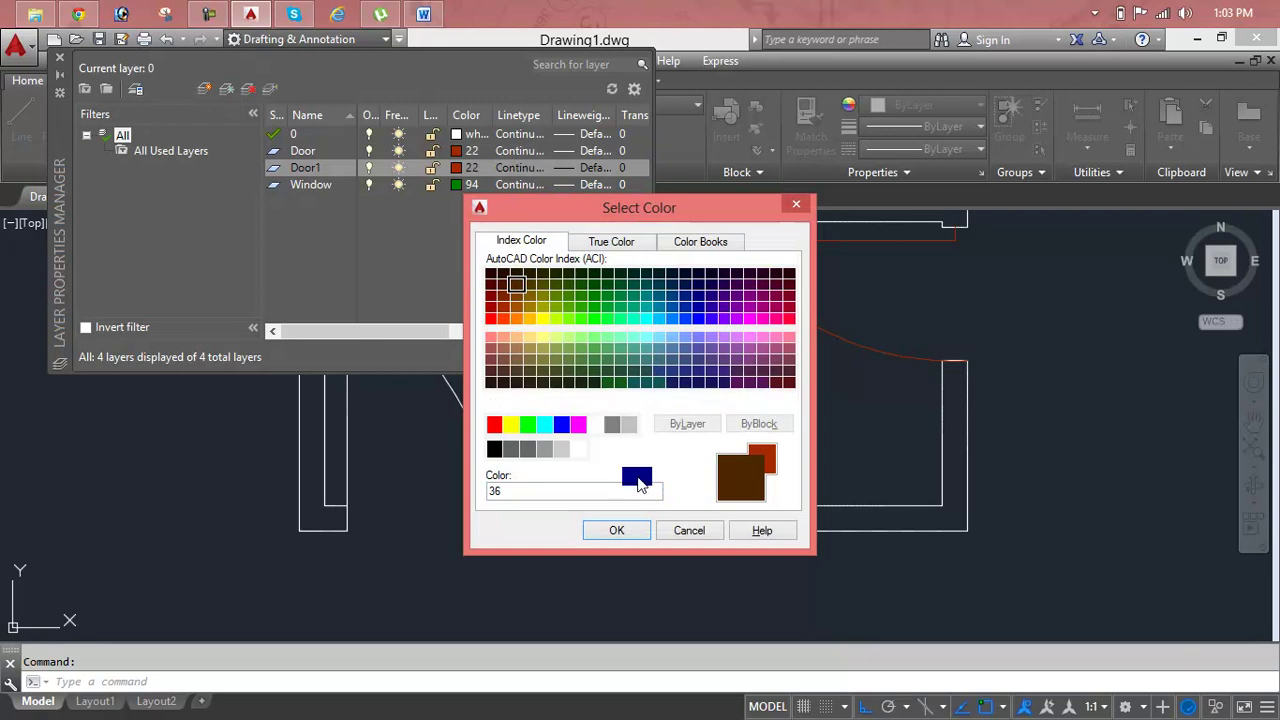
left_click(626, 532)
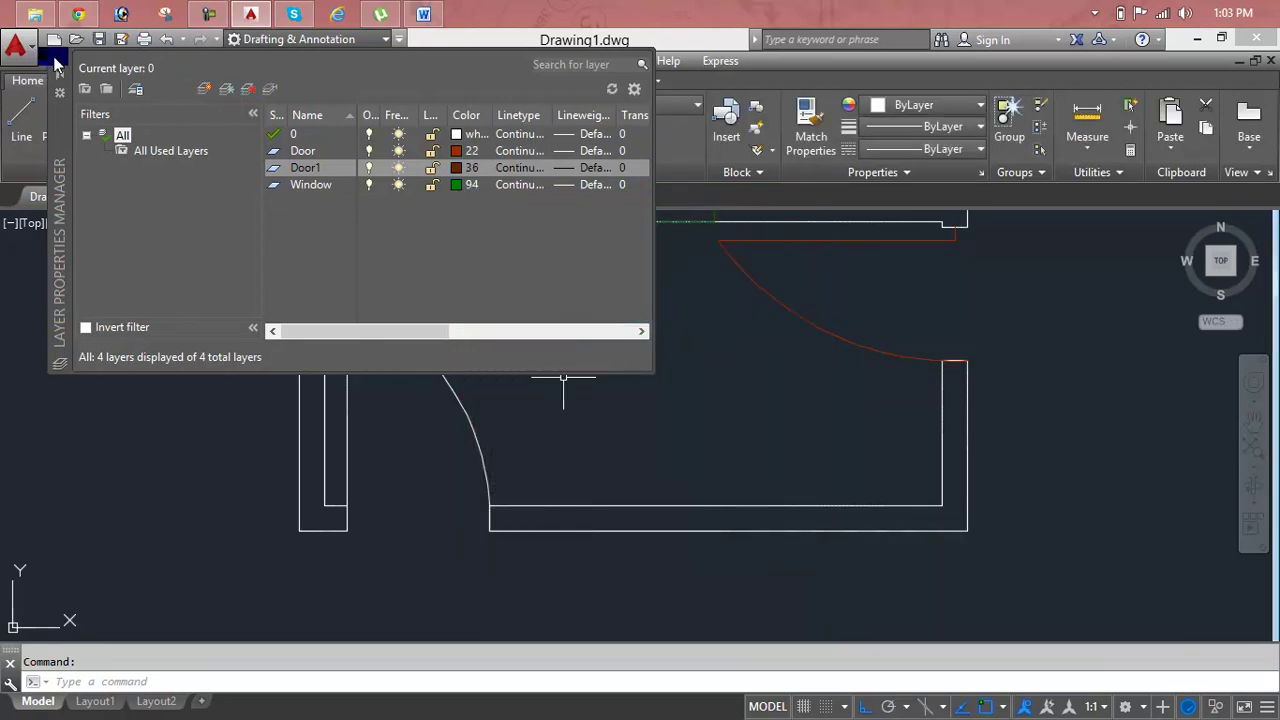
left_click(55, 65)
left_click(473, 457)
left_click(345, 462)
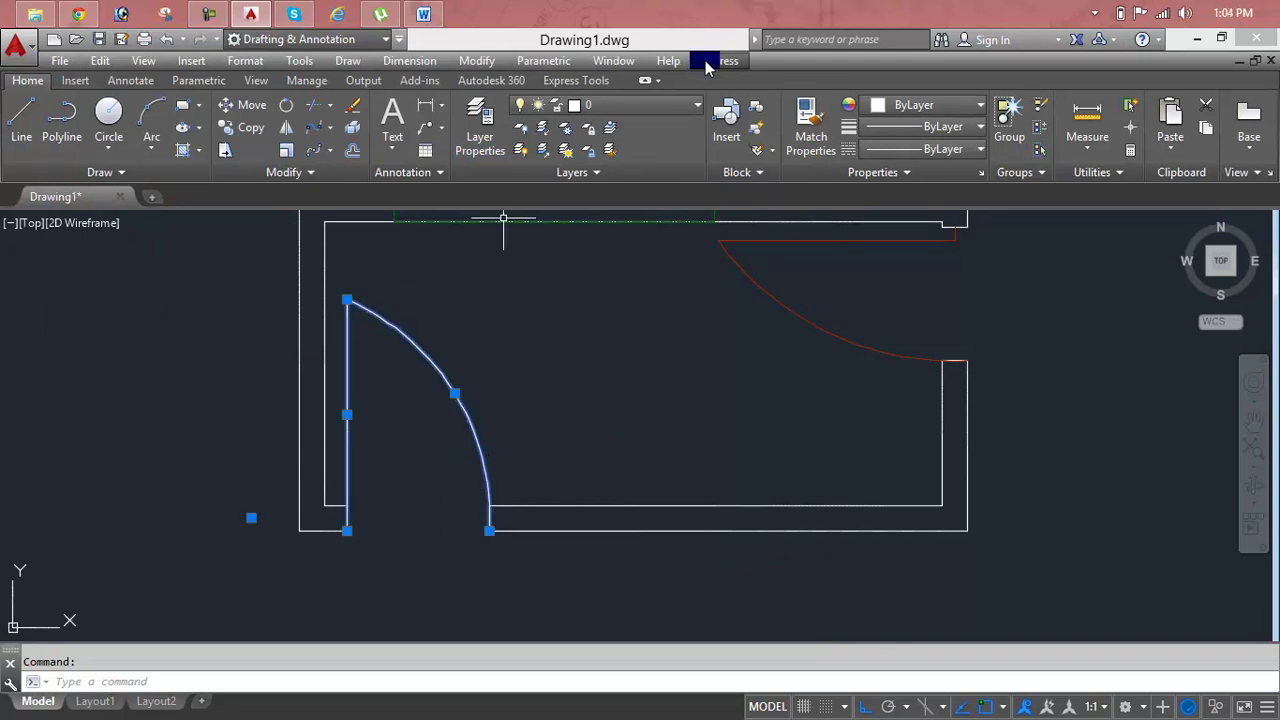
Step: Move the selected door arc and vertical line onto the Door1 layer
left_click(668, 105)
left_click(652, 163)
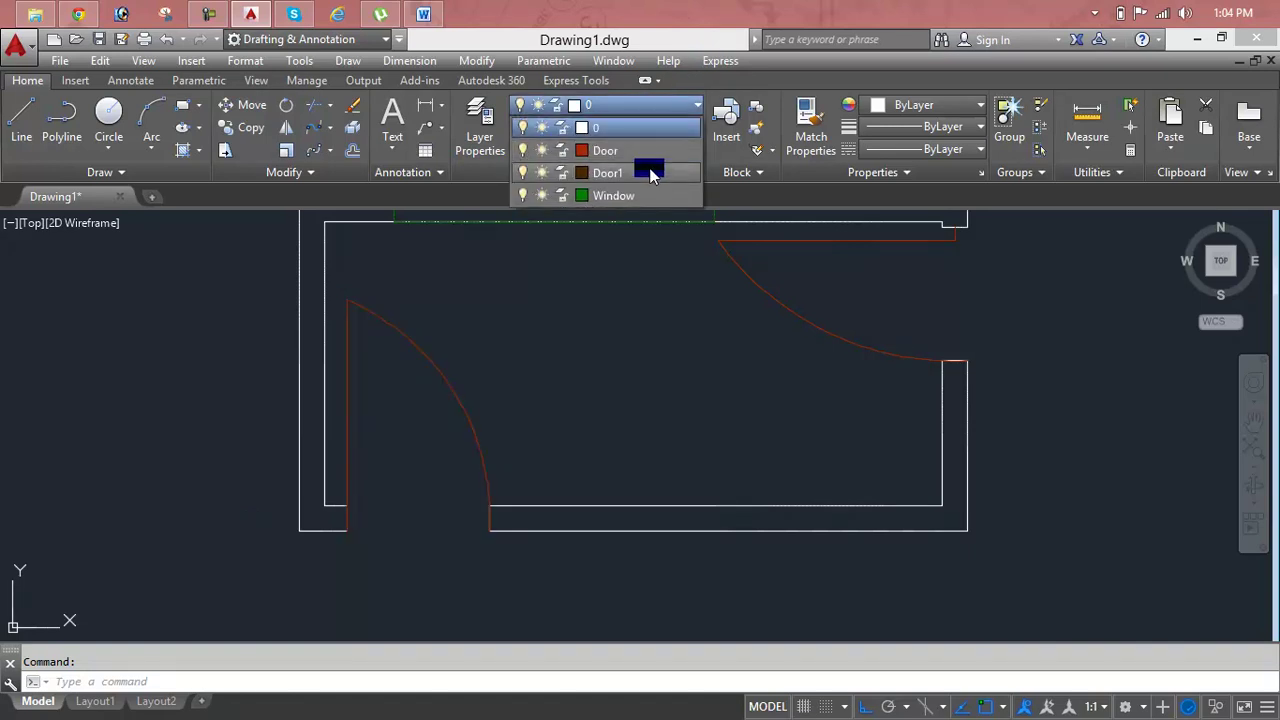
left_click(648, 173)
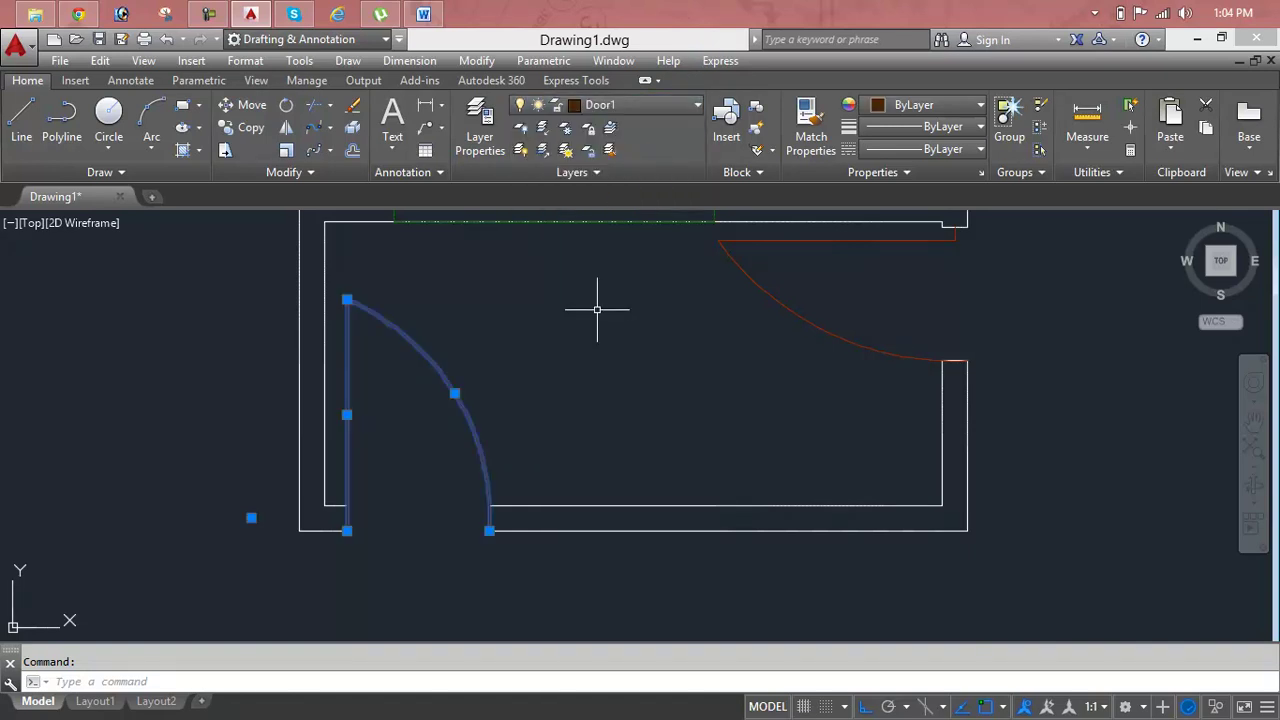
left_click(648, 673)
type("LAYER")
key("Escape")
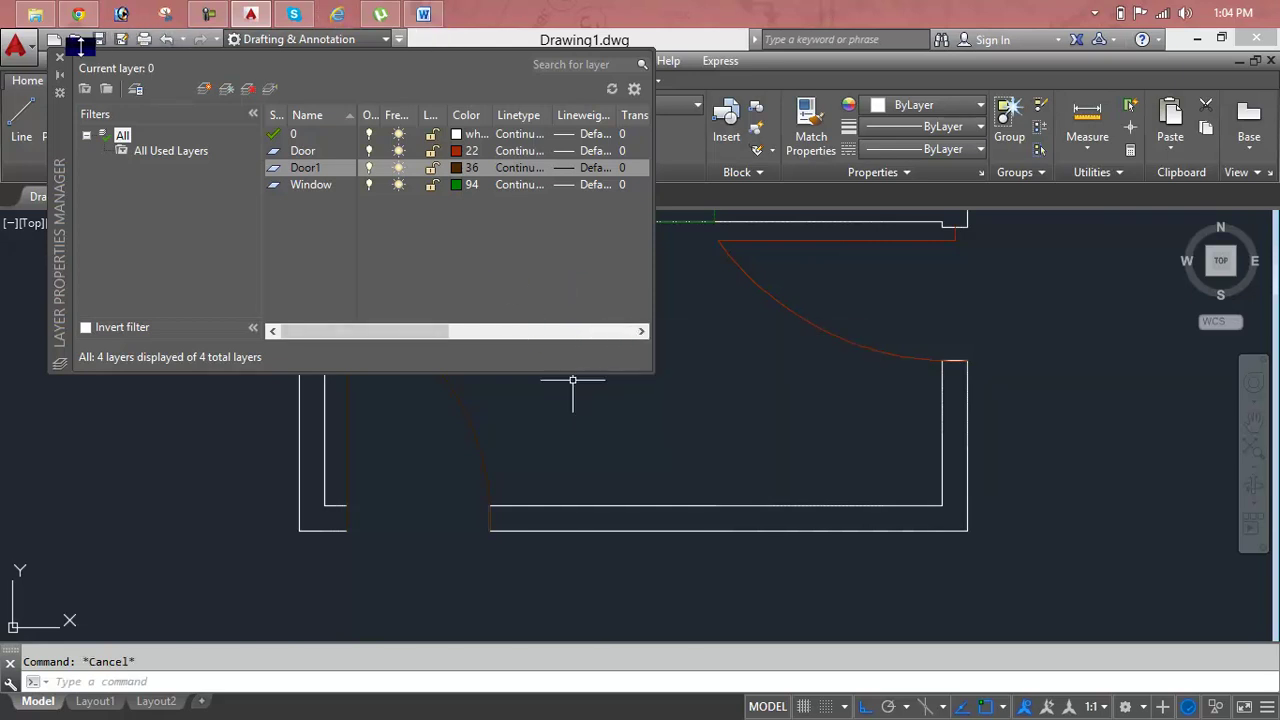
Step: Check Door1's colour in Layer Properties without changes, then reselect the door arc and line
left_click(59, 57)
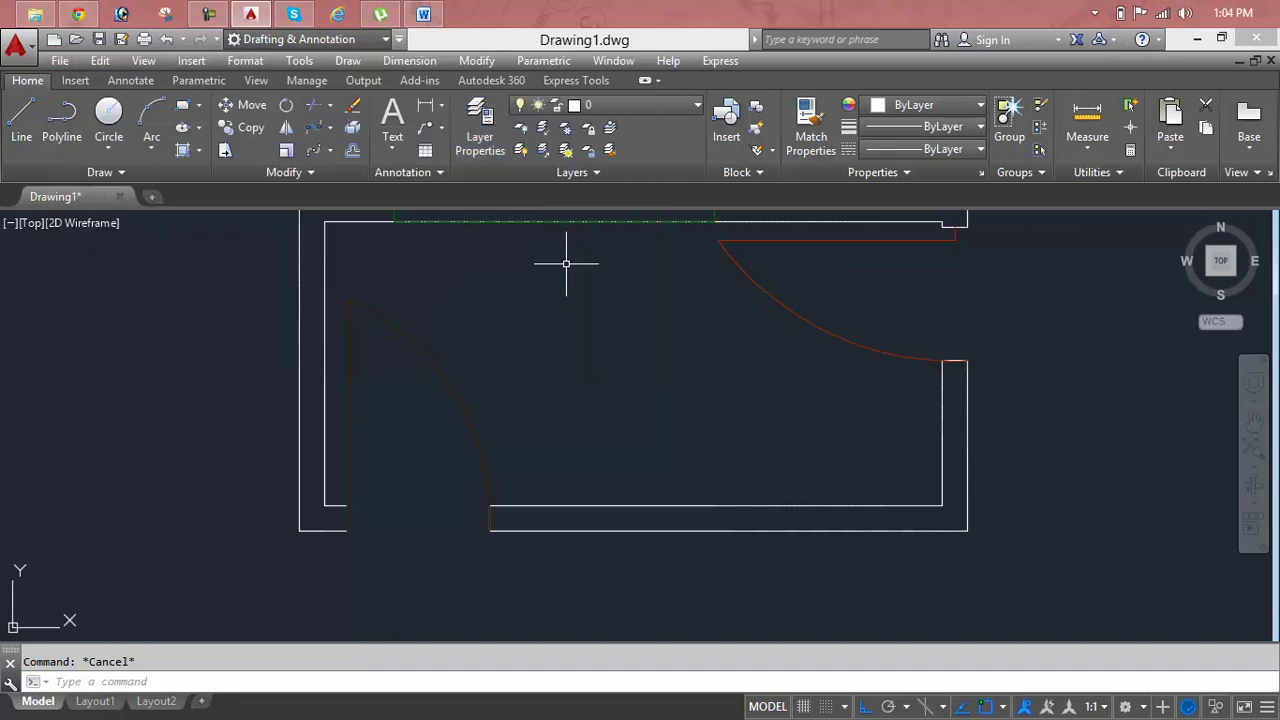
type("layer")
key("Return")
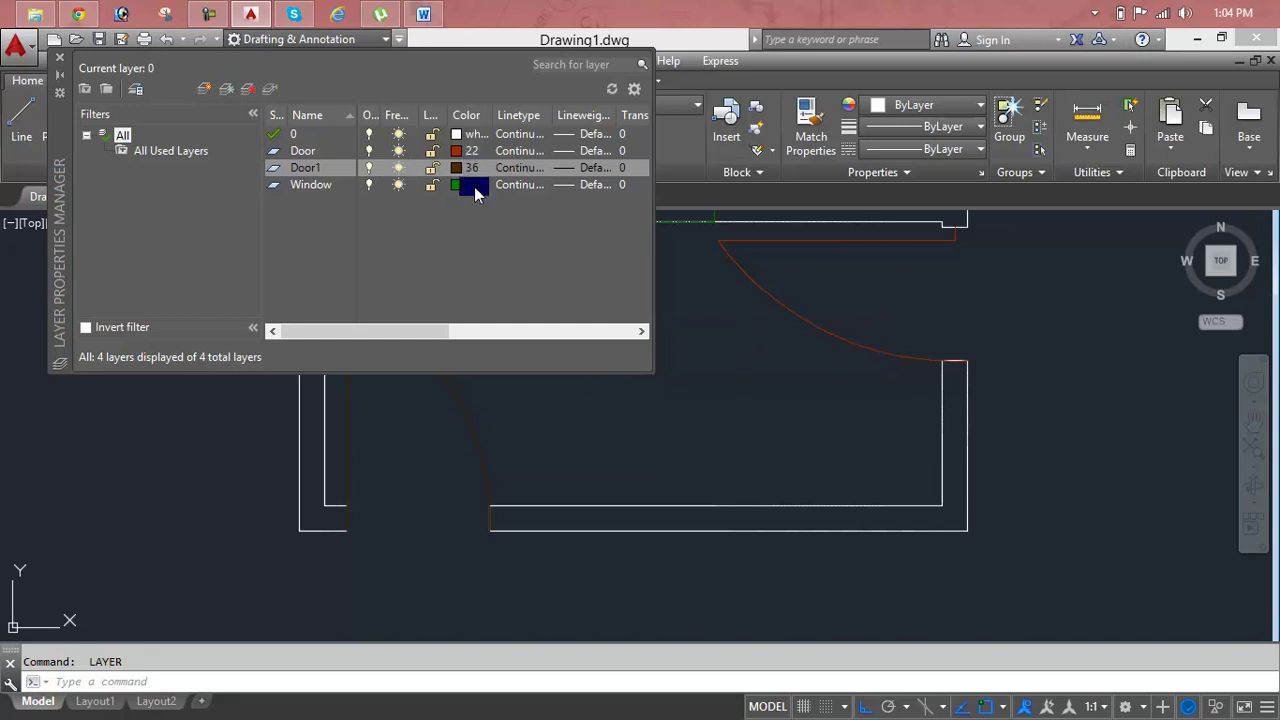
left_click(462, 172)
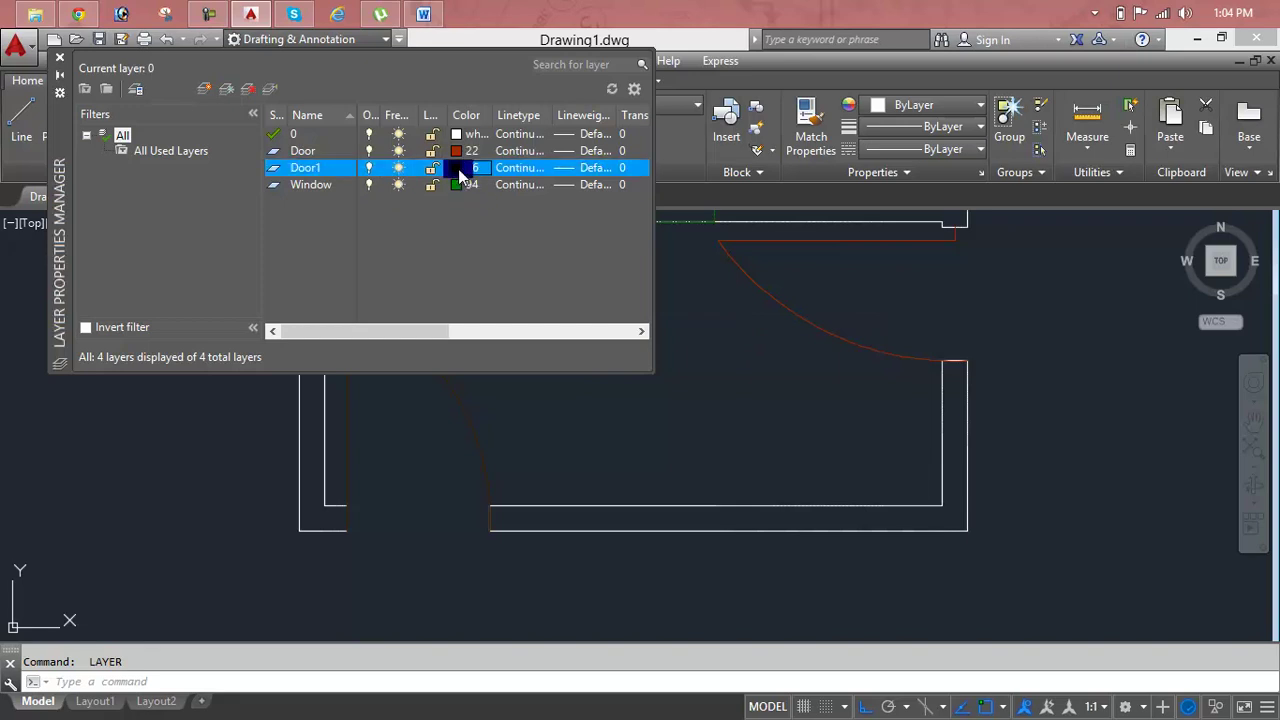
left_click(462, 172)
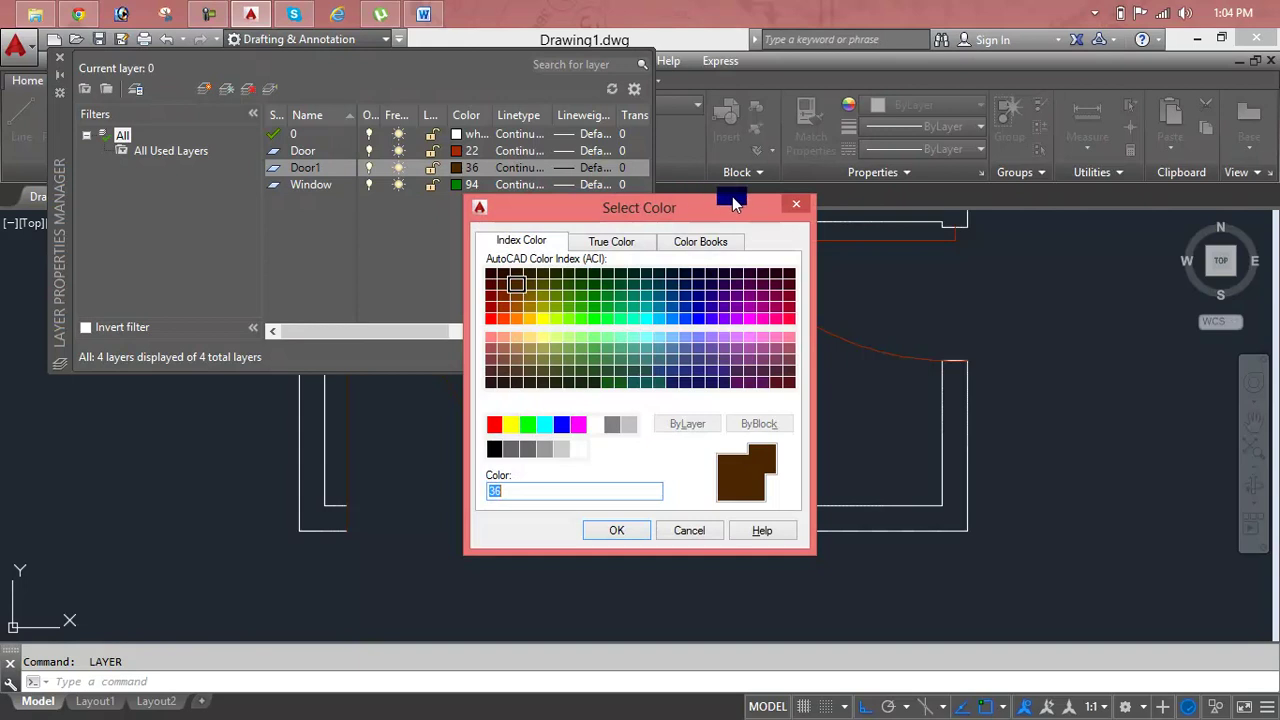
left_click(796, 204)
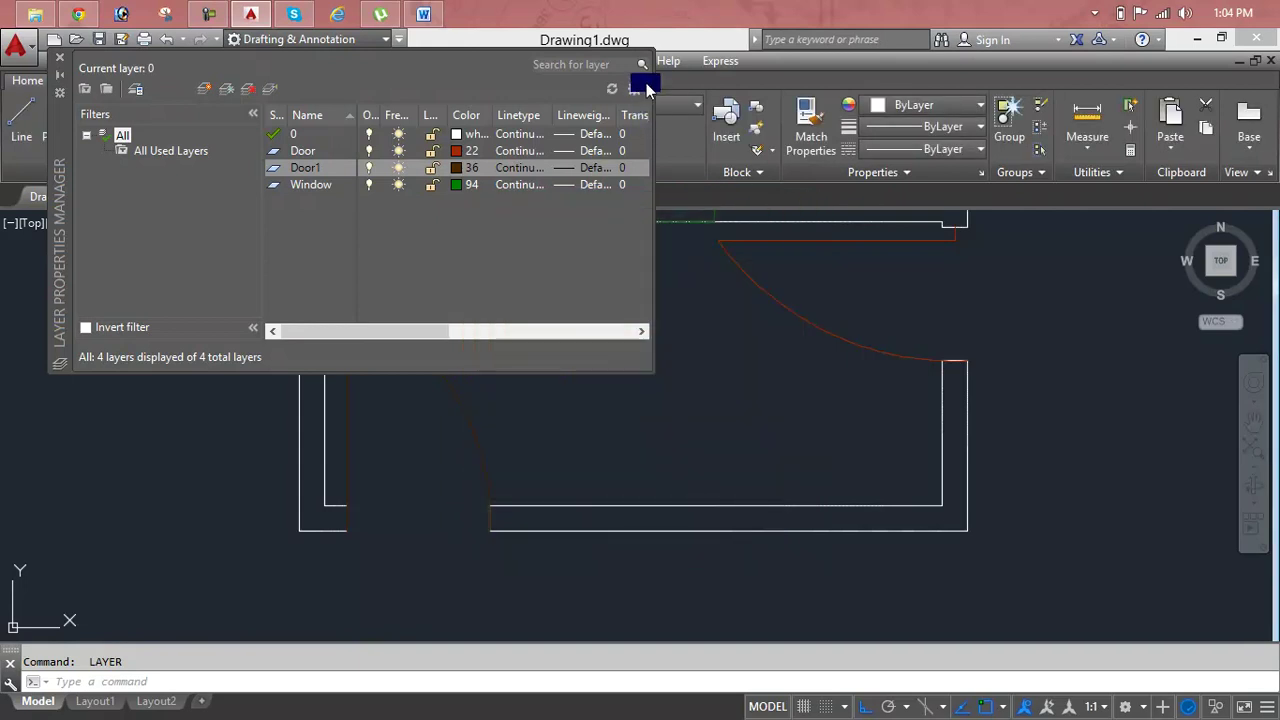
left_click(58, 58)
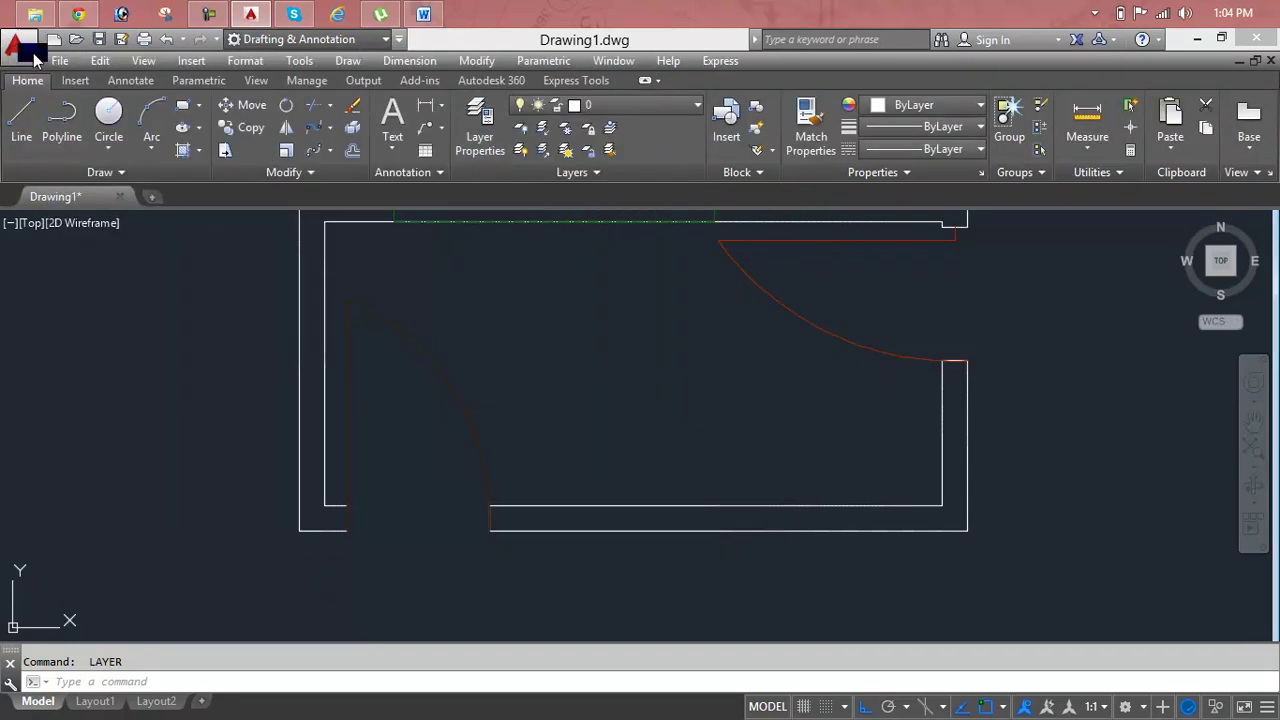
left_click(440, 370)
left_click(346, 414)
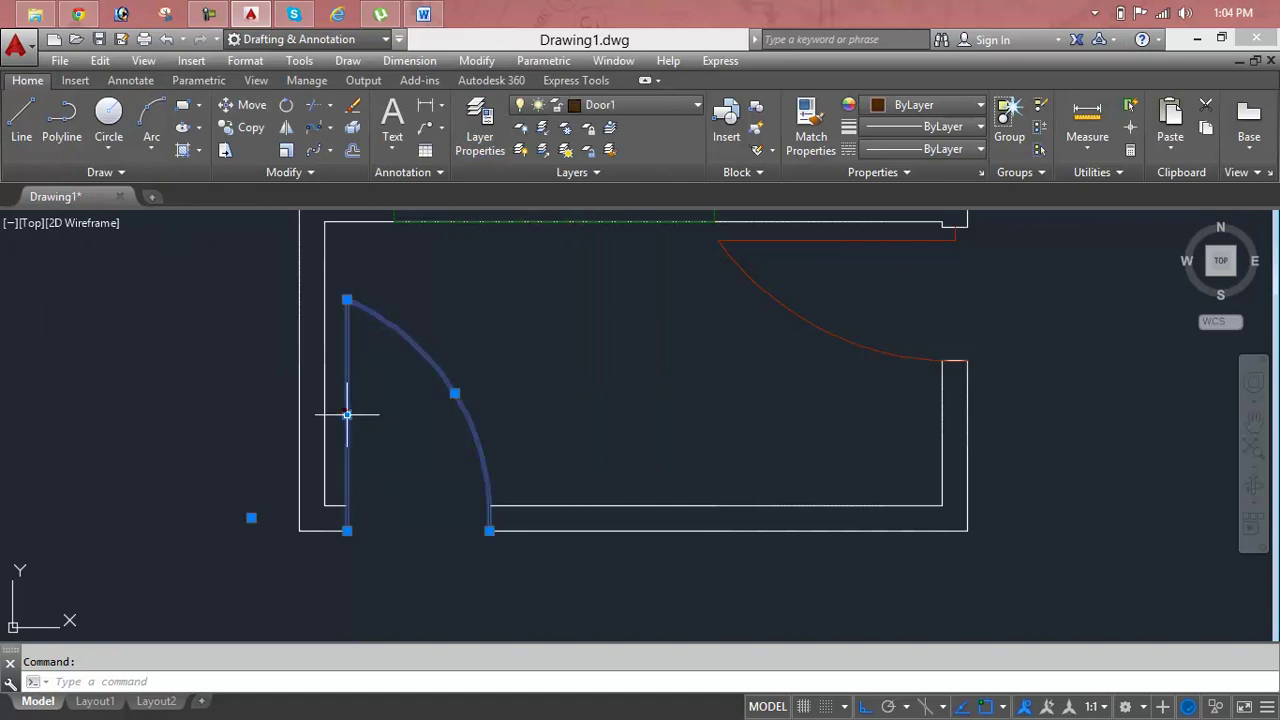
Step: Put the selected door arc and line on the Door layer and clear the selection
left_click(635, 115)
left_click(630, 158)
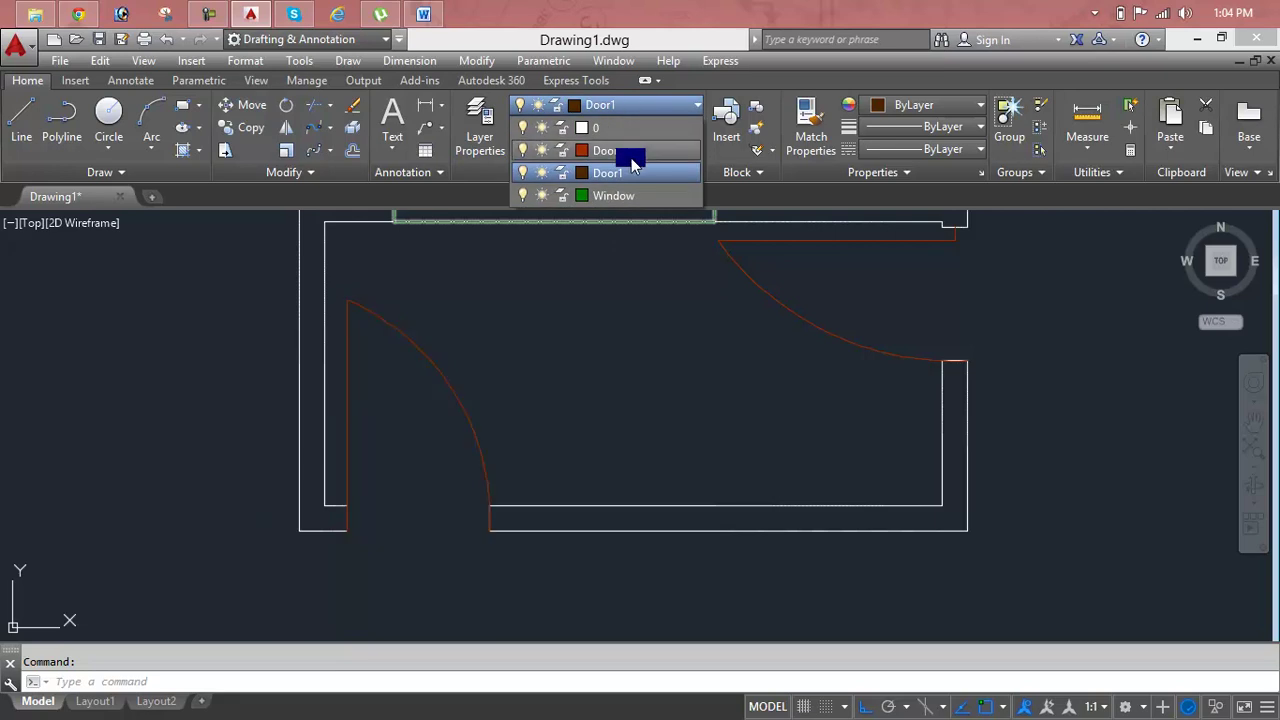
left_click(632, 160)
left_click(540, 425)
left_click(540, 425)
Step: Delete the Door1 layer in Layer Properties, leaving 0, Door and Window
type("la")
key("Return")
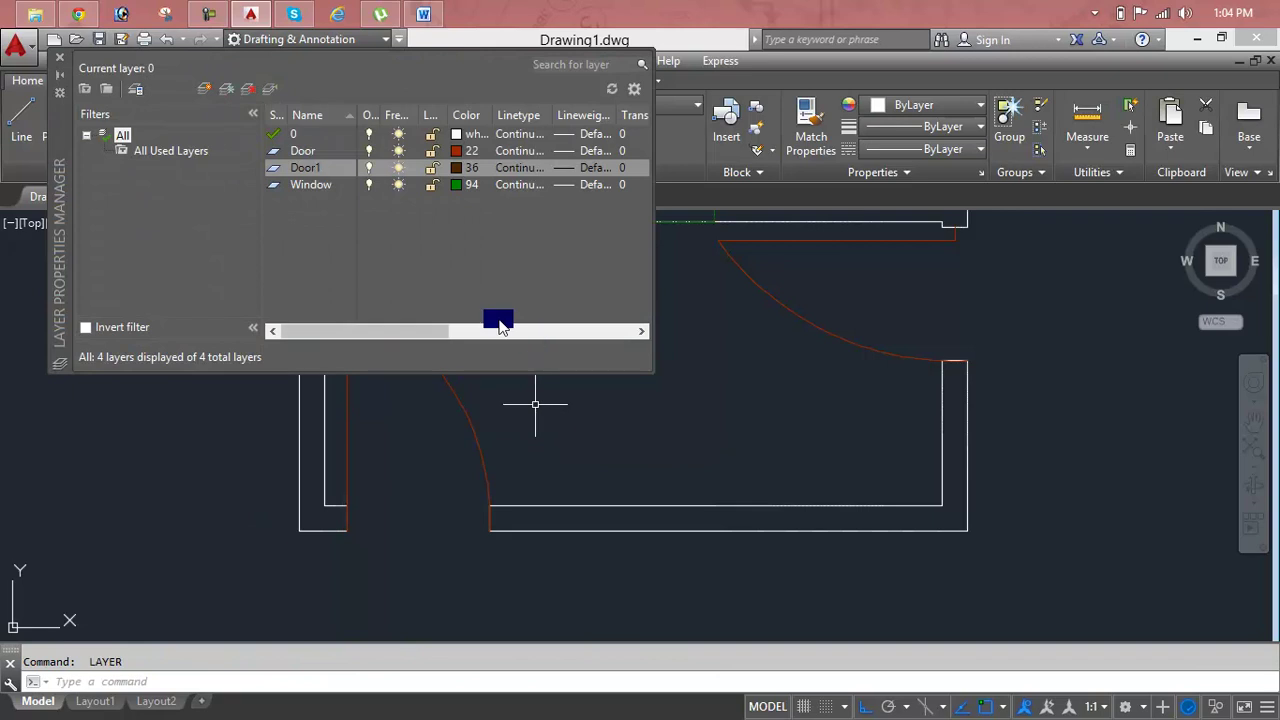
right_click(346, 166)
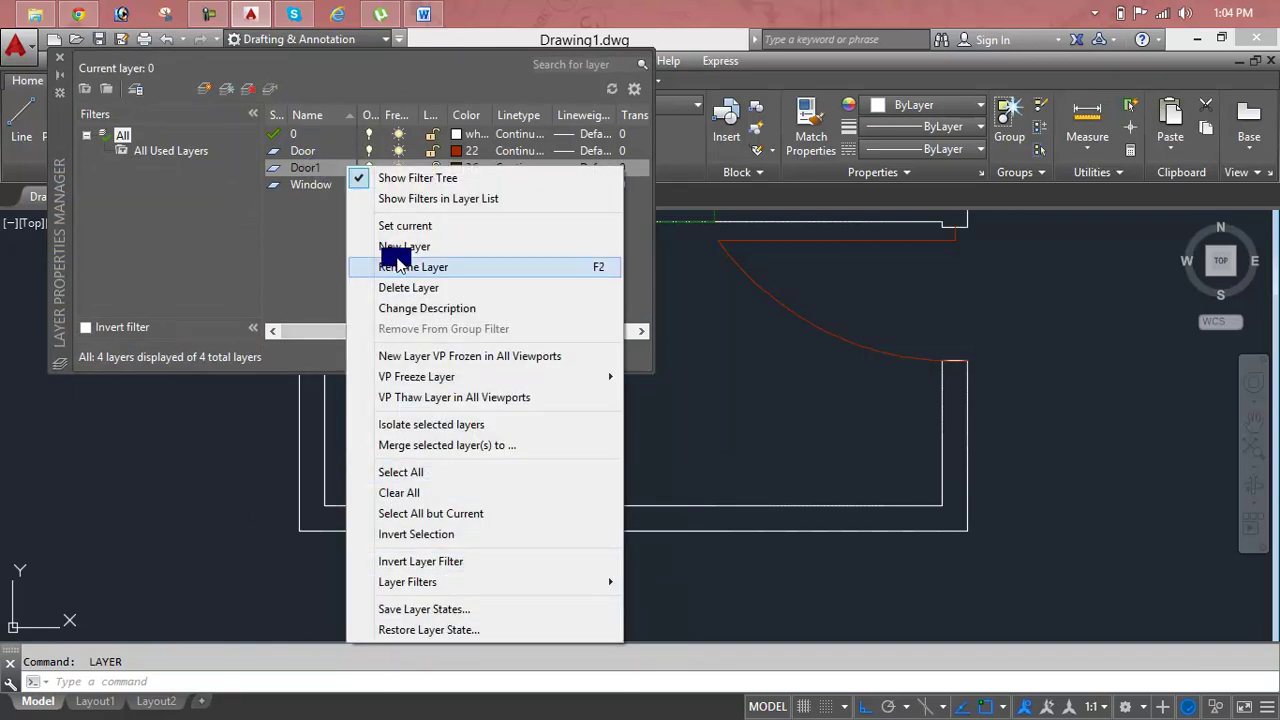
left_click(314, 246)
key("Return")
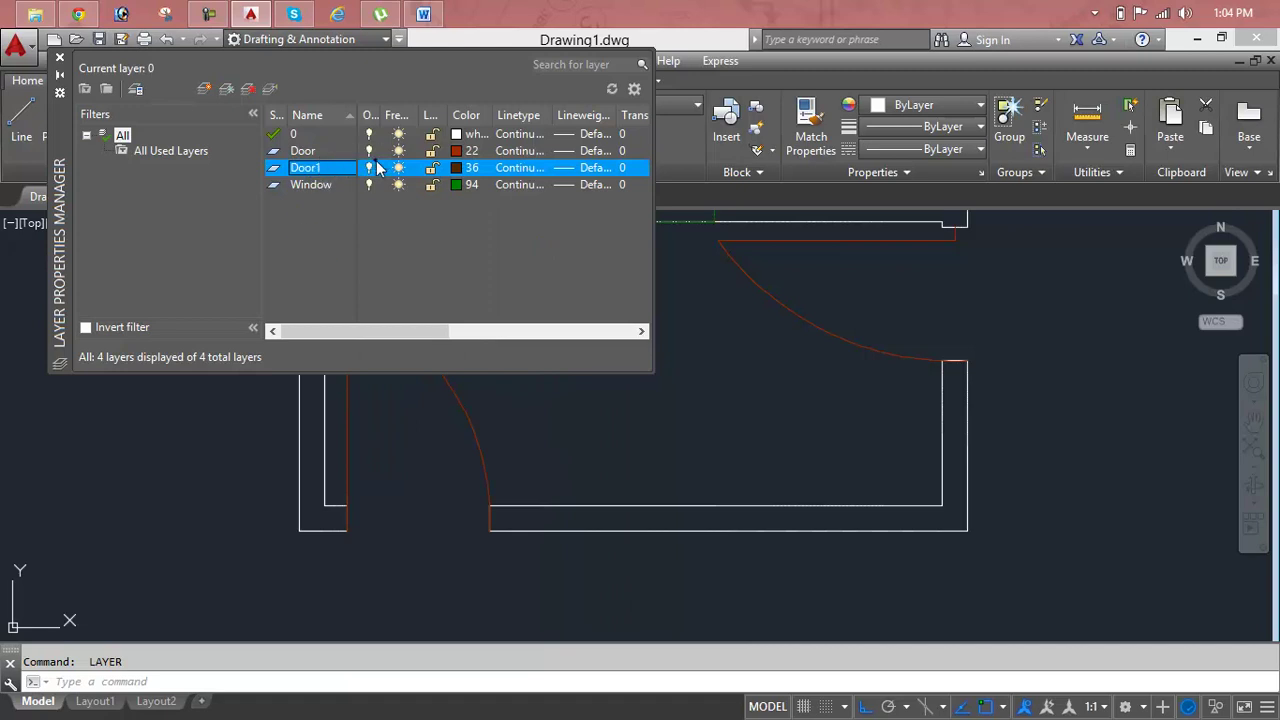
left_click(293, 169)
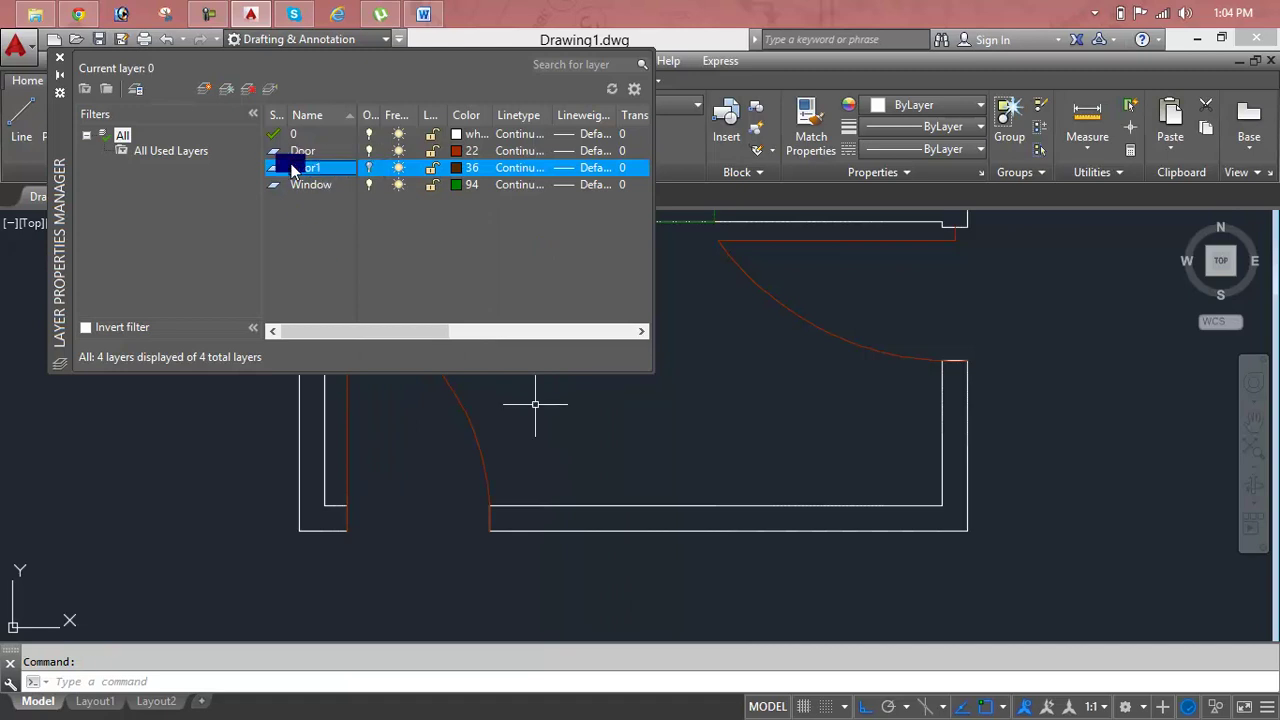
left_click(248, 92)
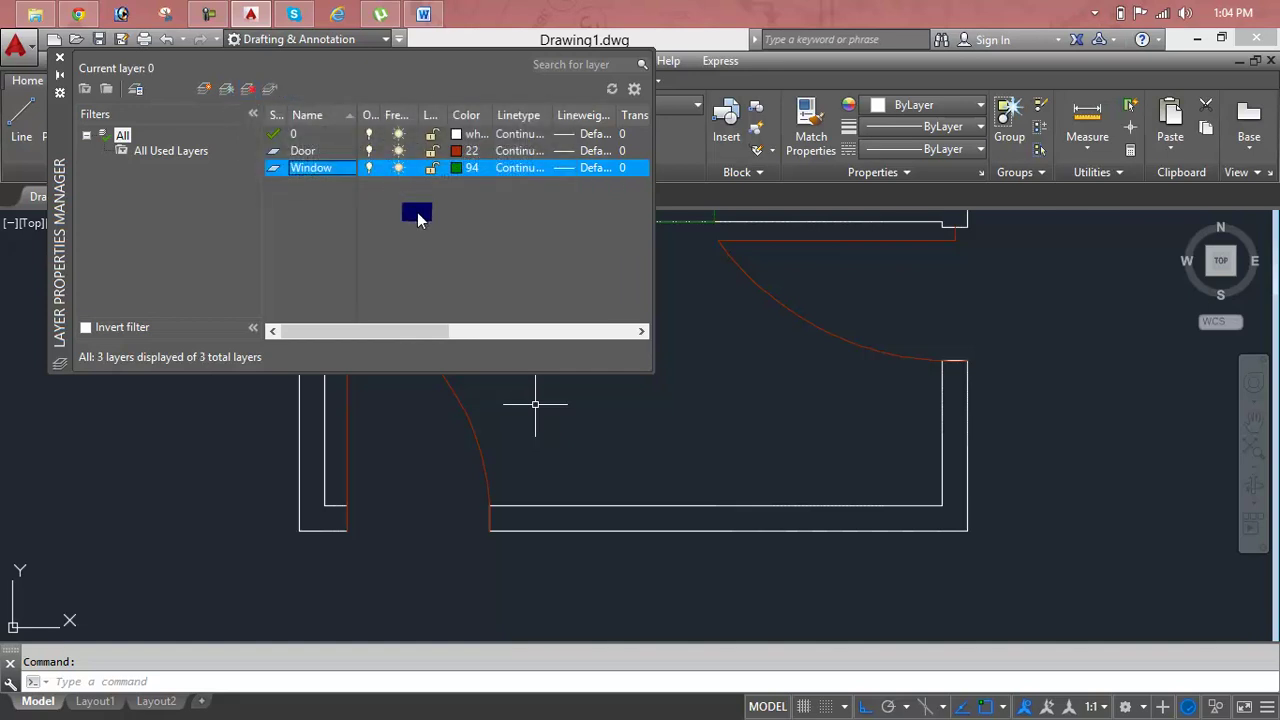
left_click(590, 10)
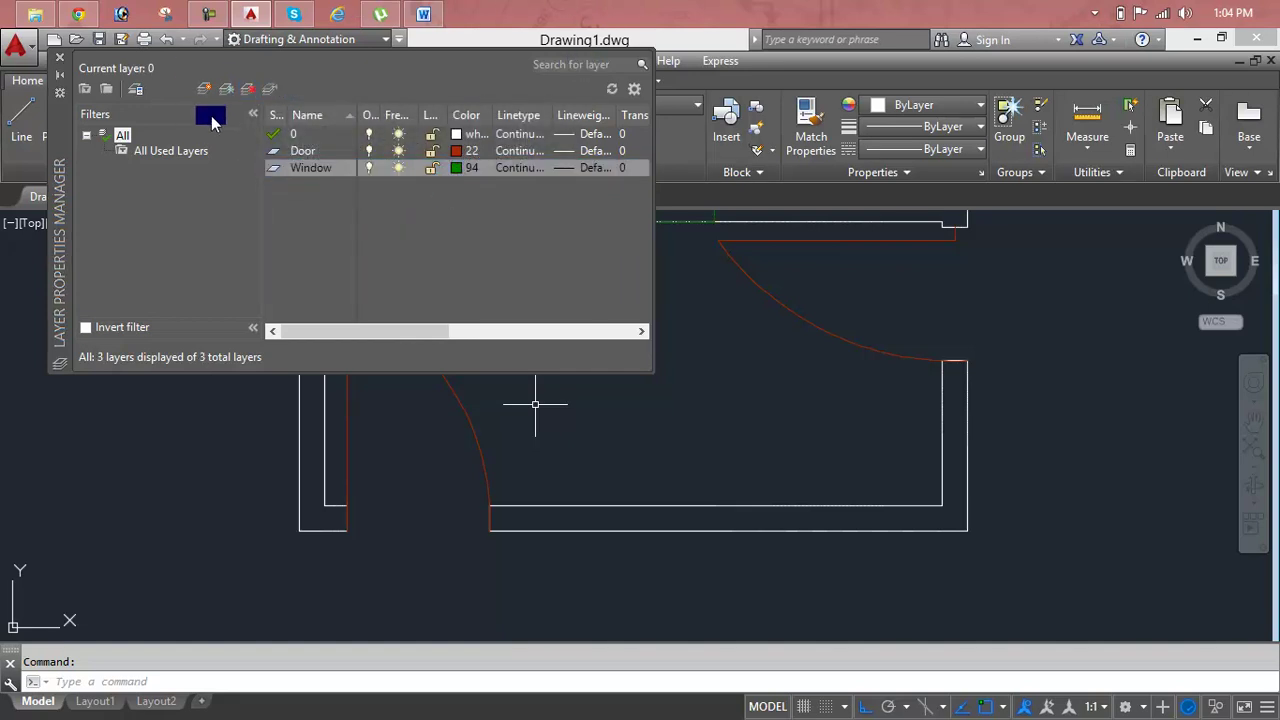
left_click(55, 67)
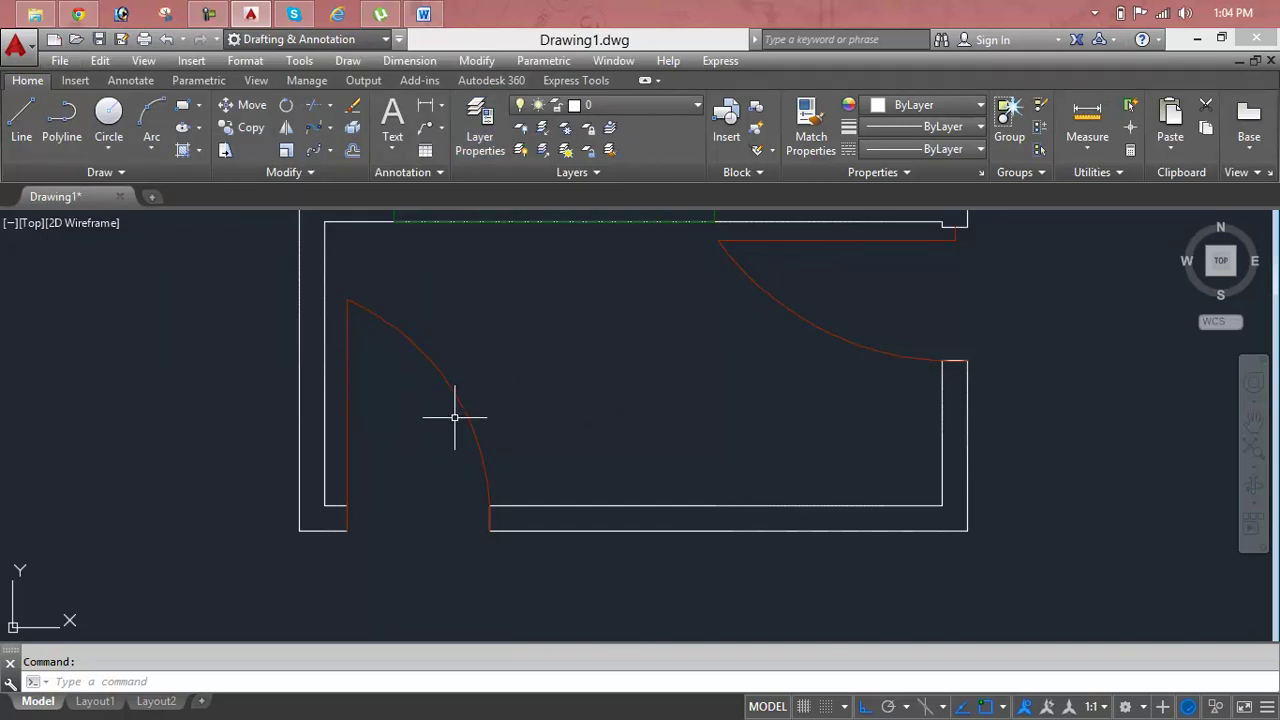
scroll(634, 343, "down", 2)
middle_click_drag(640, 334, 591, 369)
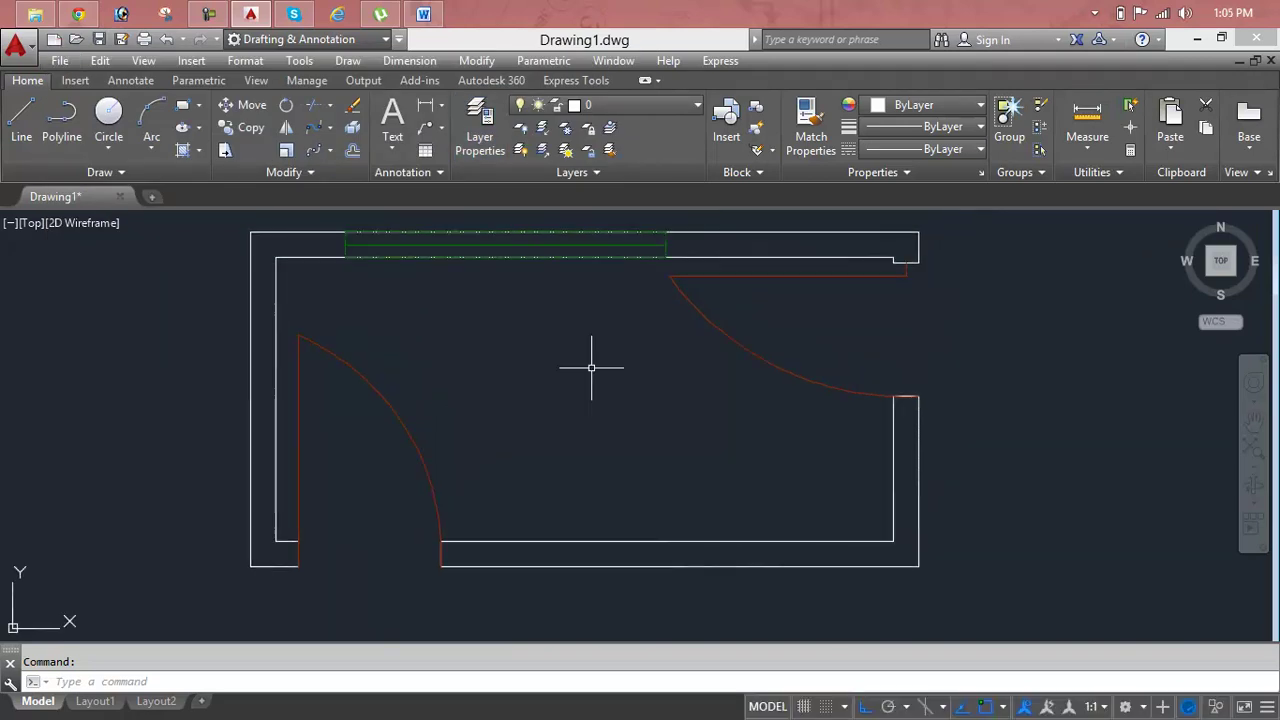
key("Escape")
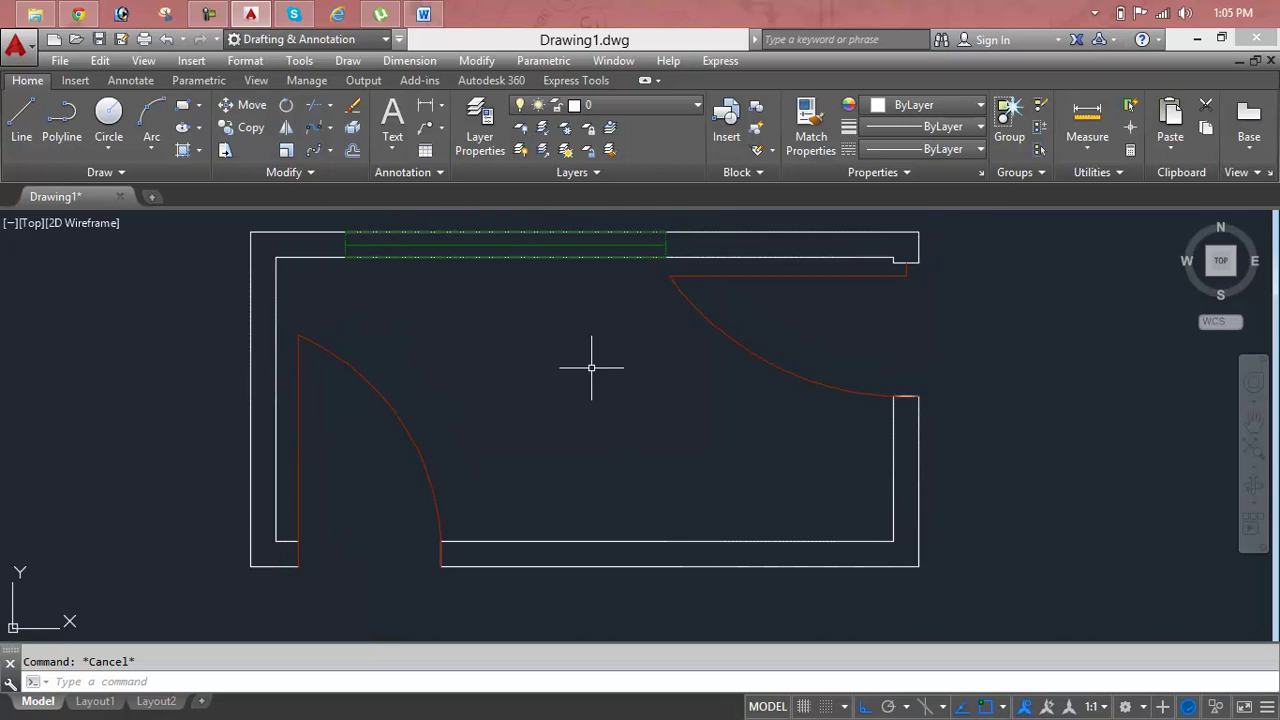